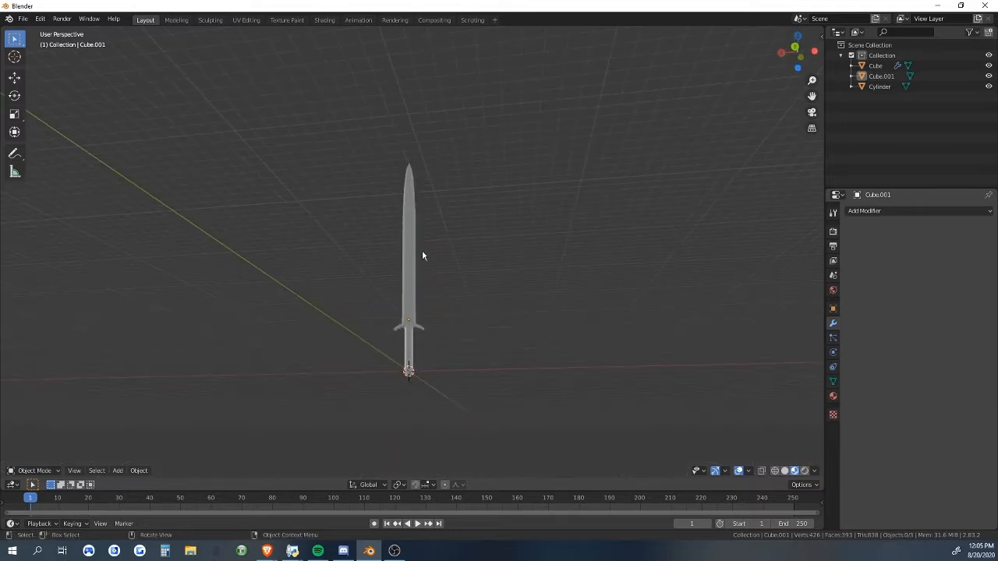
- Examine the finished sword model from several sides
middle_drag(422, 256, 572, 301)
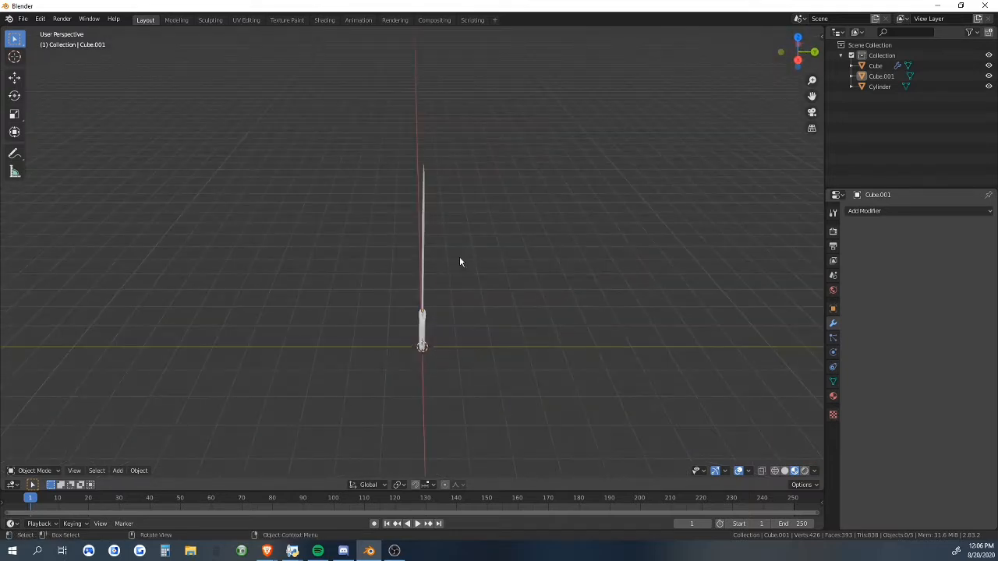
middle_drag(460, 262, 415, 341)
middle_drag(406, 301, 485, 283)
middle_drag(357, 265, 551, 264)
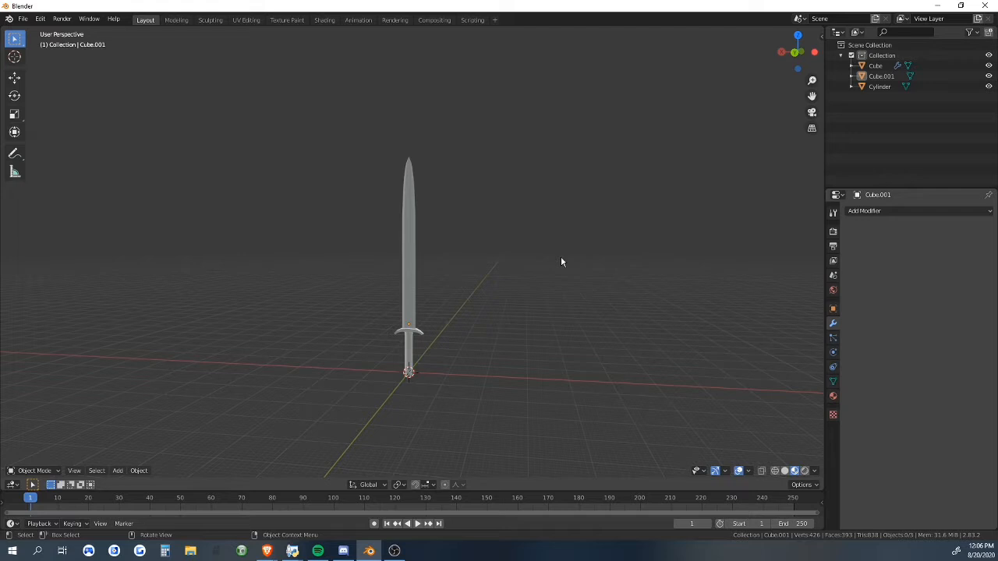
middle_drag(492, 174, 511, 167)
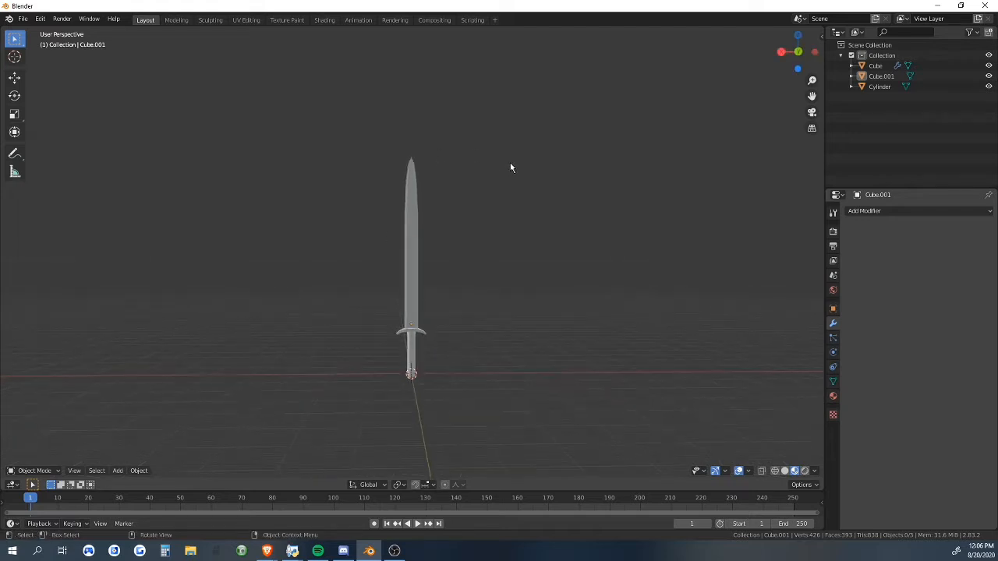
middle_drag(501, 282, 619, 299)
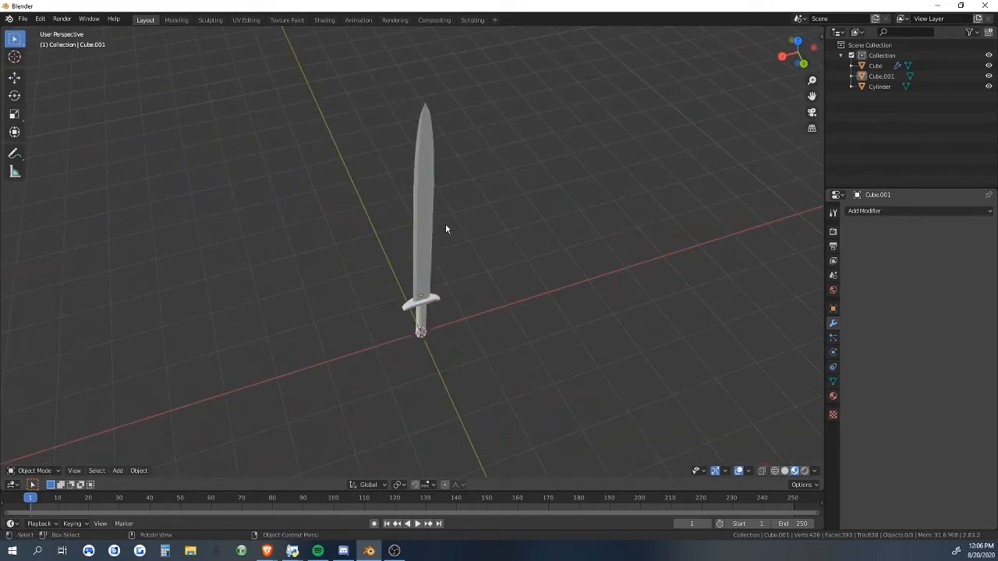
middle_drag(446, 229, 428, 332)
- Delete the sword's blade, guard and handle objects so the scene is empty
click(428, 332)
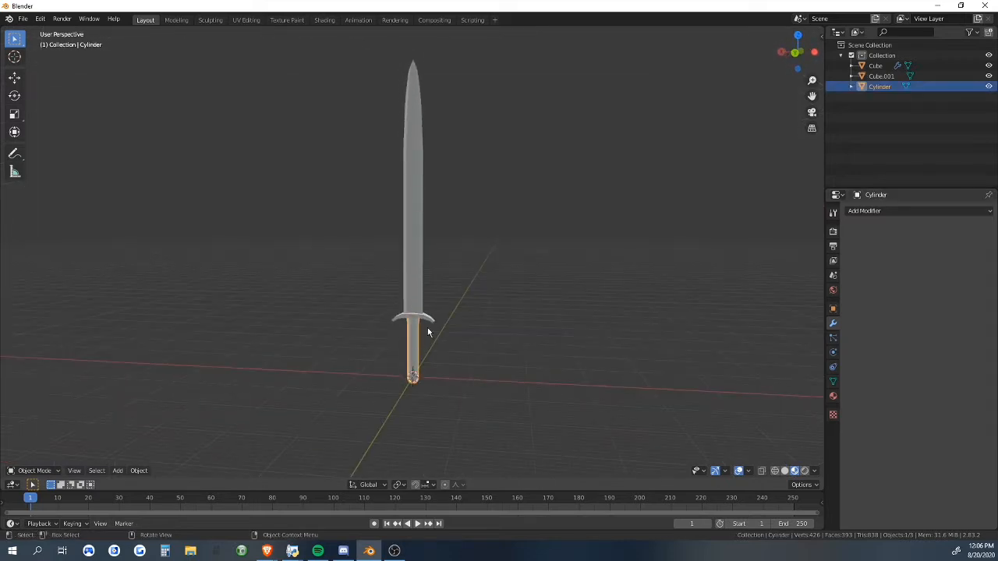
click(427, 321)
click(413, 288)
middle_drag(484, 377, 485, 370)
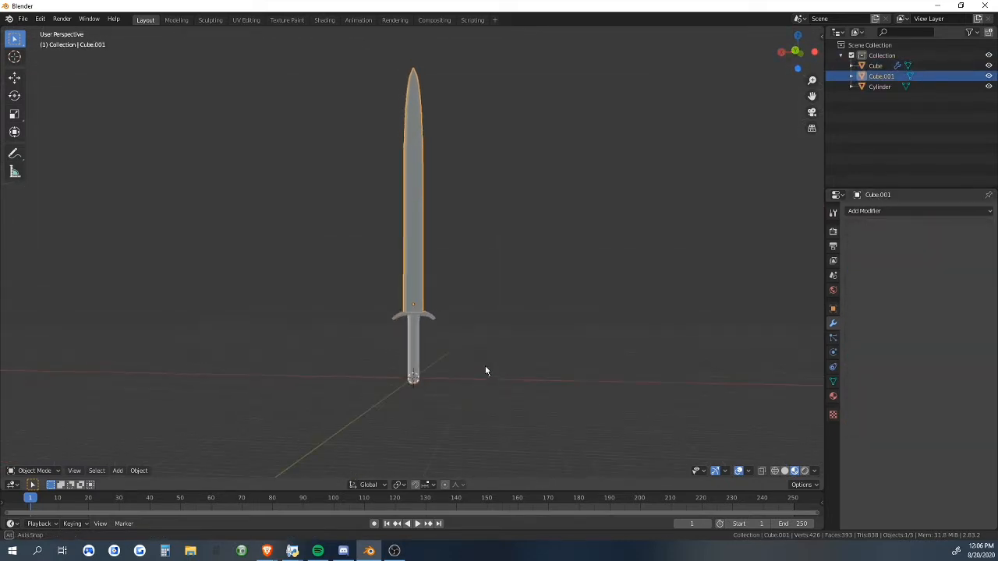
key(Delete)
click(421, 316)
key(Delete)
click(415, 343)
key(Delete)
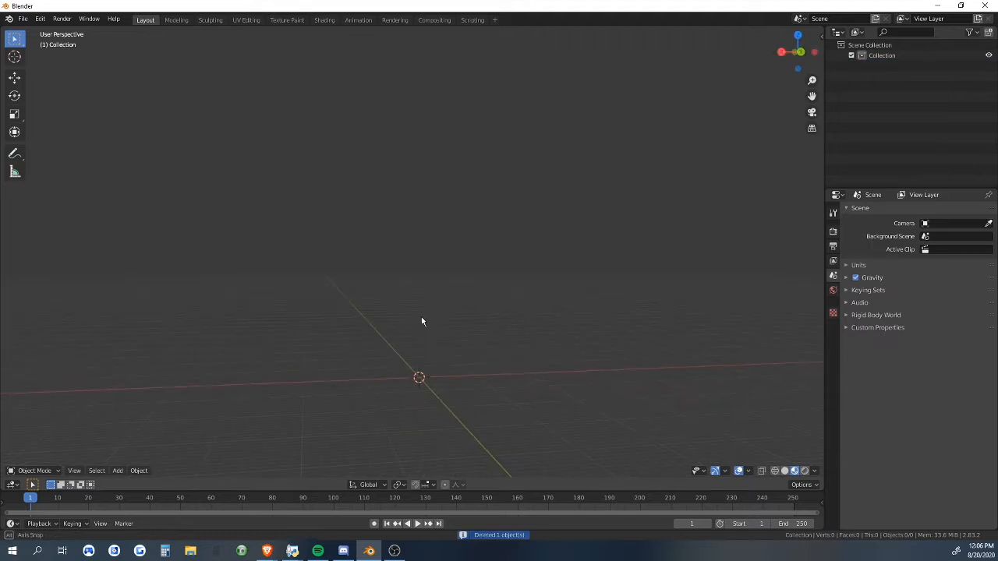
middle_drag(516, 328, 428, 252)
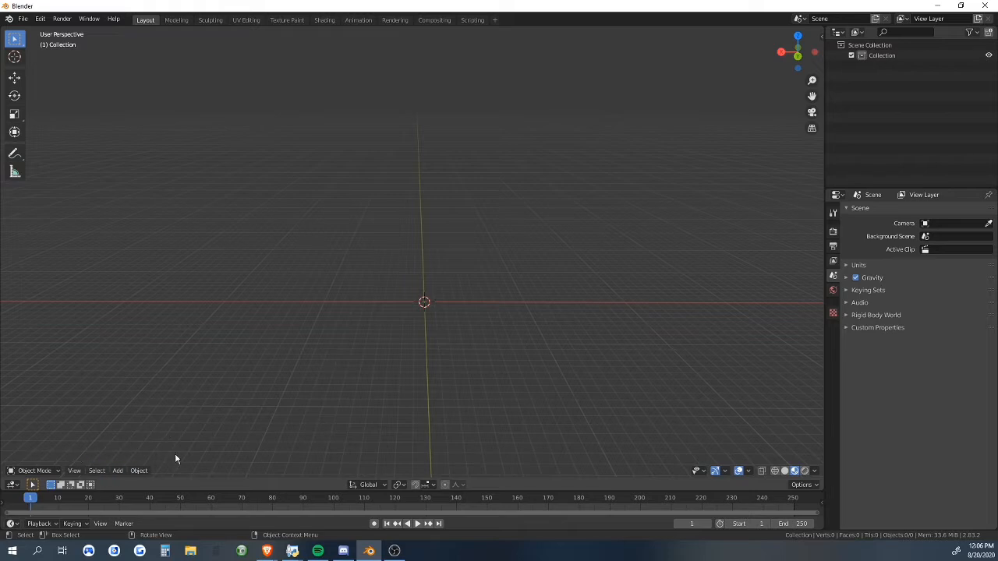
click(118, 471)
click(117, 472)
click(139, 471)
middle_drag(438, 202, 361, 276)
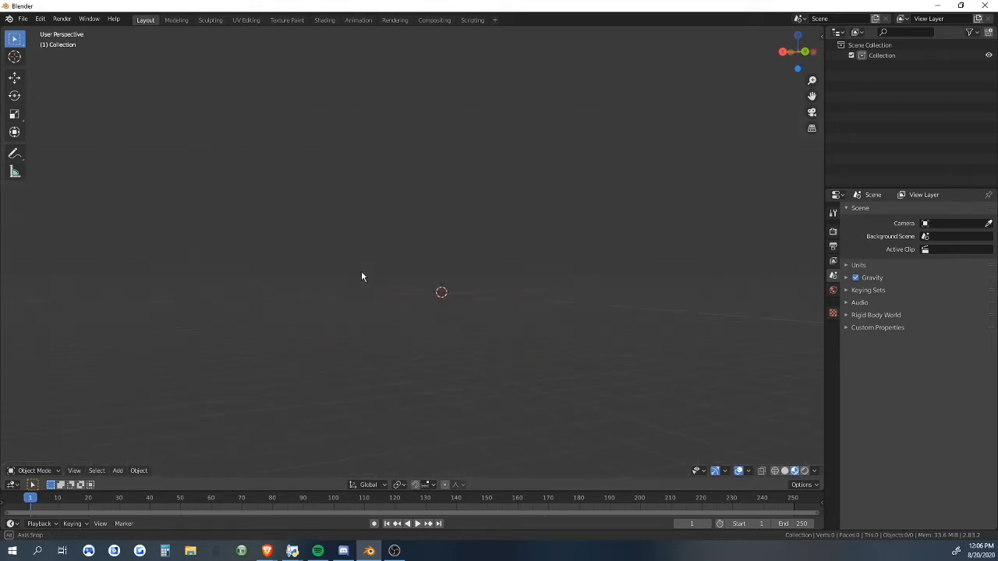
- Try the Top header position in the interface preferences and return it to Bottom
click(40, 18)
click(61, 167)
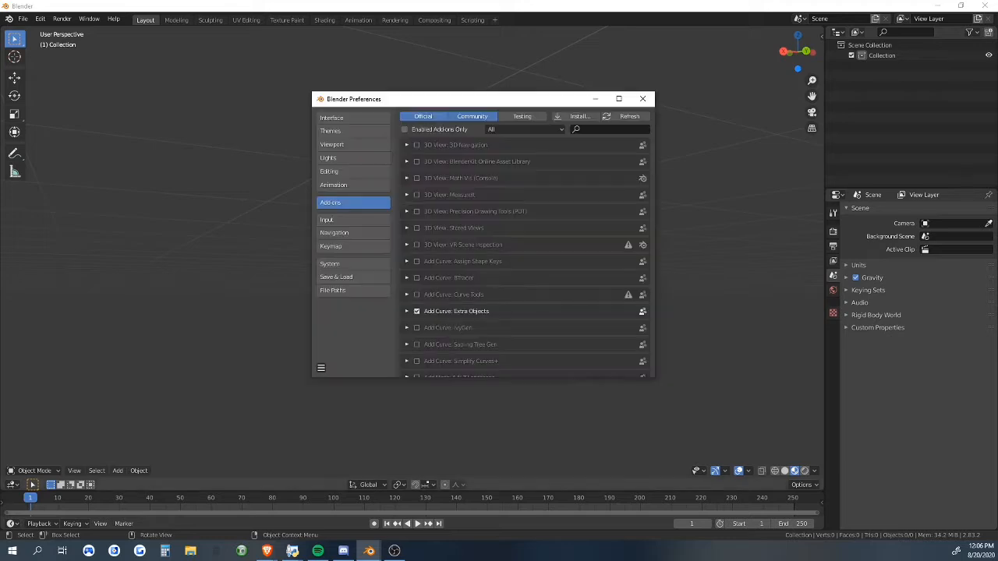
click(329, 118)
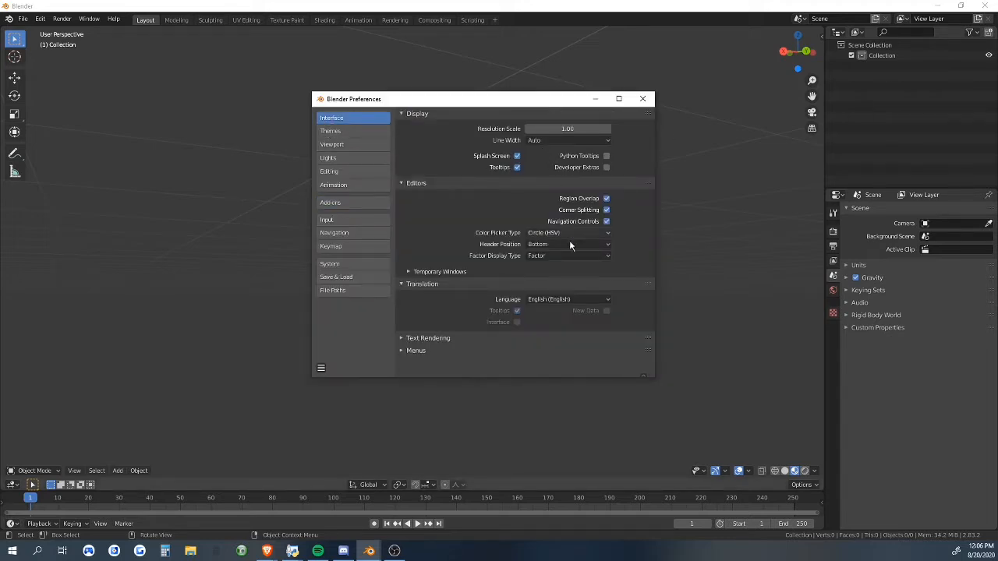
click(539, 245)
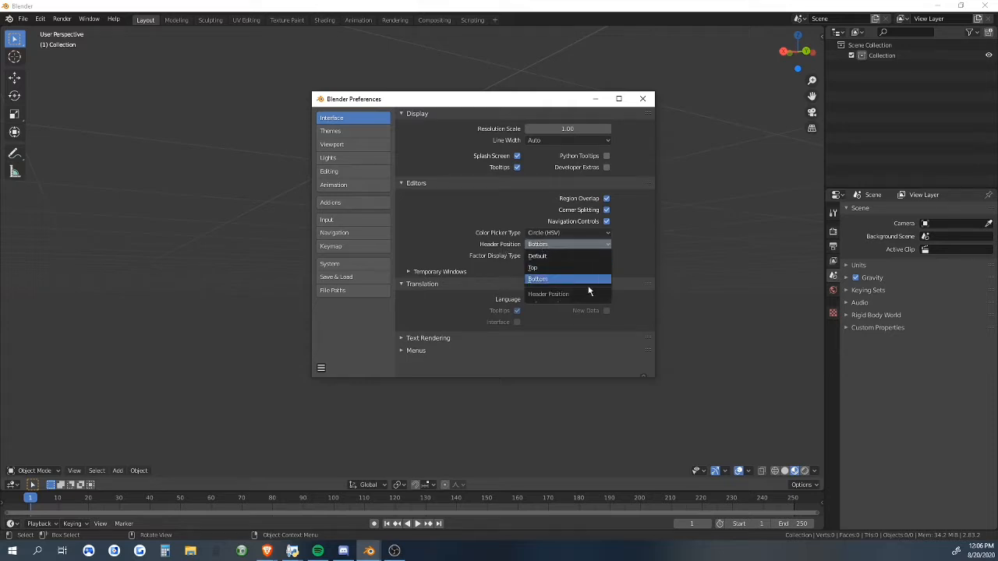
click(532, 268)
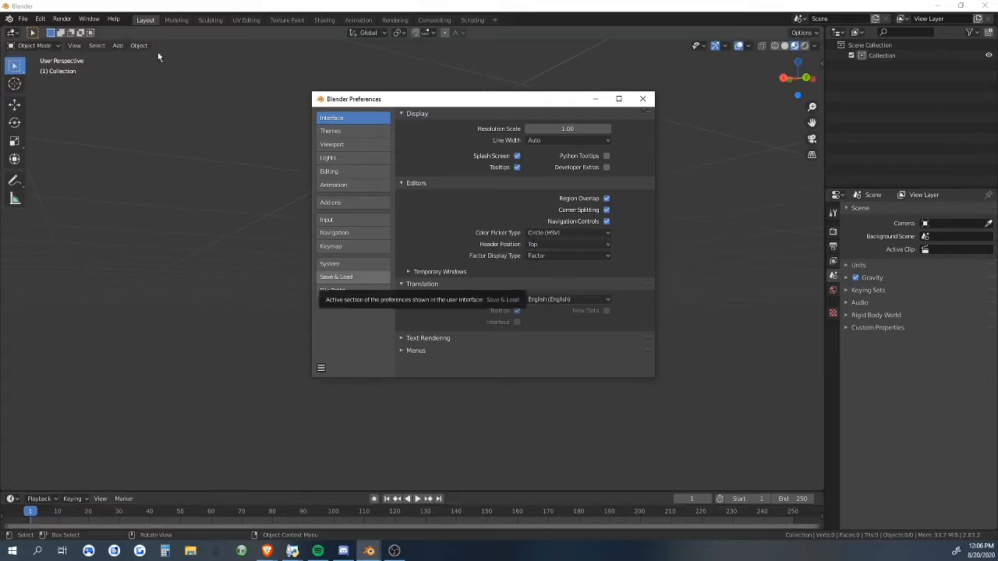
click(546, 245)
click(549, 280)
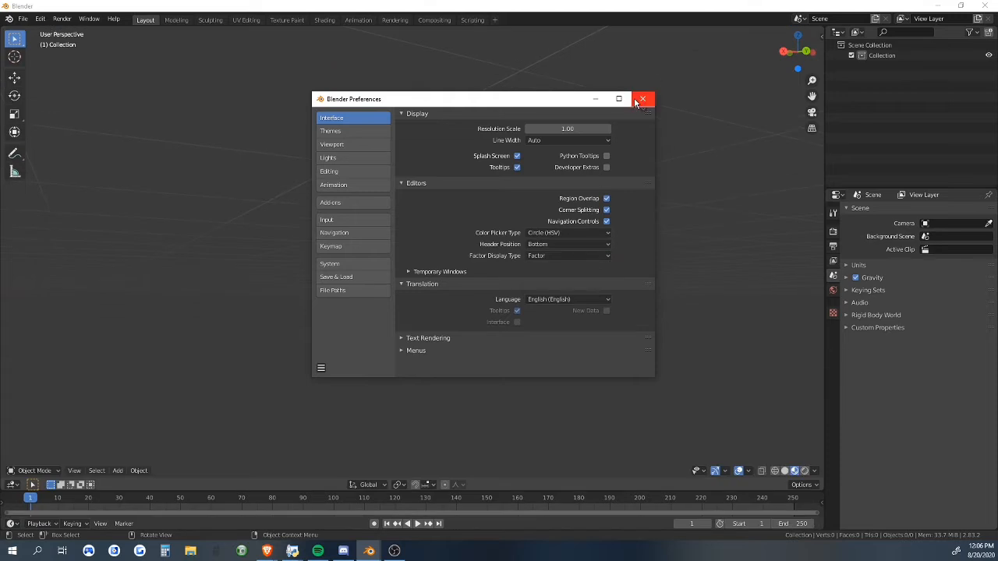
click(640, 101)
middle_drag(343, 289, 445, 242)
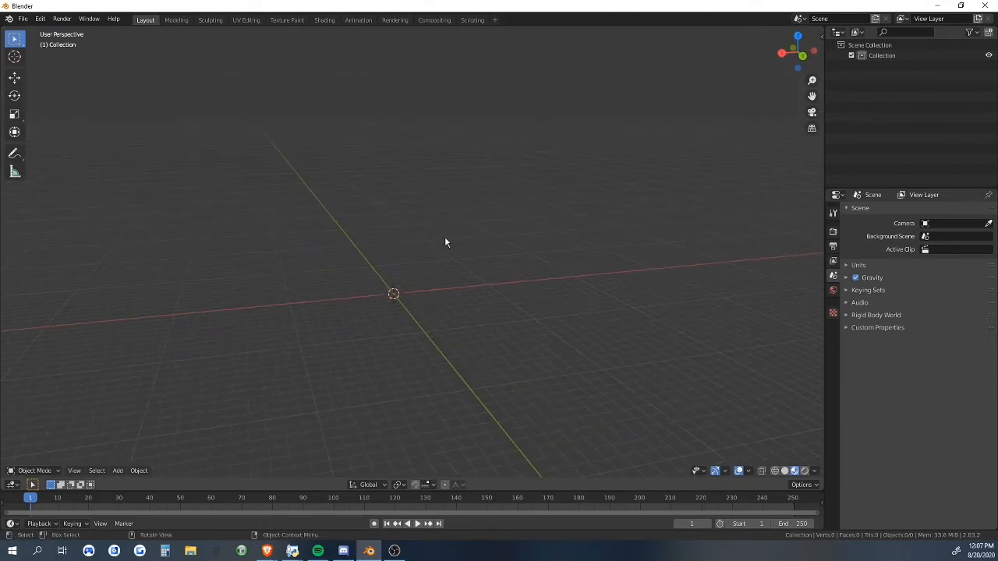
middle_drag(295, 316, 365, 292)
key(shift+a)
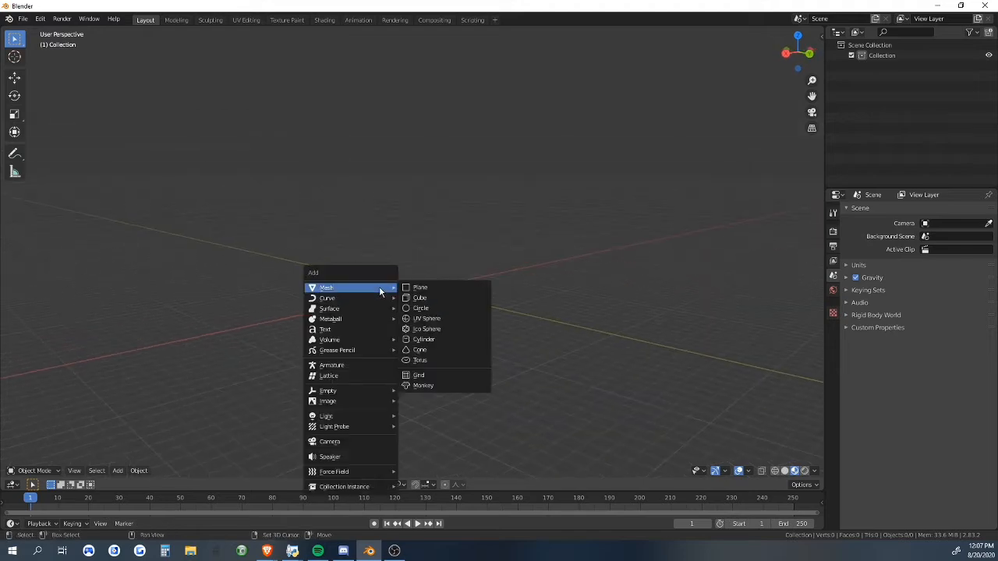
key(Escape)
click(117, 470)
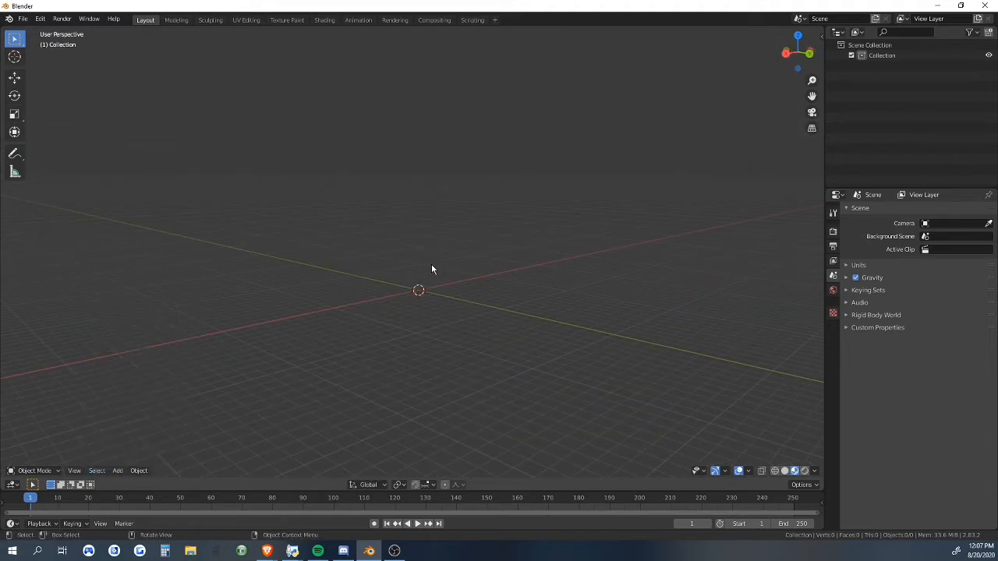
- Add a cylinder mesh and raise it along the Z axis above the origin
key(shift+a)
mouse_move(443, 251)
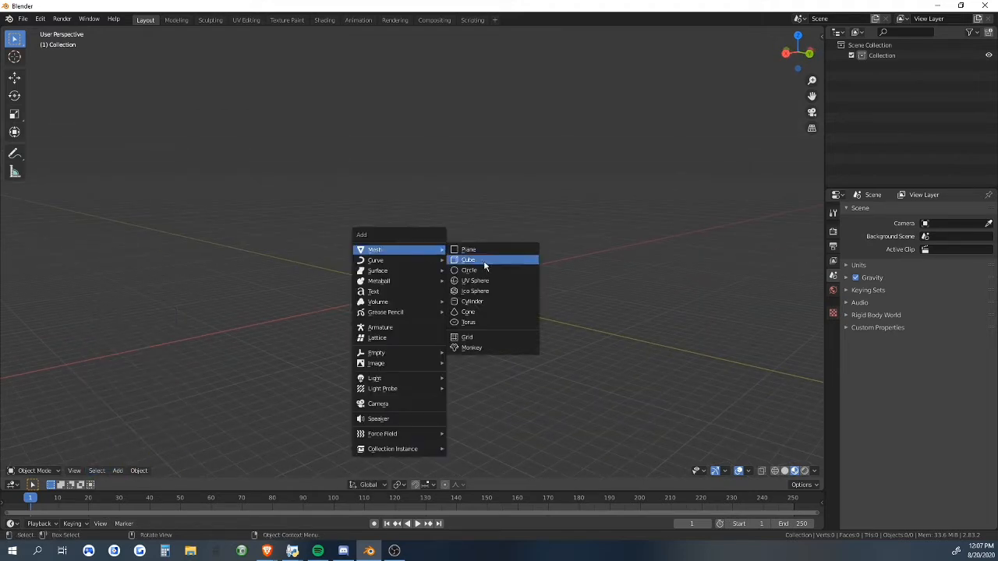
click(472, 302)
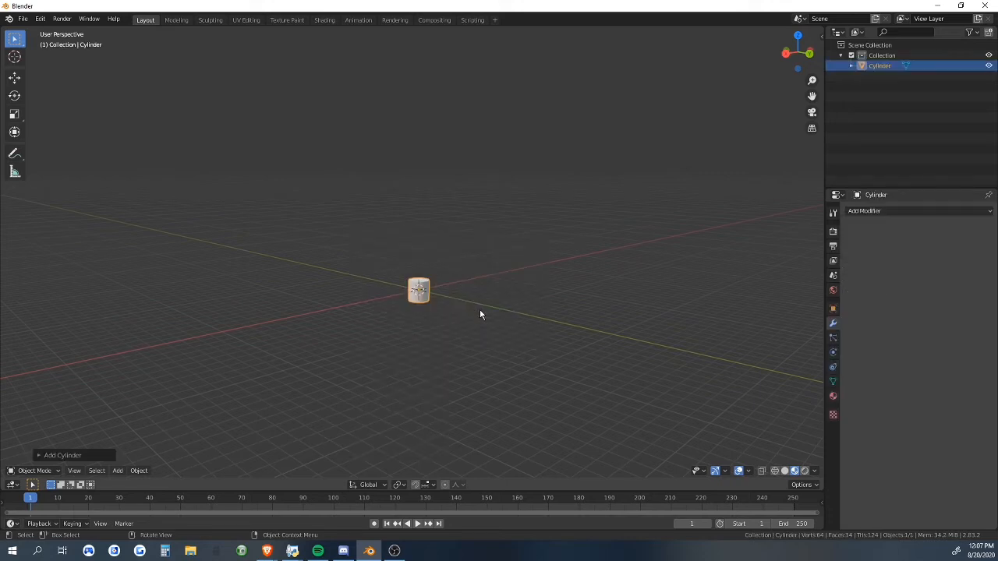
middle_drag(478, 312, 476, 224)
key(g)
key(z)
click(455, 283)
- Try scaling the cylinder along the X axis
scroll(480, 292, up, 2)
middle_drag(418, 287, 471, 266)
key(s)
key(x)
click(486, 279)
click(486, 258)
click(456, 222)
- Enter Edit Mode on the cylinder and deselect all of its geometry
key(Tab)
key(Tab)
key(Tab)
key(Tab)
key(Tab)
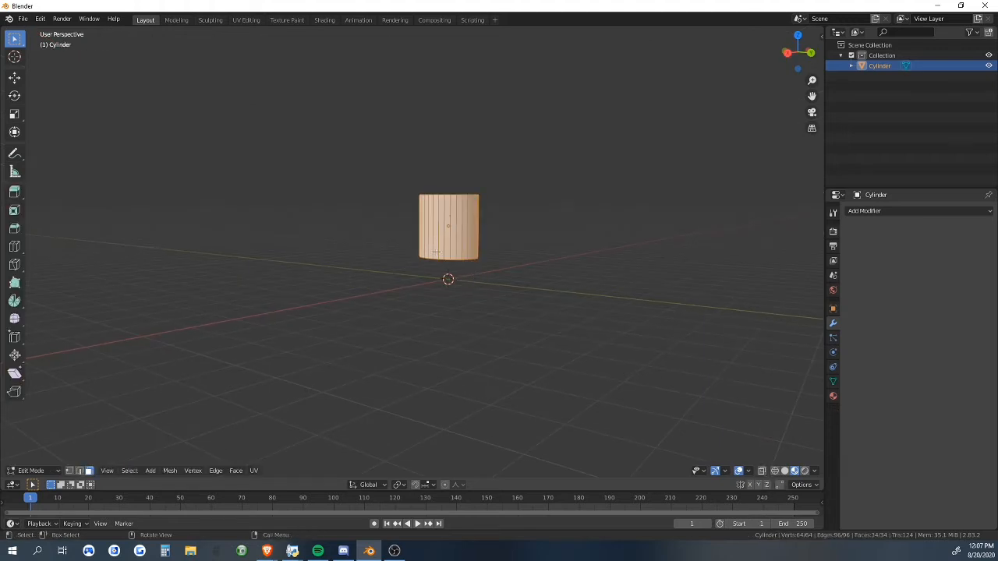
middle_drag(429, 348, 437, 327)
key(Tab)
key(Tab)
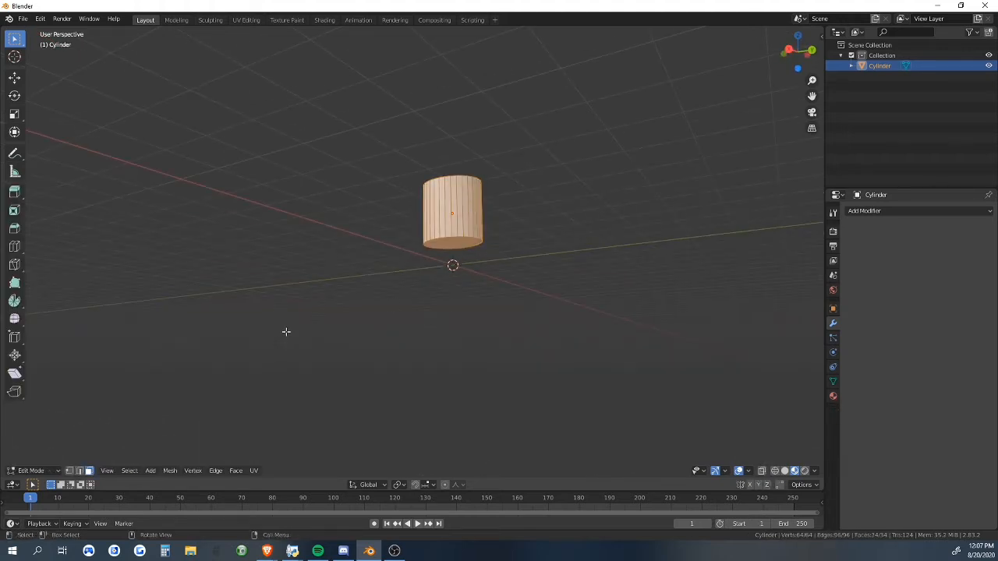
middle_drag(286, 331, 130, 418)
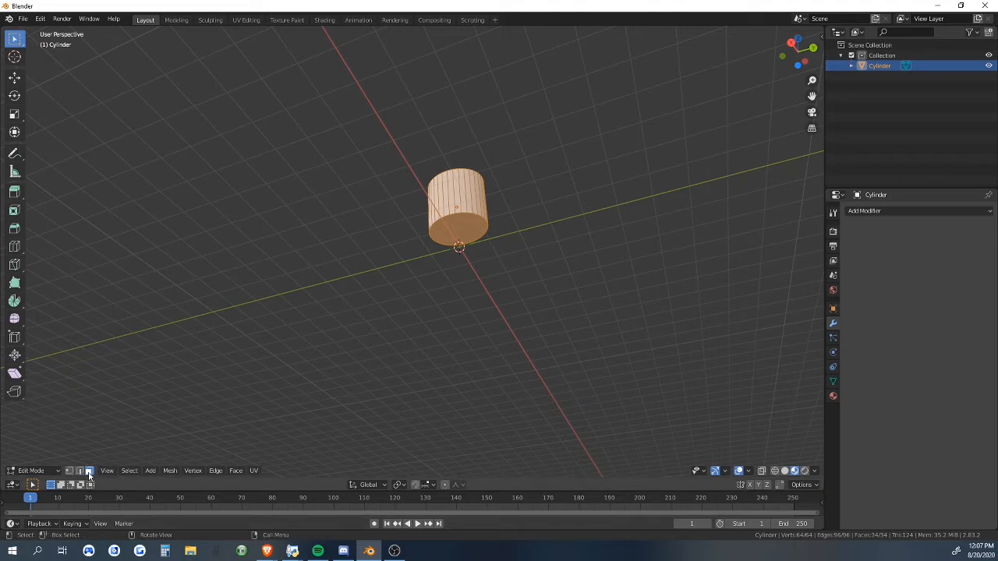
key(alt+a)
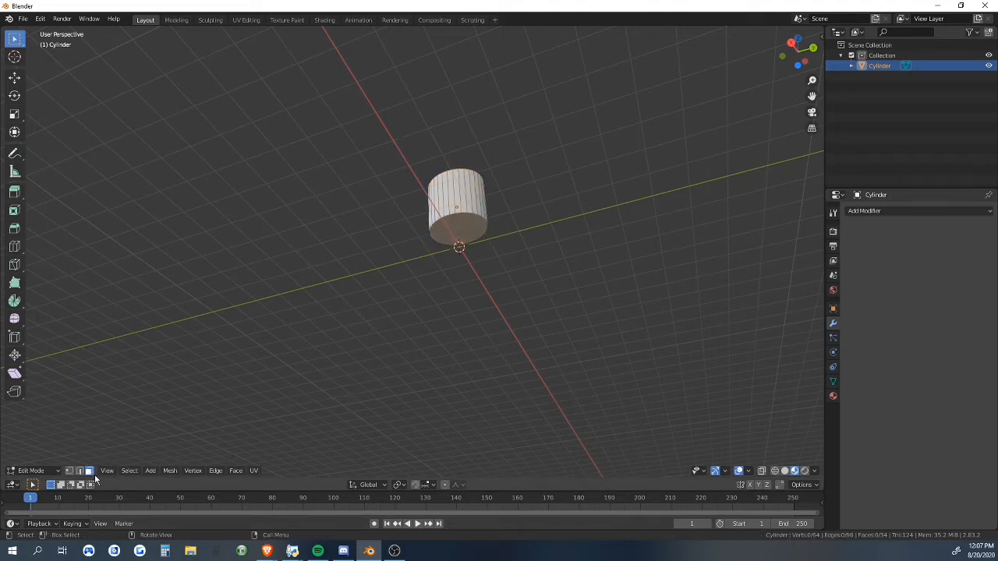
- Extrude the cylinder's bottom face downward in five short, successive segments
click(459, 237)
middle_drag(458, 236, 488, 294)
key(e)
click(483, 305)
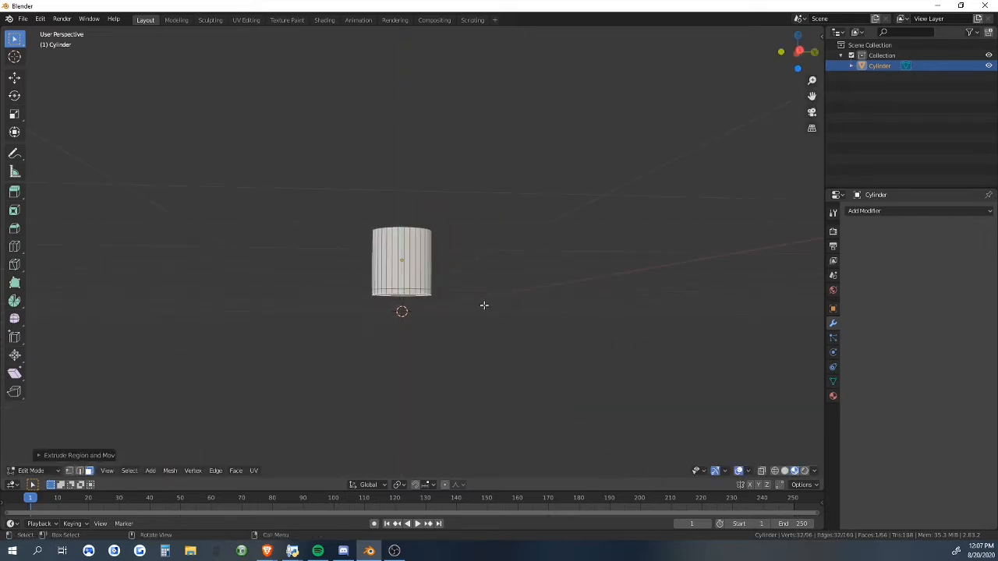
key(e)
click(486, 306)
key(e)
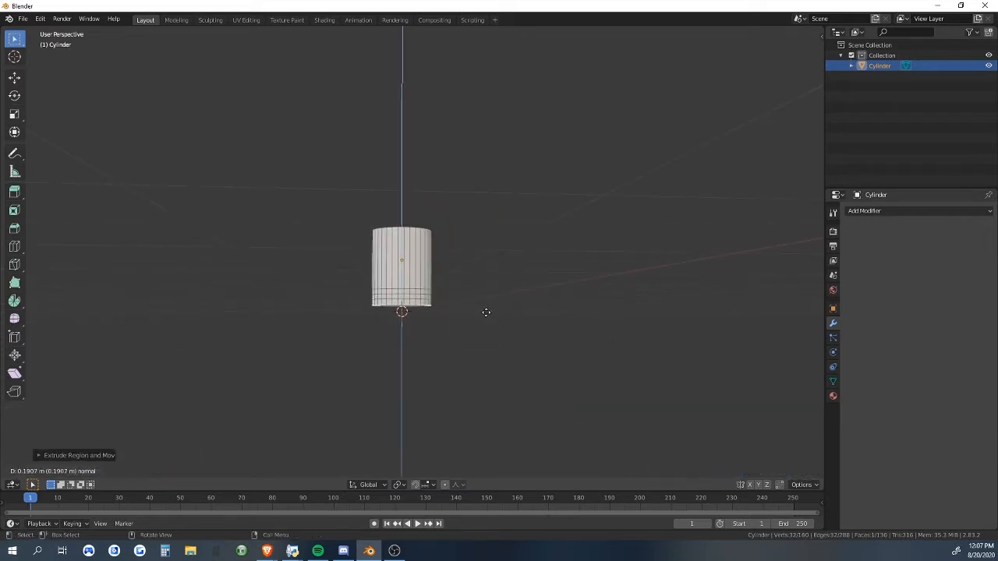
click(485, 312)
key(e)
click(484, 316)
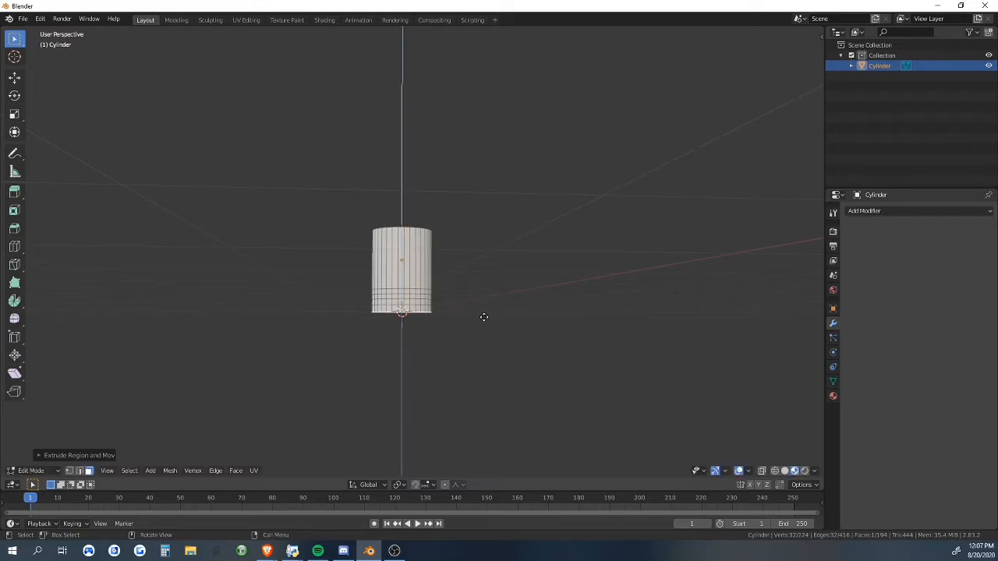
- Turn on proportional editing and try scaling the cylinder's bottom face with Smooth falloff
middle_drag(481, 321, 459, 476)
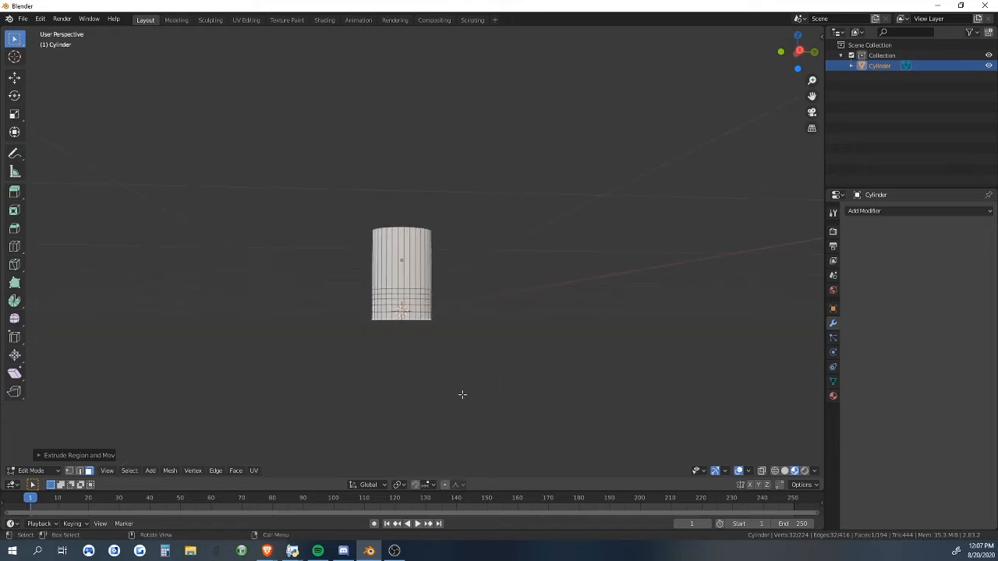
middle_drag(462, 395, 475, 351)
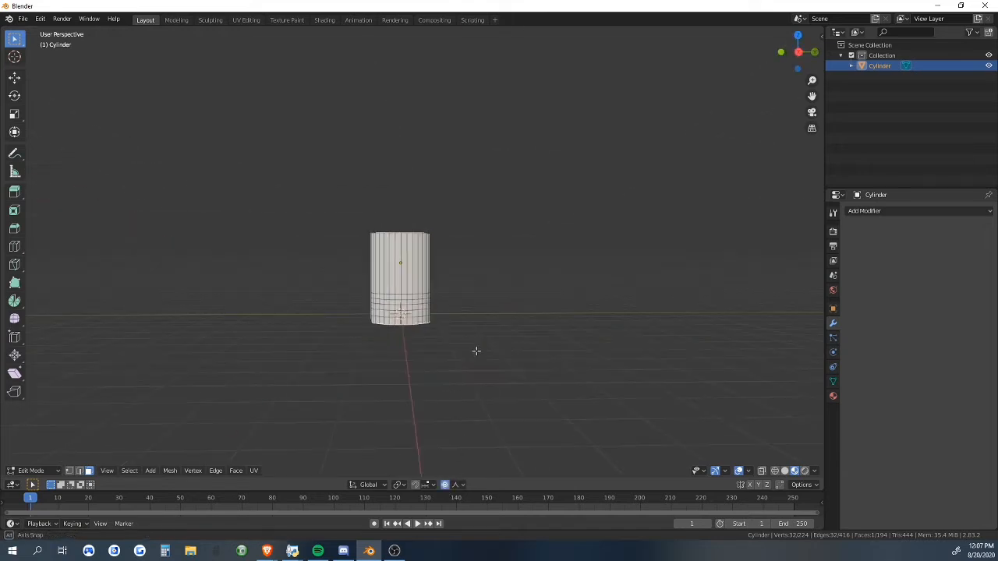
click(457, 484)
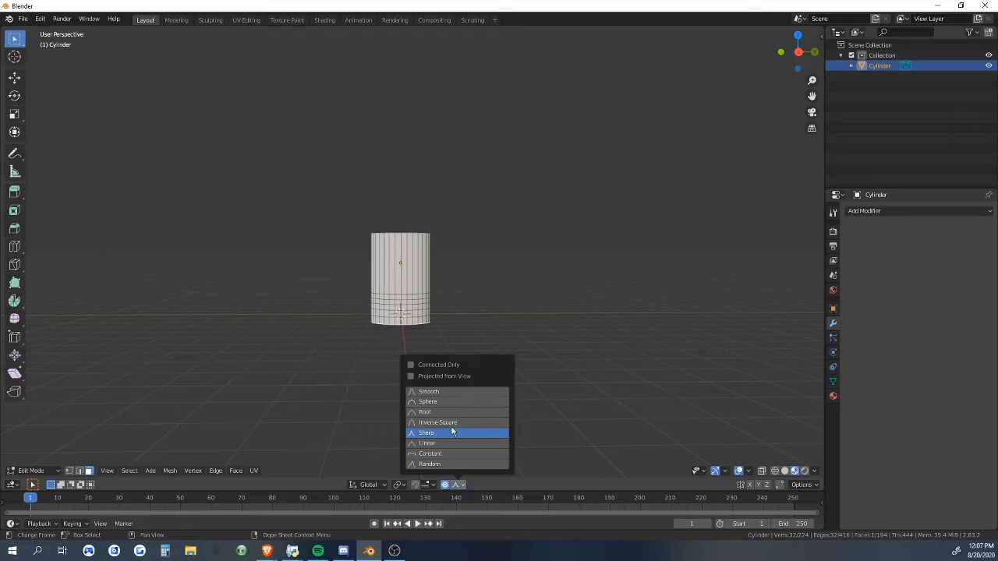
middle_drag(543, 328, 576, 362)
middle_drag(497, 366, 601, 298)
key(s)
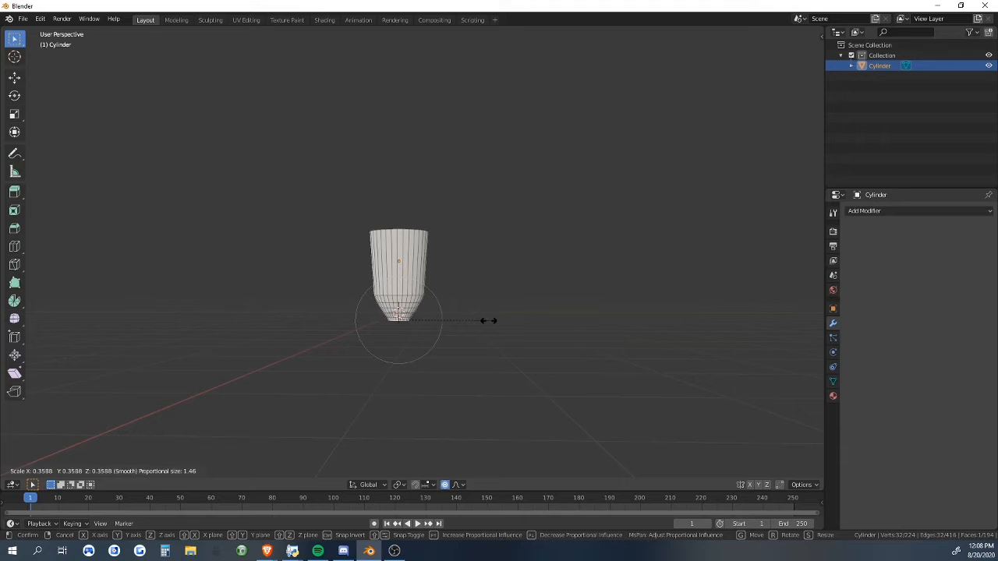
key(Escape)
- Set the proportional falloff to Sharp and scale down the bottom face to round off the cylinder's lower end
click(458, 485)
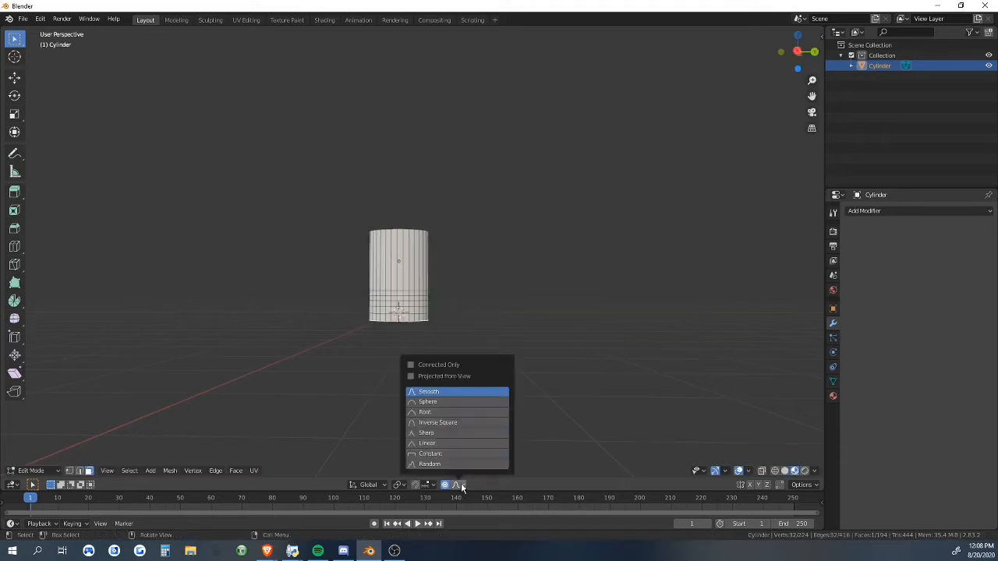
click(421, 433)
key(s)
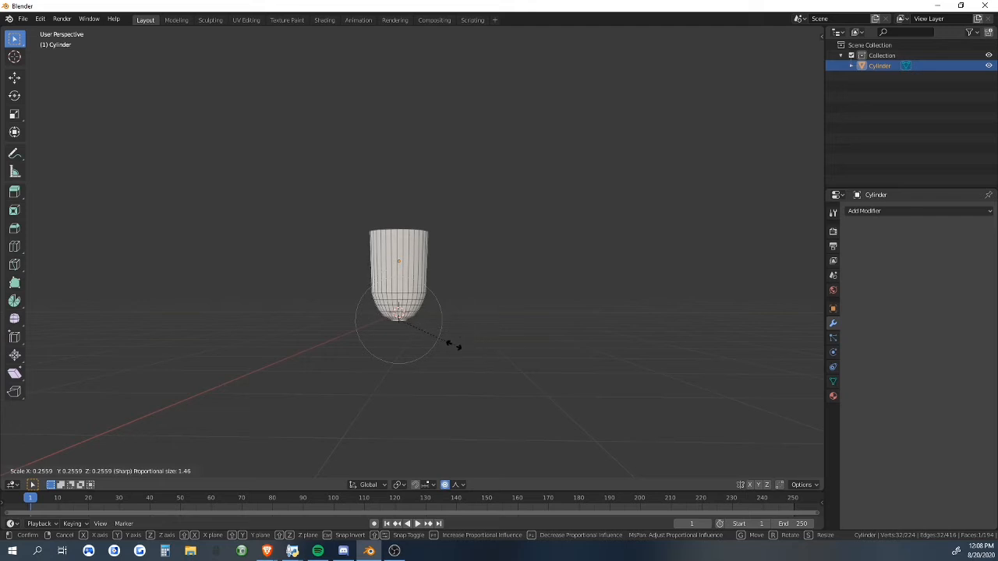
click(495, 342)
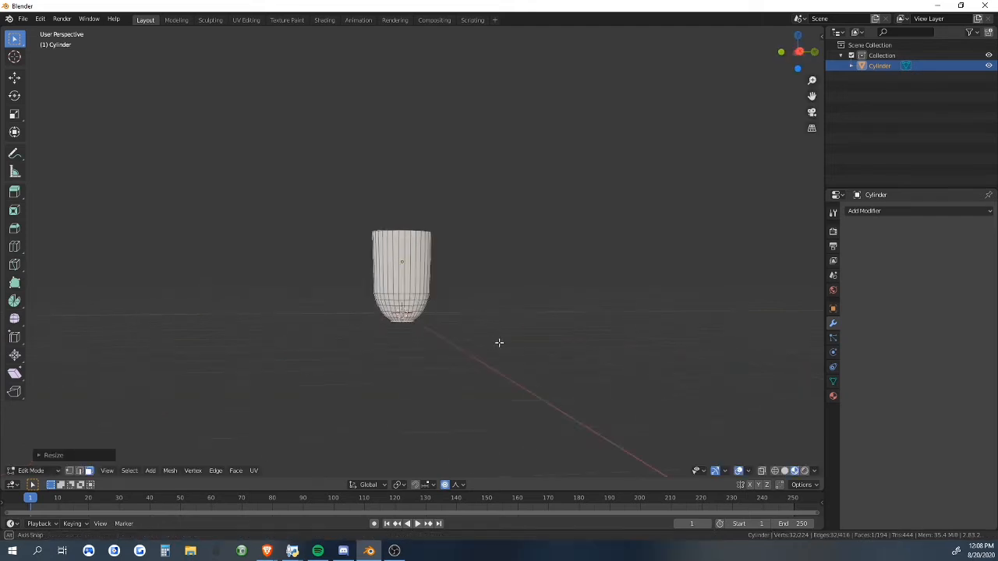
- Move the bottom face slightly up along the Z axis to flatten the rounded end
middle_drag(499, 343, 491, 367)
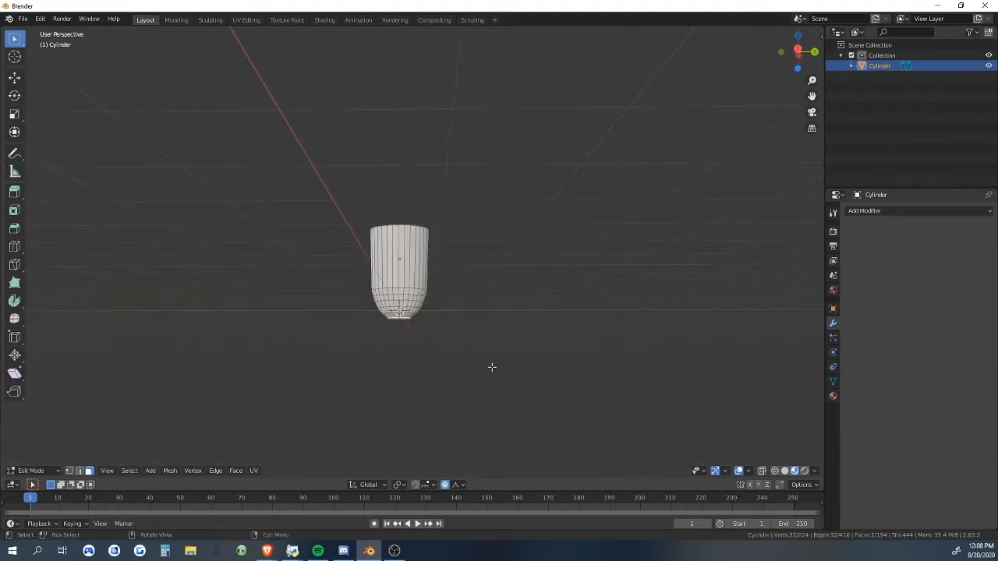
key(g)
key(z)
click(487, 347)
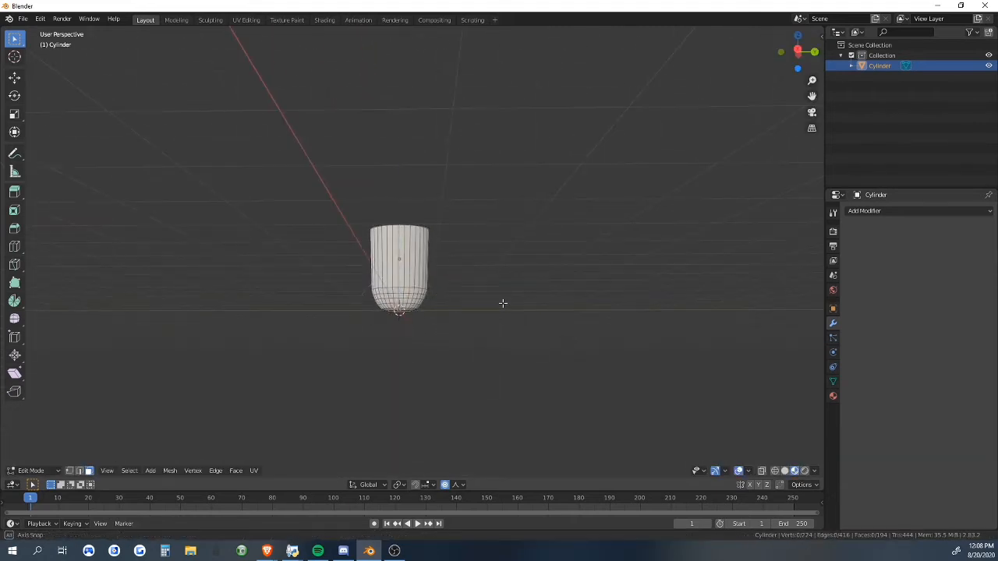
- Examine the rounded lower end of the cylinder in both Object Mode and Edit Mode
key(Tab)
middle_drag(503, 303, 449, 341)
click(488, 270)
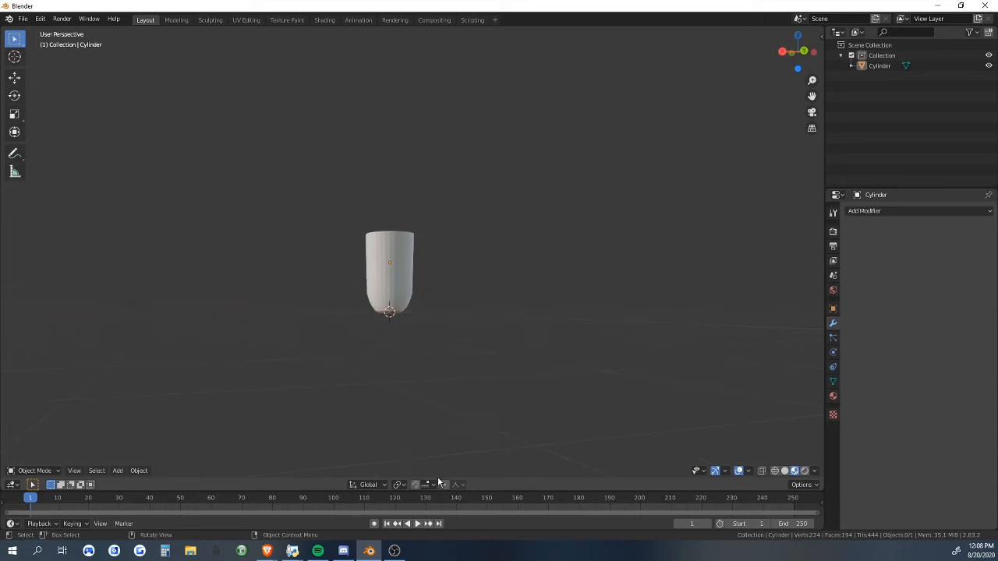
click(390, 290)
key(Tab)
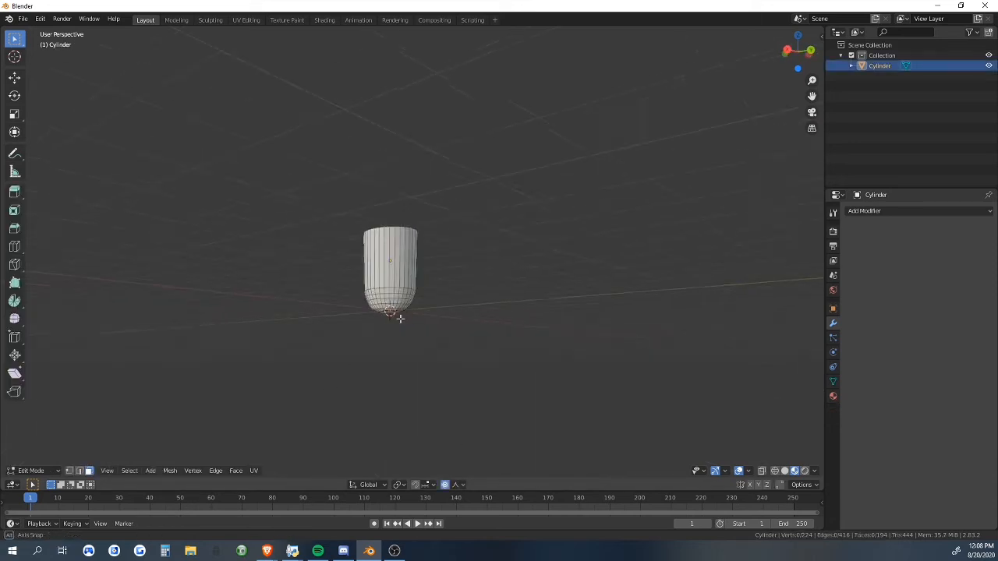
middle_drag(400, 318, 418, 315)
key(Tab)
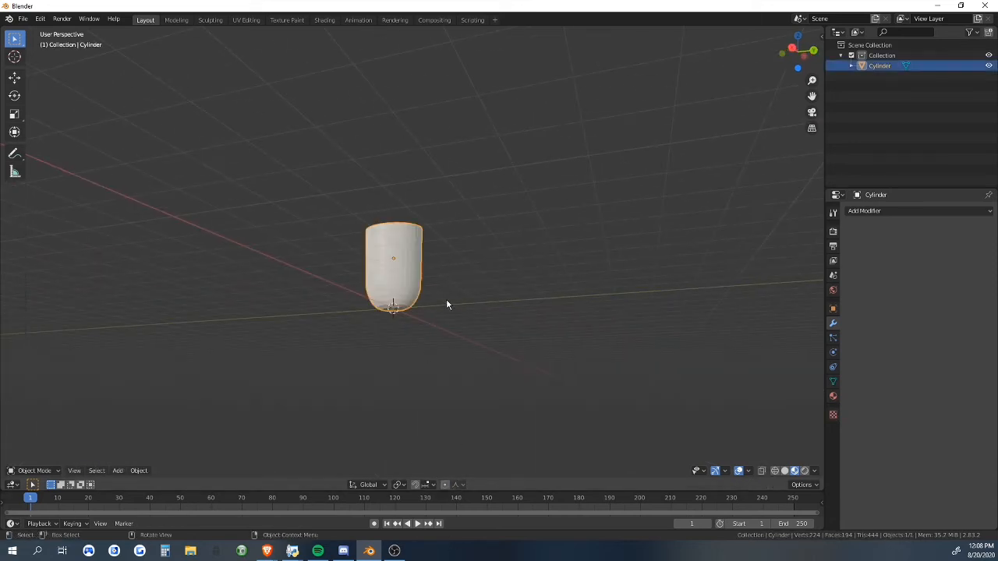
click(446, 304)
- Turn off proportional editing for the cylinder mesh and stay in Edit Mode with nothing selected
key(Tab)
middle_drag(446, 304, 412, 290)
key(g)
click(440, 324)
key(Tab)
click(411, 289)
key(Tab)
scroll(411, 239, down, 2)
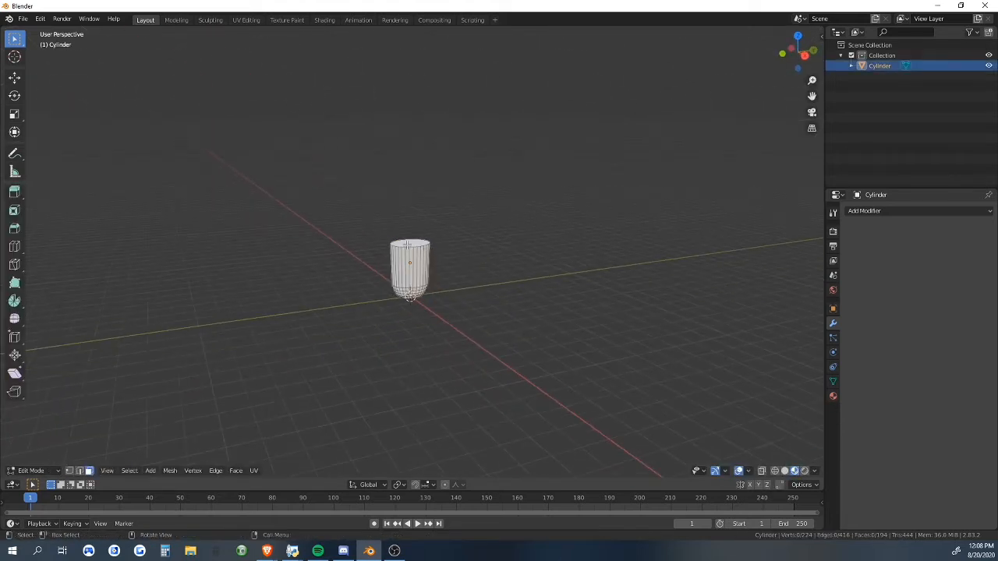
- Move the cylinder's top face up along the Z axis to lengthen the handle
middle_drag(502, 270, 536, 265)
key(g)
key(z)
click(491, 214)
key(g)
key(z)
click(483, 292)
key(g)
key(z)
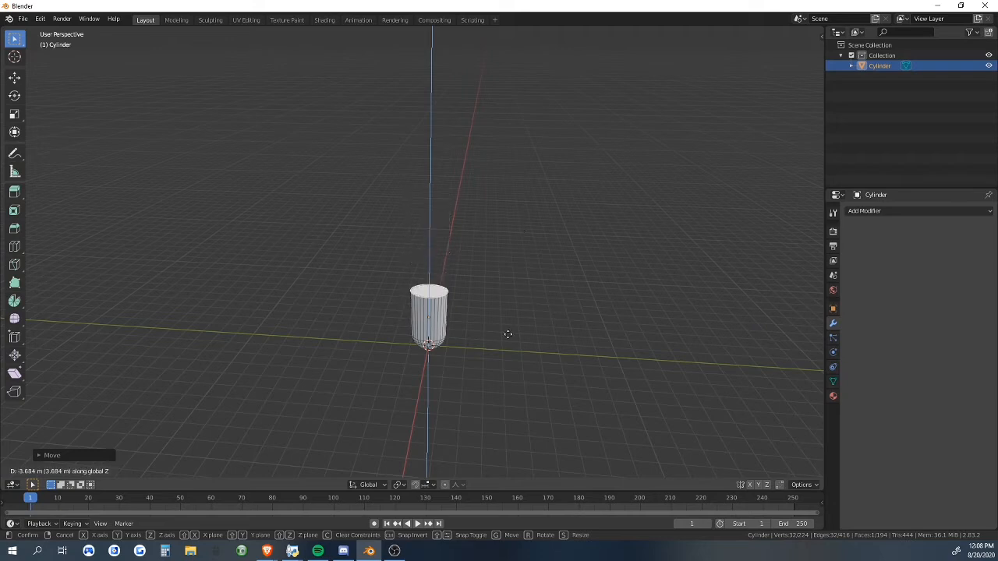
click(502, 291)
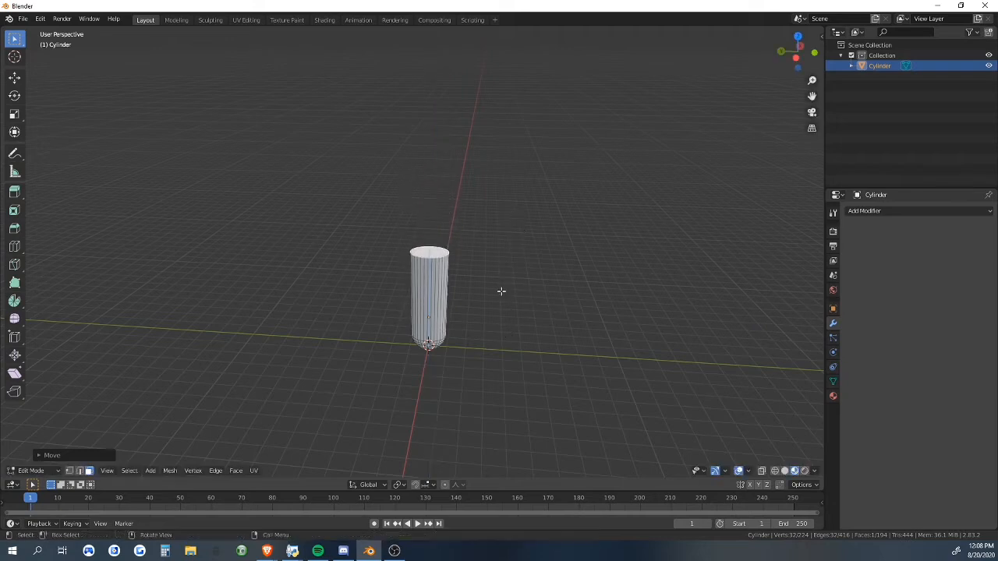
- Raise the top face further with the Move tool, switch back to the selection tool and readjust its height along Z
click(13, 79)
drag(435, 218, 435, 173)
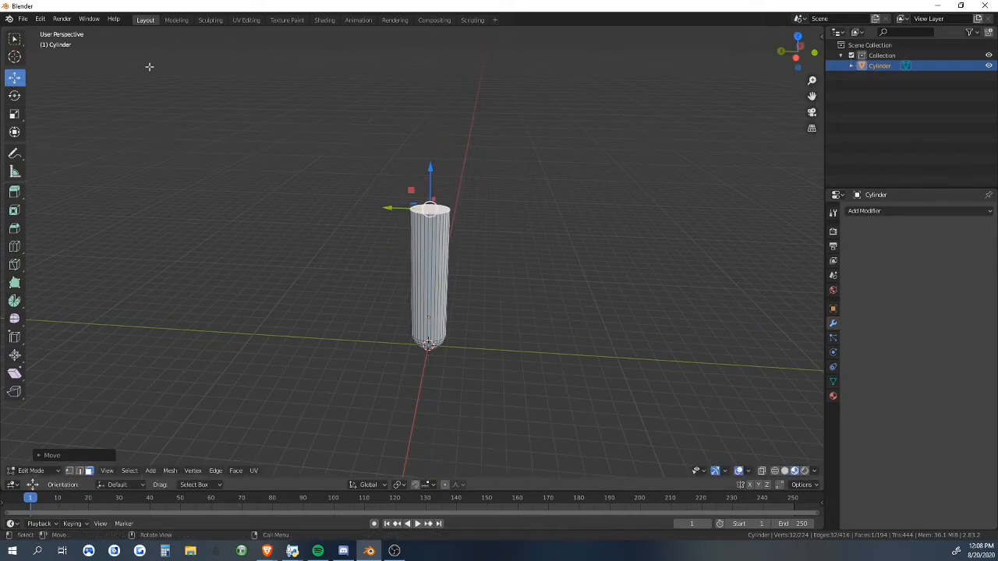
key(w)
key(g)
key(z)
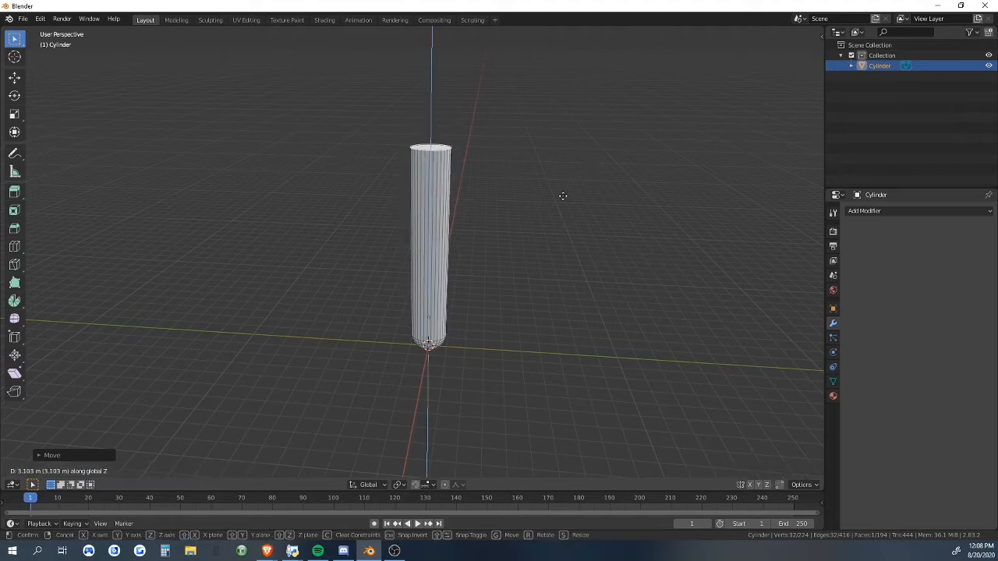
click(516, 321)
- Fine-tune the handle's length by moving the top face along the Z axis from different viewing angles
middle_drag(528, 307, 490, 350)
key(g)
key(z)
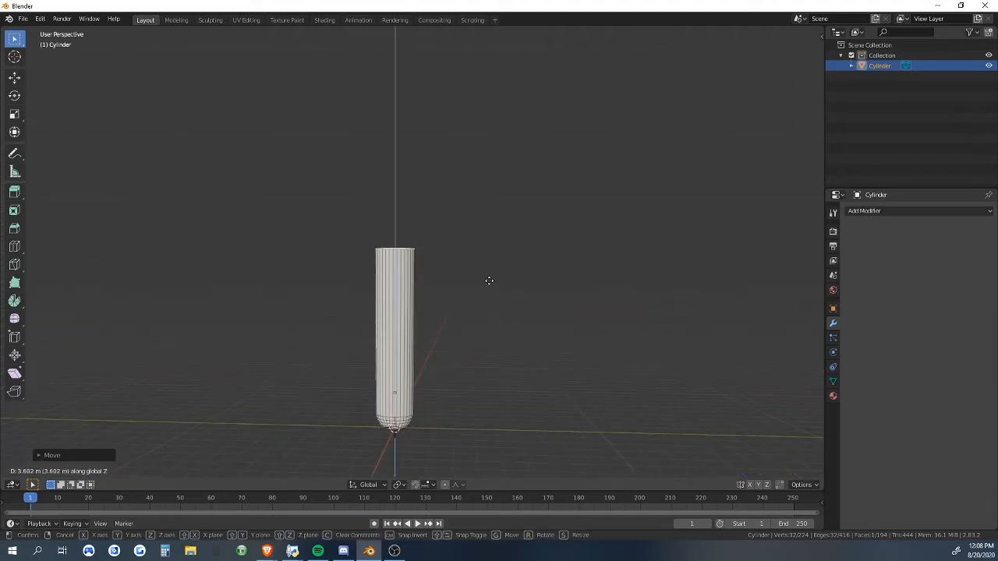
click(490, 297)
middle_drag(489, 301, 550, 334)
key(g)
key(z)
click(479, 295)
- Extrude the top face in place, scale it up to about 1.1, and extrude it upward to form a short collar
key(e)
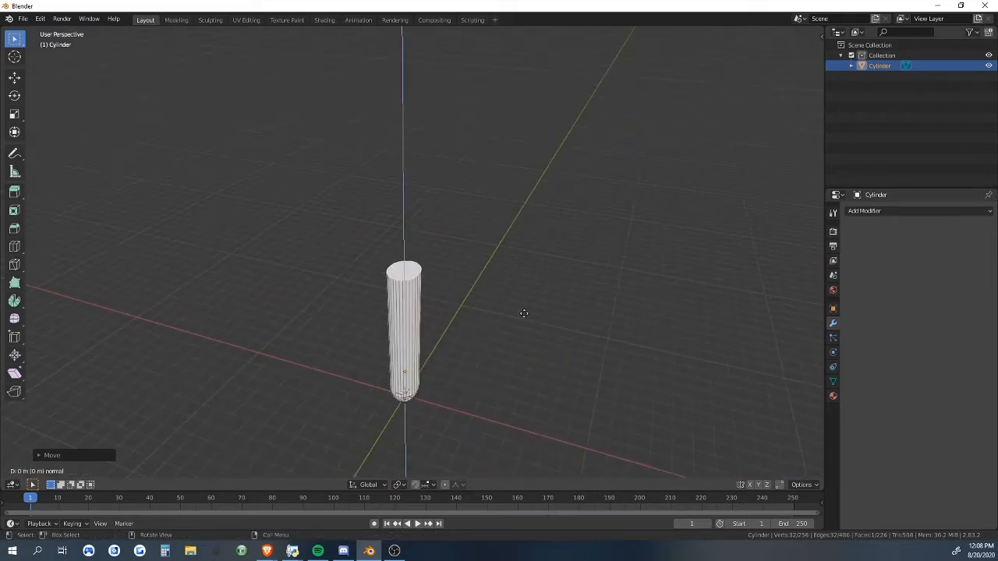
right_click(521, 306)
middle_drag(400, 237, 444, 272)
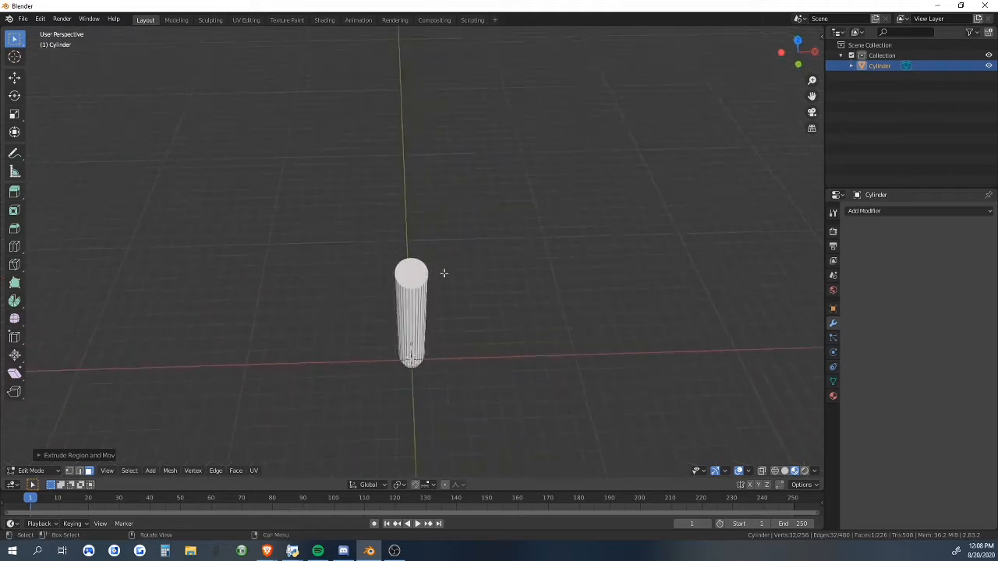
scroll(500, 292, up, 2)
key(s)
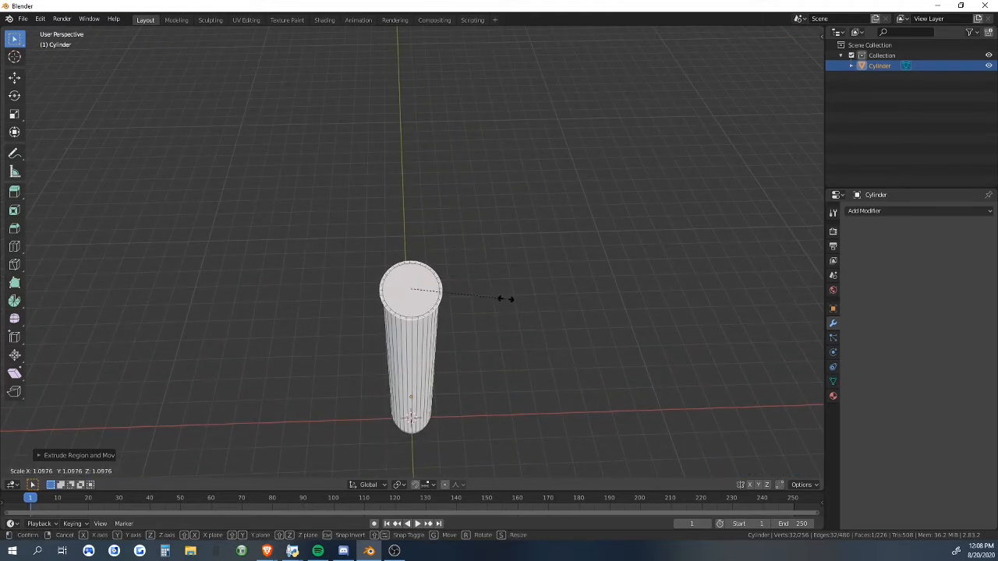
click(507, 299)
middle_drag(508, 298, 537, 332)
key(e)
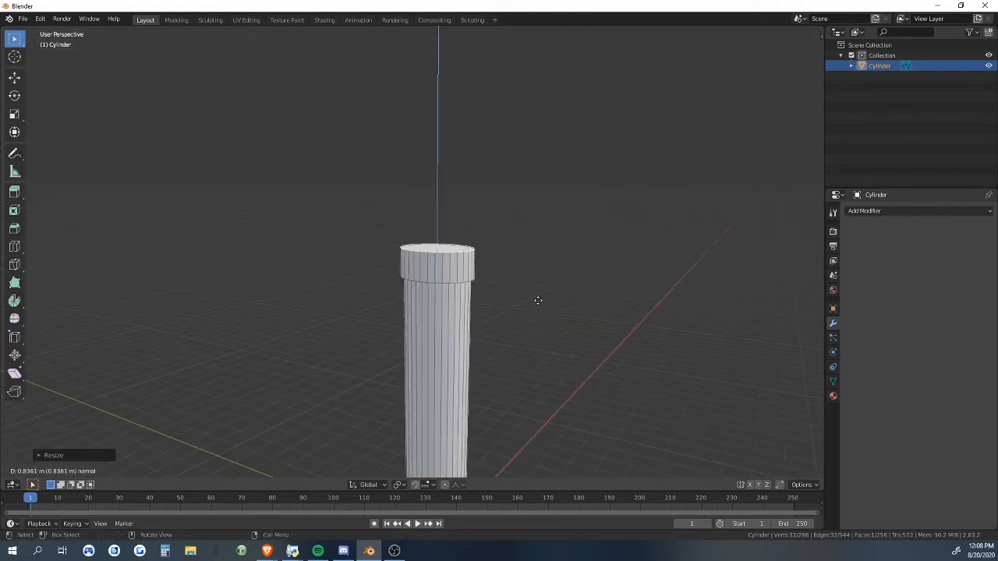
click(535, 285)
- Select the face loop around the collar, adjust its scale, and return to Object Mode
middle_drag(535, 285, 400, 280)
alt+click(384, 250)
key(s)
click(475, 246)
key(Tab)
click(495, 245)
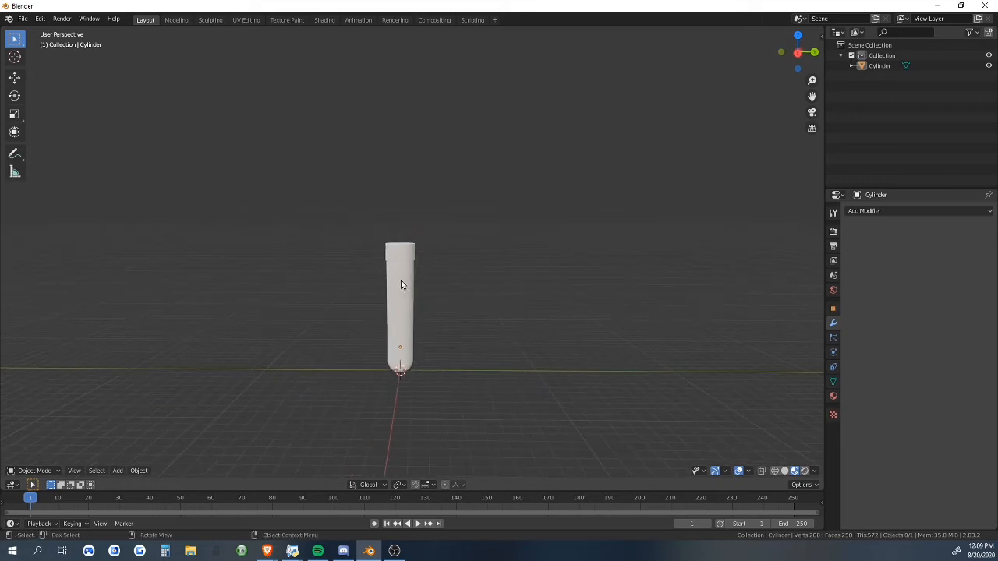
- Scale the whole cylinder slightly taller along the Z axis and deselect it
click(401, 280)
key(s)
key(z)
click(458, 264)
key(s)
key(z)
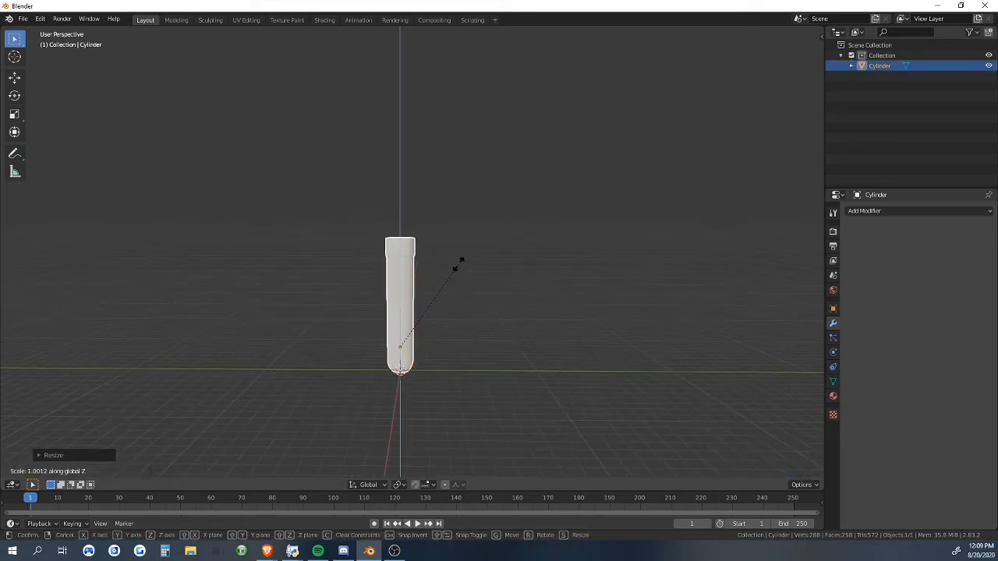
click(459, 265)
click(525, 296)
- Add a cube mesh and move it up along the Z axis to the handle's top
middle_drag(525, 300, 461, 289)
key(shift+a)
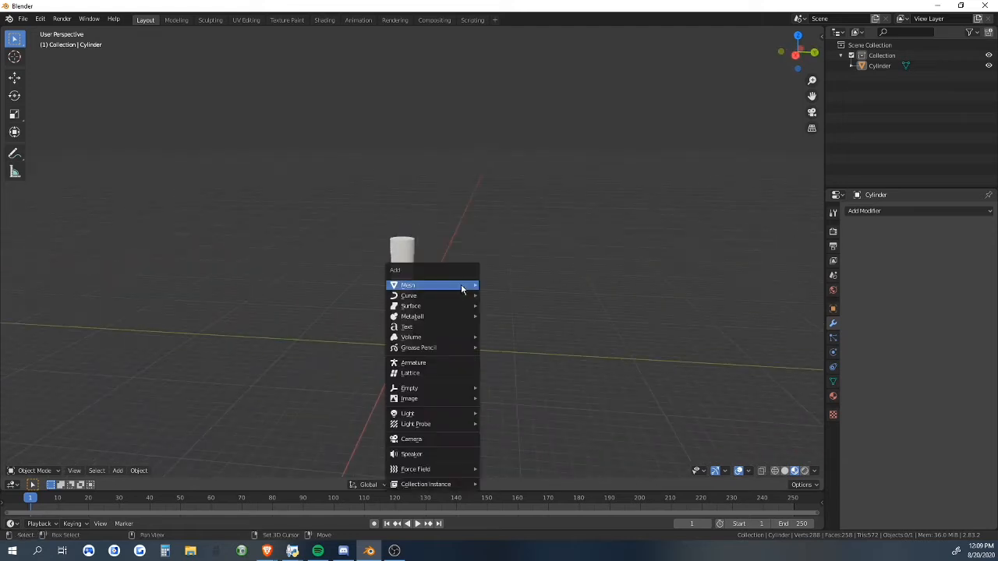
mouse_move(464, 286)
click(501, 296)
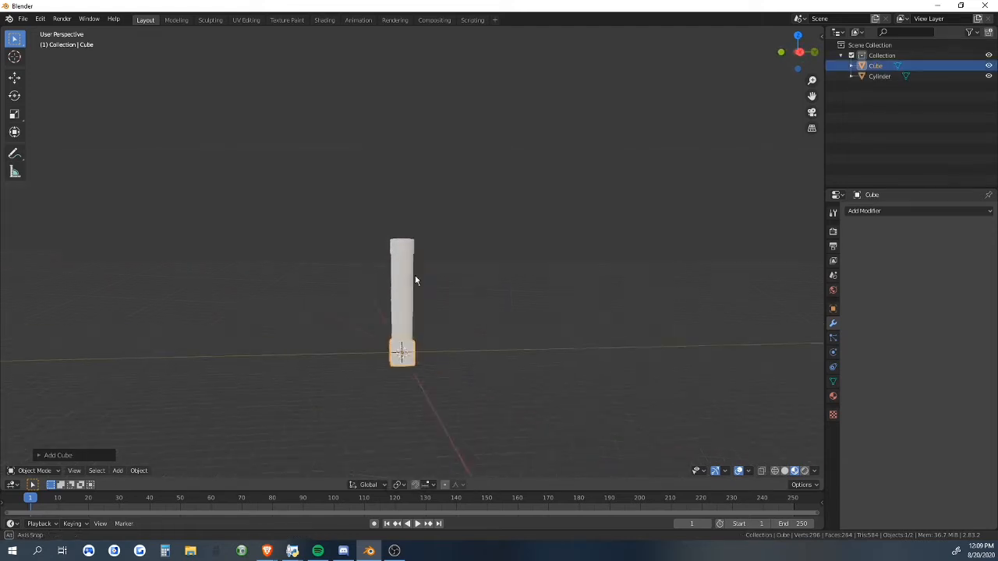
key(g)
key(z)
click(421, 273)
- Shift the cube off the handle's centre so that it sits to one side of the collar
middle_drag(420, 272, 390, 245)
key(g)
click(461, 270)
key(alt+a)
key(Tab)
key(Tab)
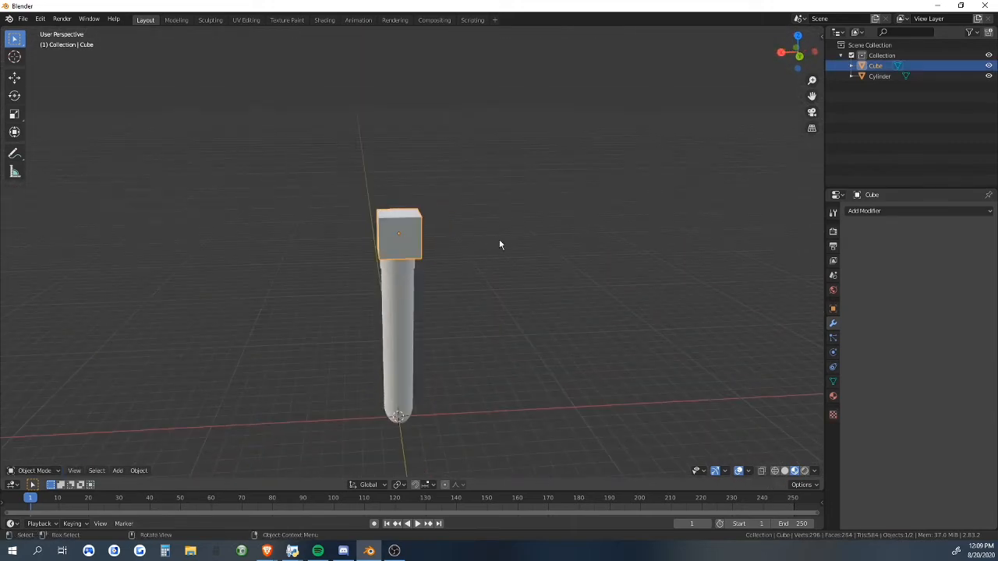
- Flatten the cube by scaling it along Z and move it vertically to line up with the collar
middle_drag(499, 241, 370, 263)
key(s)
key(z)
click(405, 204)
key(g)
key(z)
click(392, 221)
key(Tab)
key(Tab)
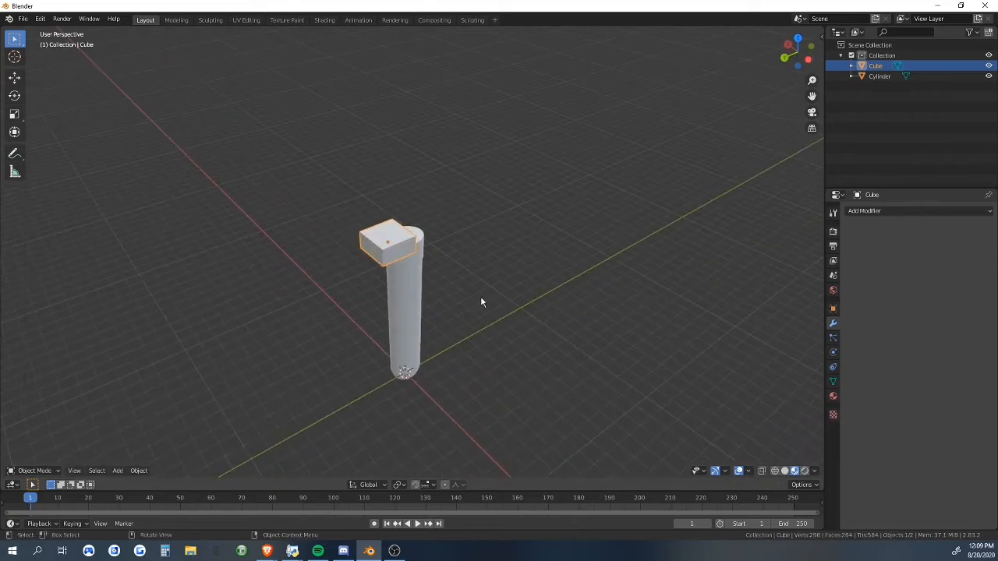
- Select the cube's outer end face in Edit Mode and scale it down slightly to taper the block
middle_drag(481, 301, 394, 251)
click(502, 239)
click(422, 237)
middle_drag(524, 237, 379, 247)
key(Tab)
click(425, 245)
middle_drag(538, 262, 495, 297)
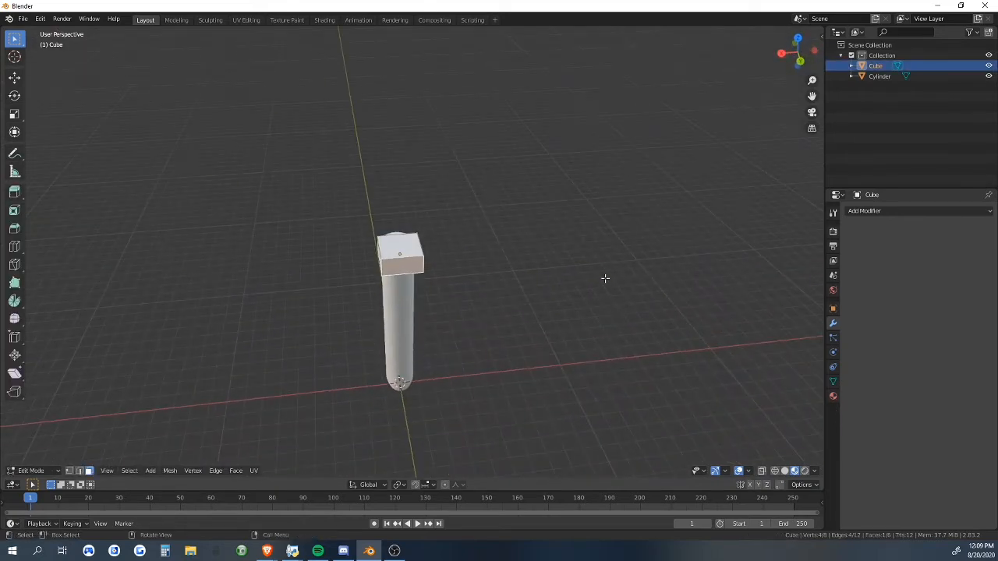
key(s)
key(x)
right_click(581, 272)
key(s)
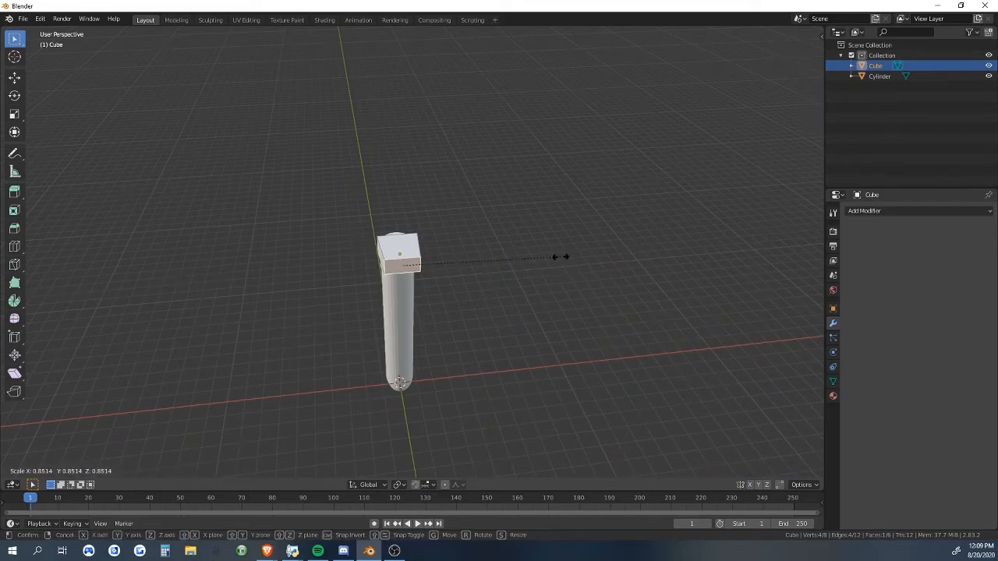
click(463, 249)
middle_drag(463, 250, 557, 208)
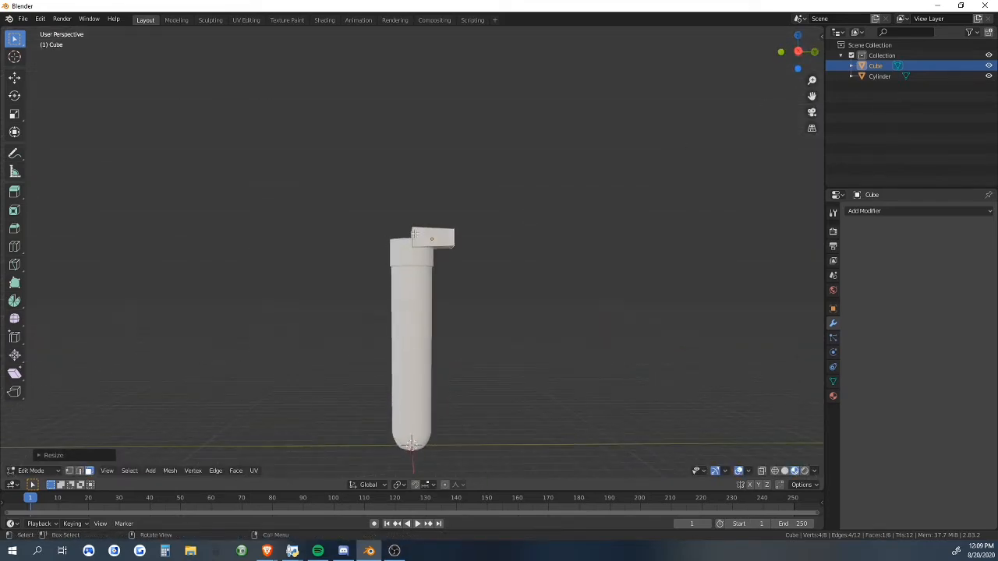
- Inspect the handle and block from several sides and align the view to Right Orthographic
middle_drag(414, 234, 548, 255)
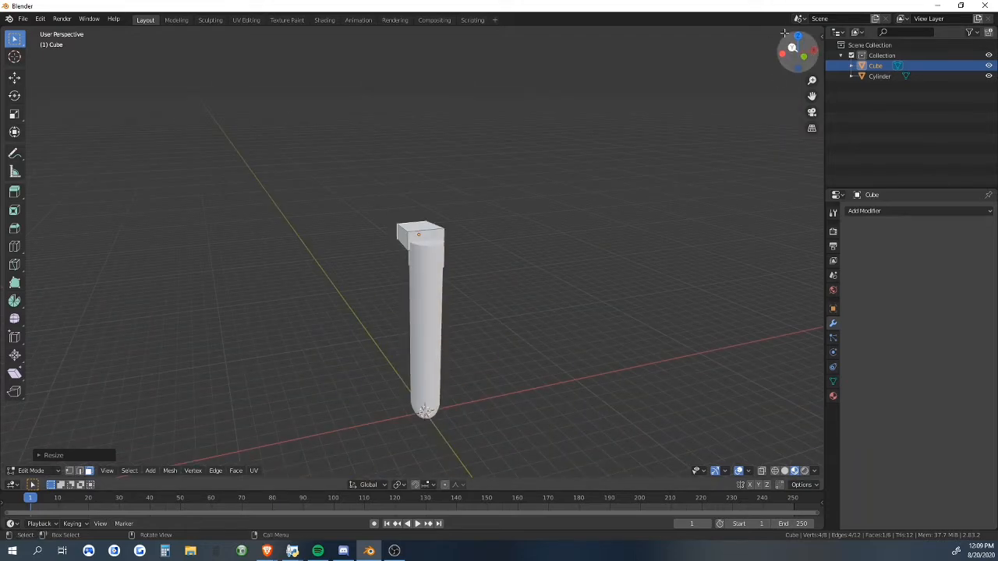
middle_drag(612, 168, 779, 93)
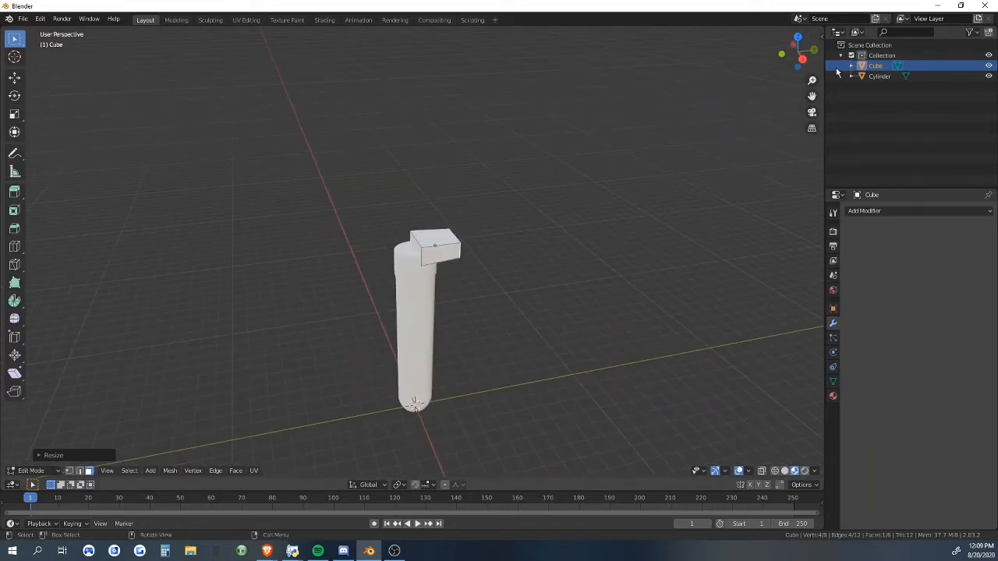
click(802, 58)
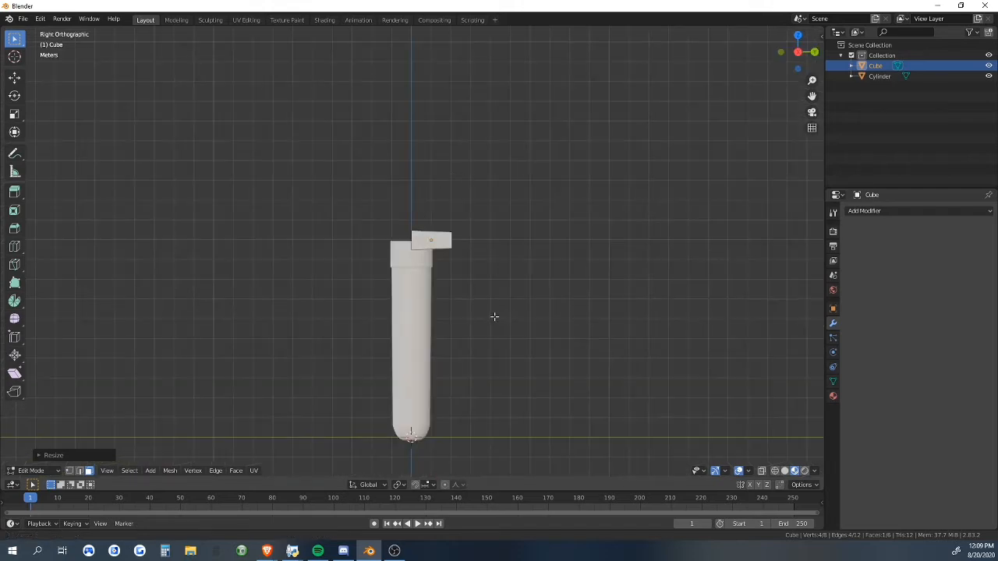
scroll(469, 243, down, 3)
shift+middle_drag(454, 232, 475, 221)
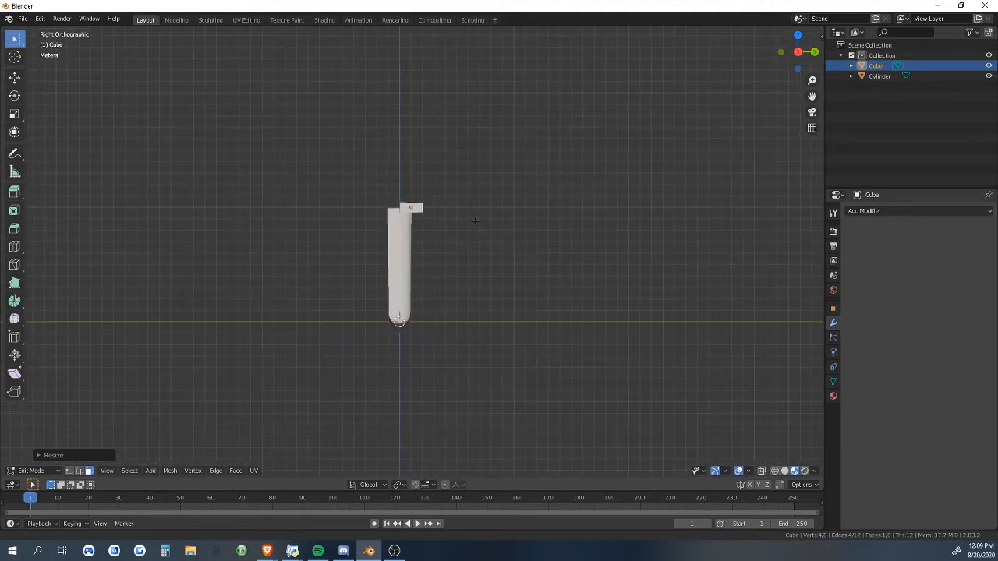
click(814, 51)
click(796, 36)
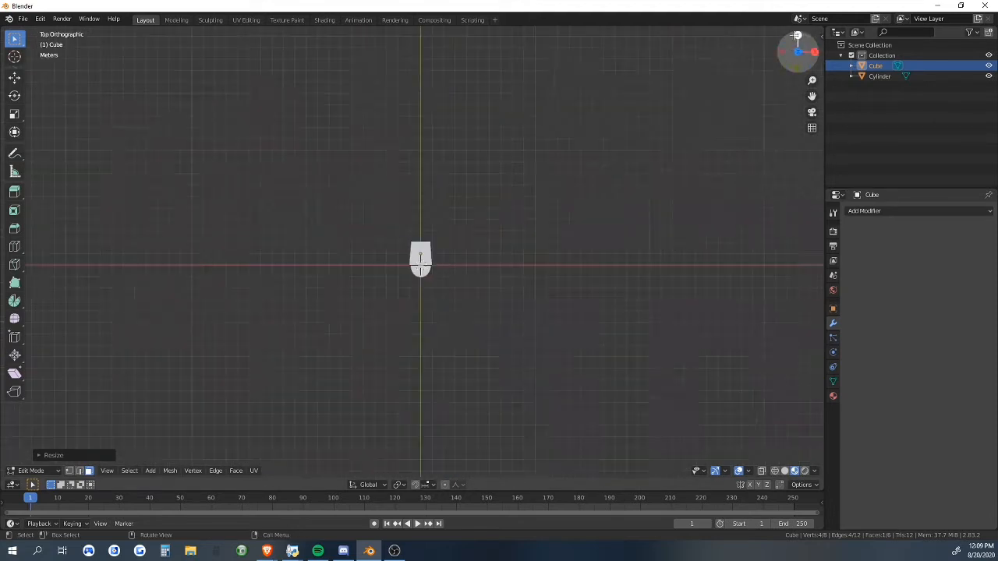
click(814, 51)
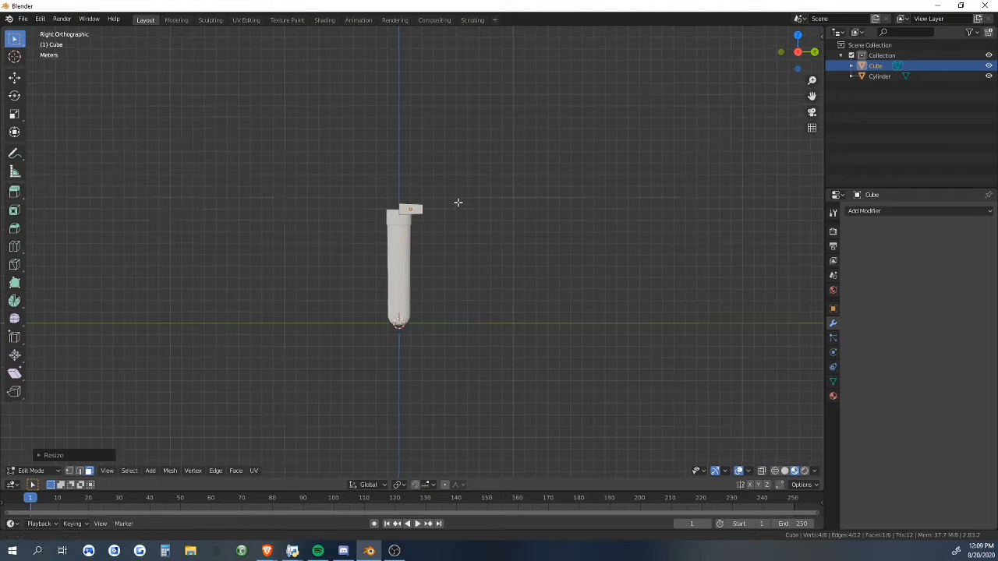
shift+middle_drag(457, 203, 446, 236)
shift+middle_drag(373, 244, 404, 215)
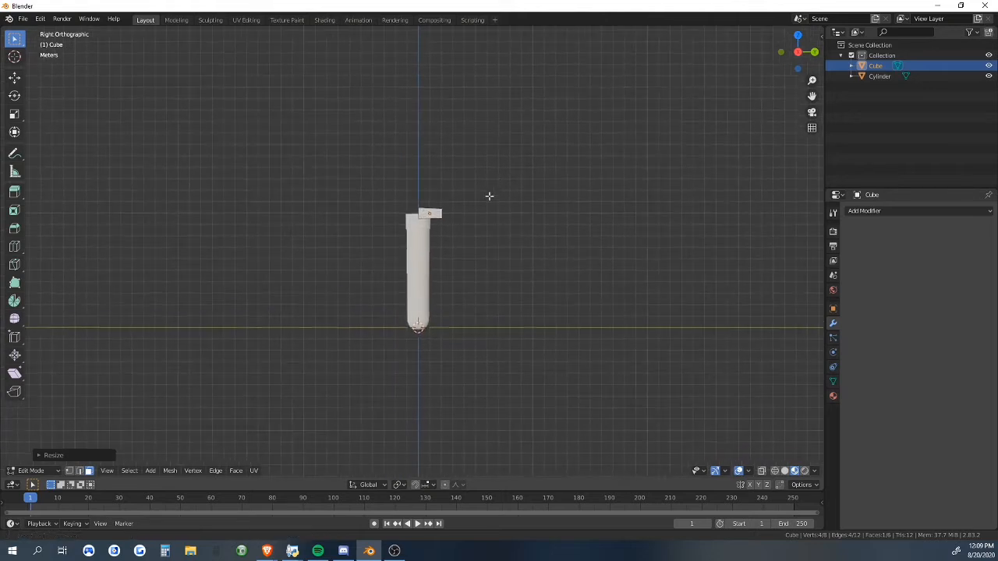
middle_drag(412, 263, 478, 247)
click(797, 53)
- Move and rotate the block's outer end face so that it tilts downward
key(g)
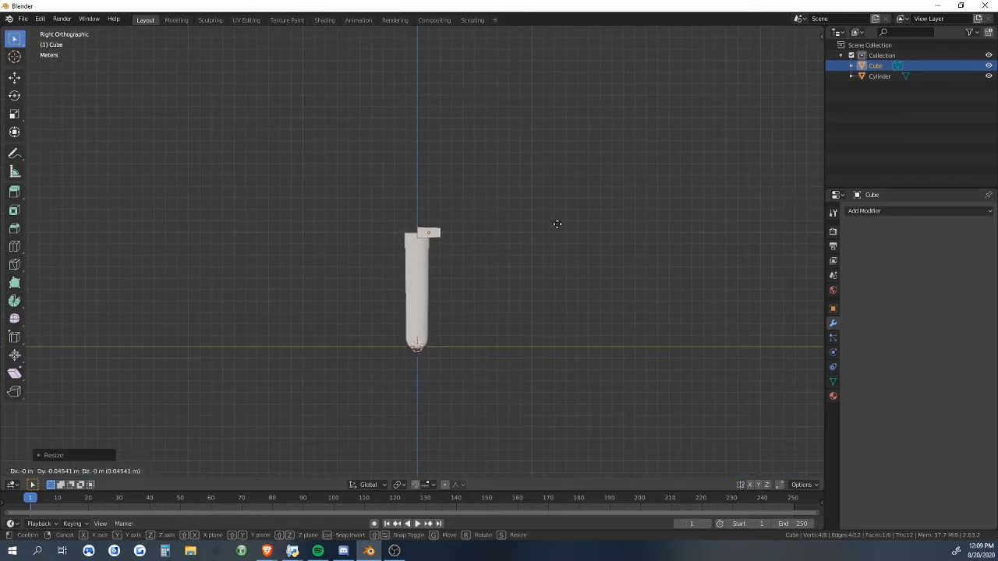
click(555, 225)
key(r)
click(566, 245)
key(g)
click(566, 246)
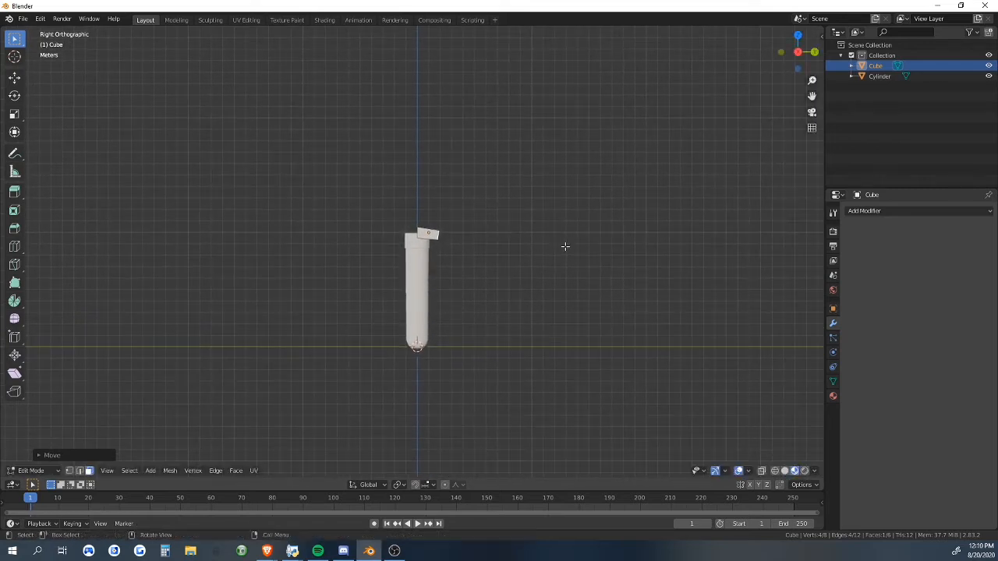
- Extrude the outer end face, then rotate, lower and scale it to begin a downward-curving guard
key(e)
click(575, 250)
key(r)
click(571, 266)
key(g)
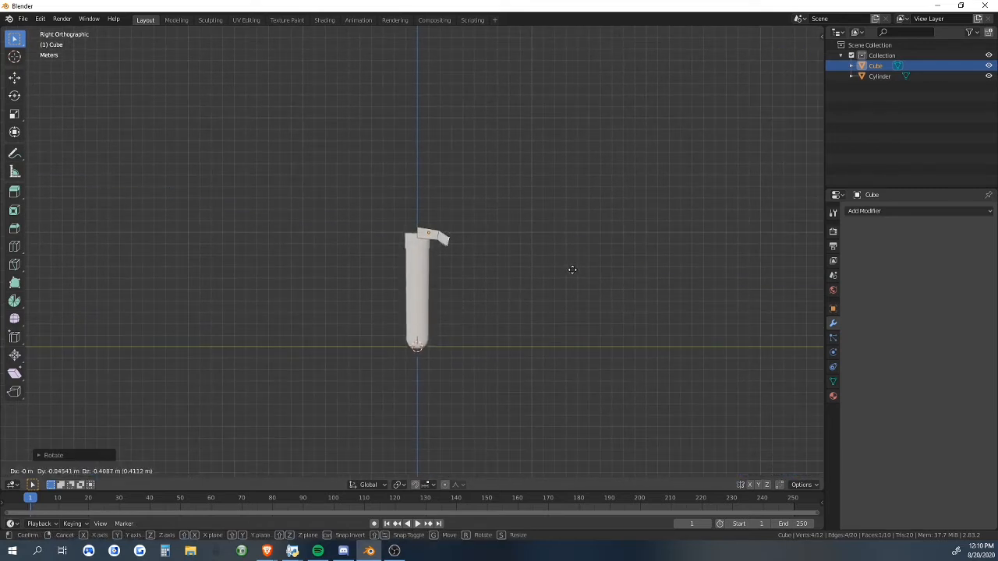
click(573, 271)
key(s)
click(553, 279)
- Extrude another guard segment from the end face, rotate it further down and scale it slightly smaller
middle_drag(553, 279, 569, 242)
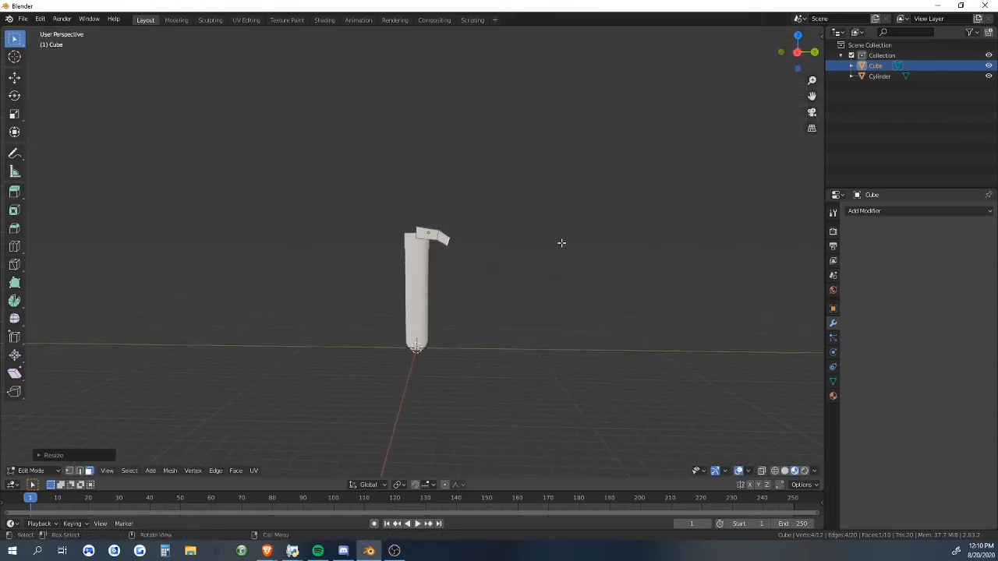
key(e)
click(575, 251)
key(r)
key(s)
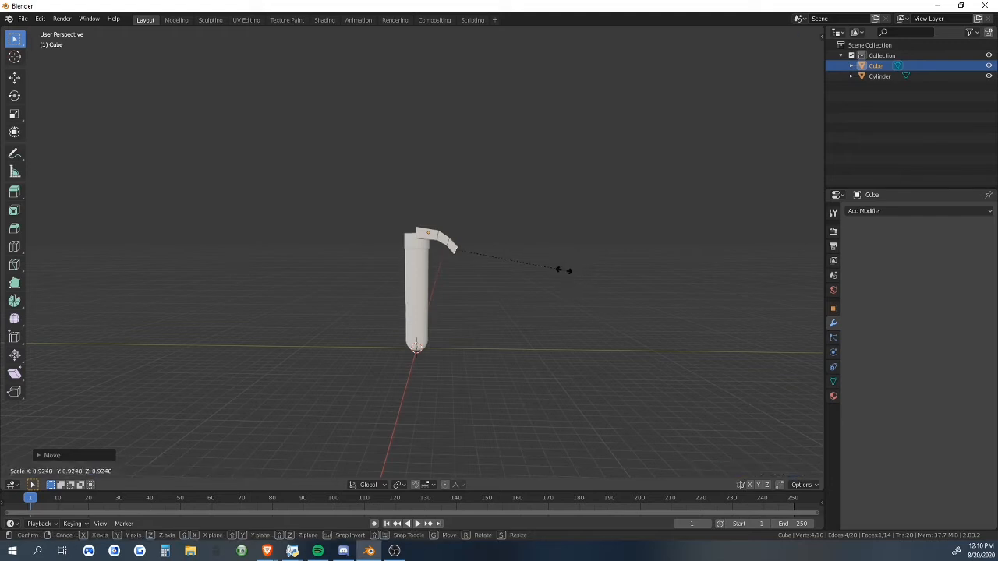
click(579, 258)
middle_drag(579, 258, 475, 289)
scroll(408, 308, up, 3)
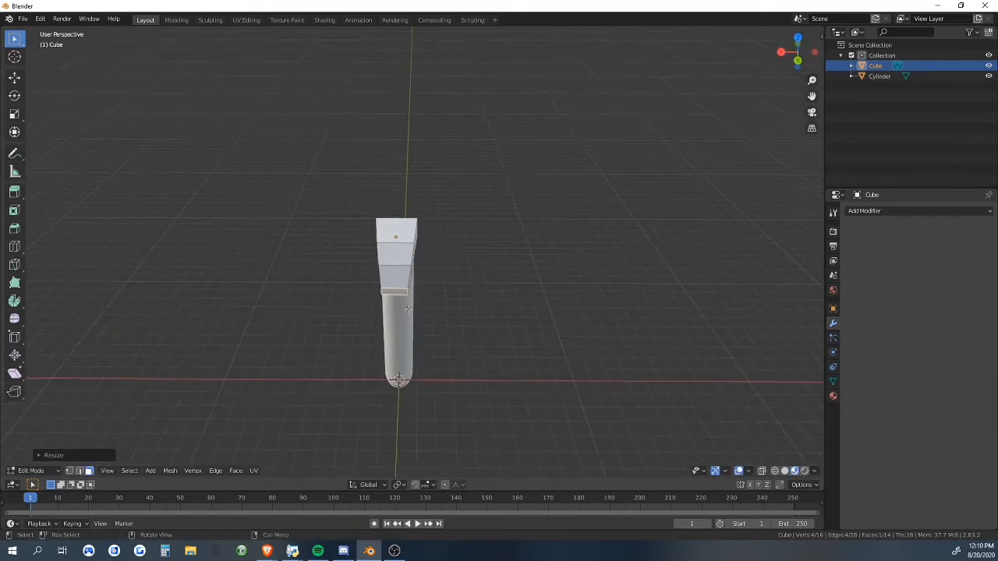
- Scale the guard's outer end face in Right Orthographic view and extrude it outward into another segment
middle_drag(354, 291, 505, 270)
click(797, 52)
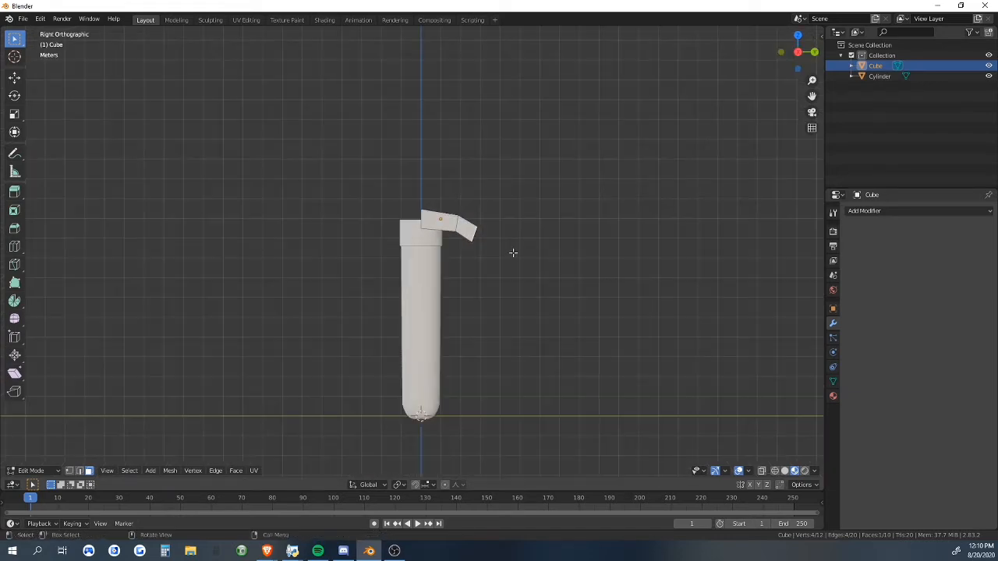
key(s)
click(556, 236)
key(e)
click(577, 245)
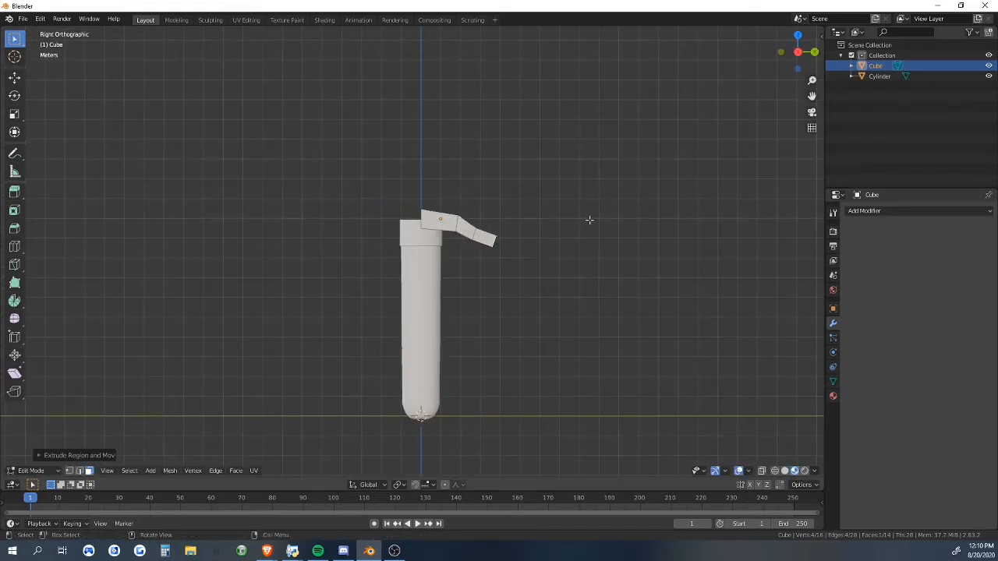
- Rotate the new guard tip downward, lower it and scale it smaller so that the guard tapers along its curve
key(r)
click(600, 254)
key(g)
click(597, 259)
key(s)
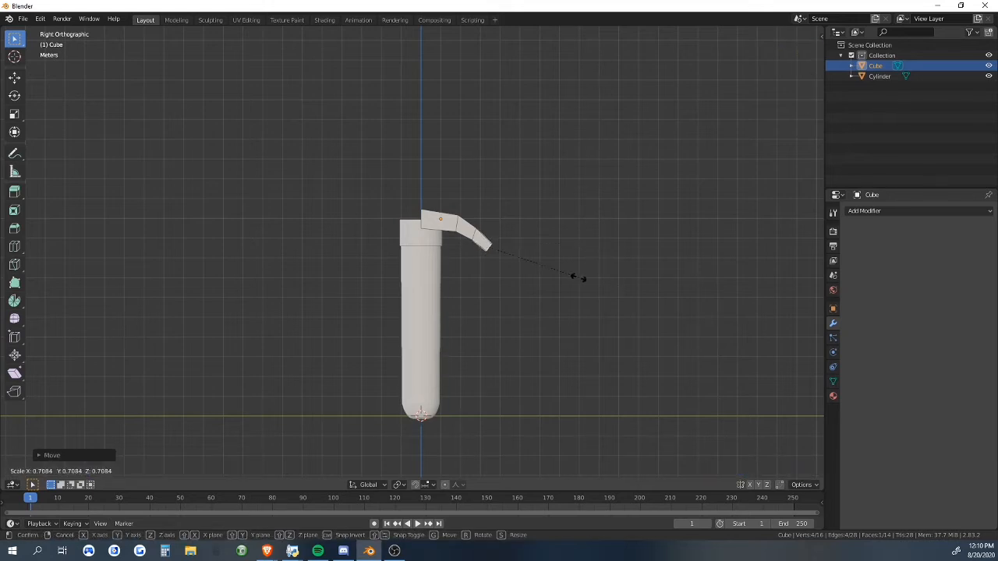
click(571, 277)
key(g)
click(577, 281)
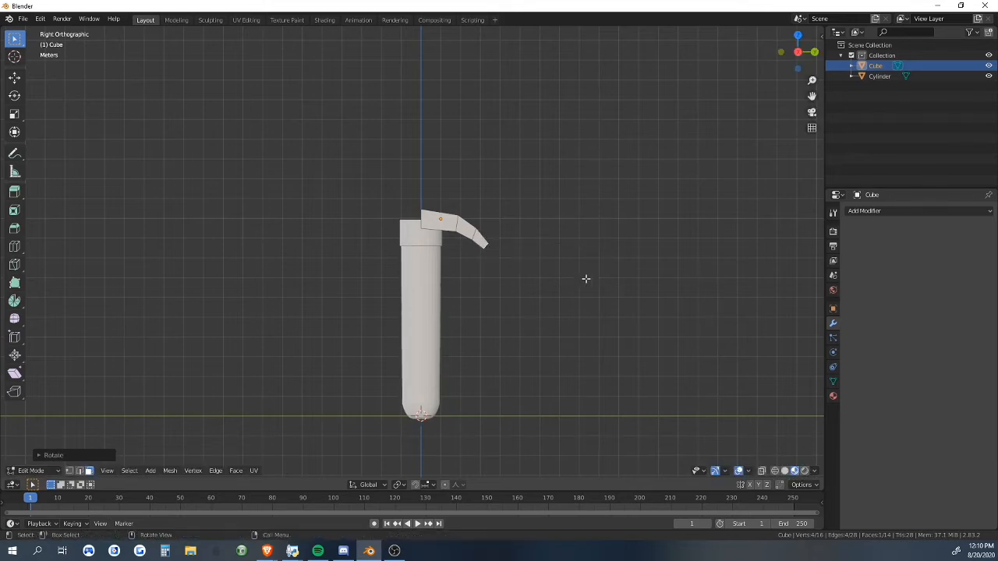
scroll(554, 221, down, 1)
shift+middle_drag(554, 221, 301, 212)
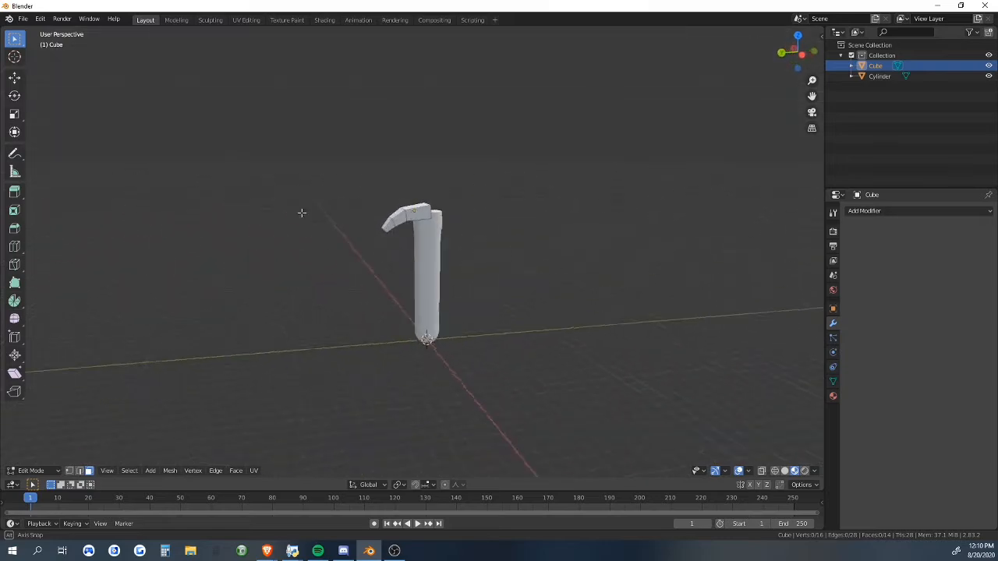
- Scale the whole guard half along the Y axis in Object Mode and move it along Y
key(Tab)
middle_drag(463, 234, 479, 232)
key(s)
key(y)
click(507, 233)
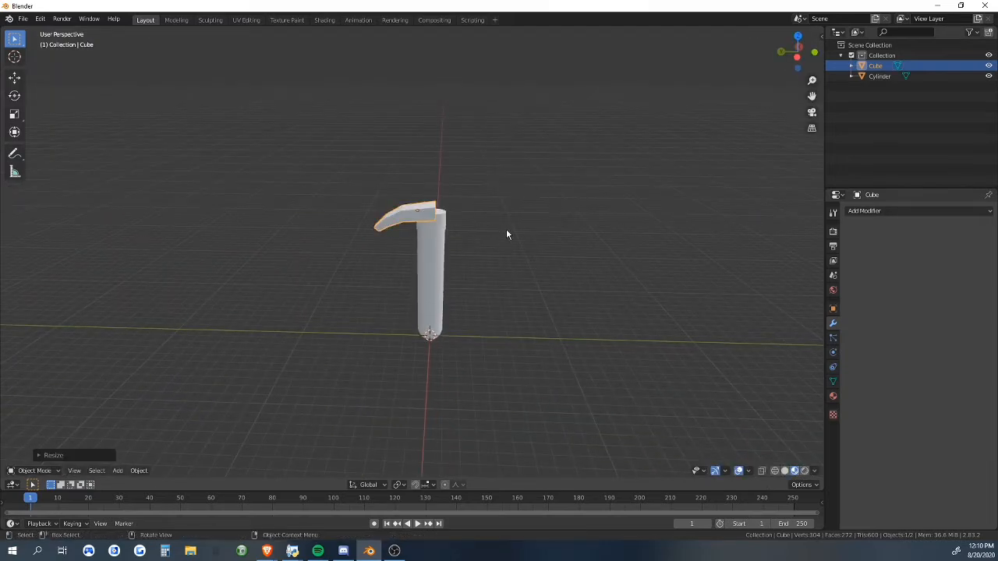
key(g)
key(y)
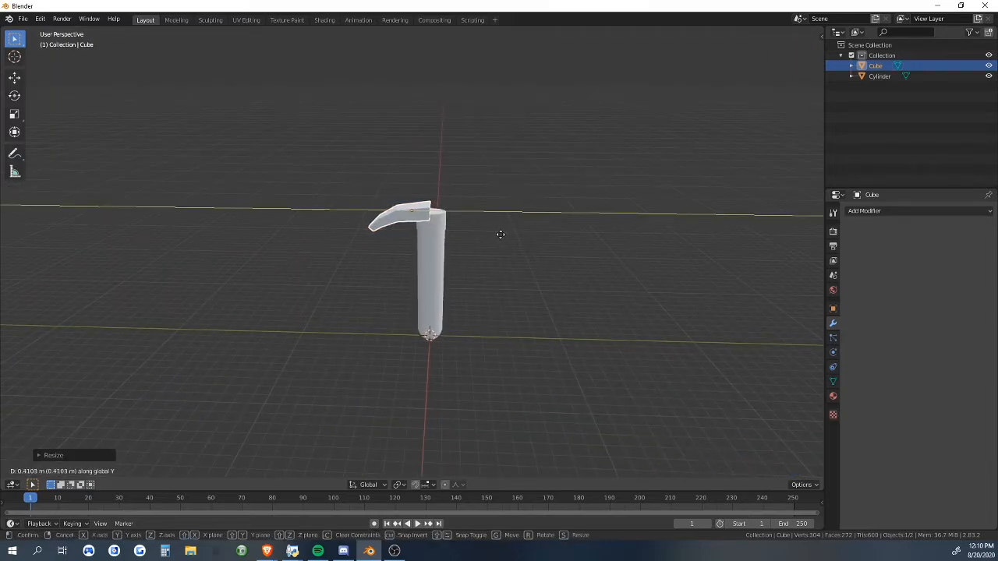
click(501, 237)
- Extrude the guard's inner end face toward the middle of the handle and return to Object Mode
key(Tab)
middle_drag(499, 239, 501, 211)
click(430, 212)
key(e)
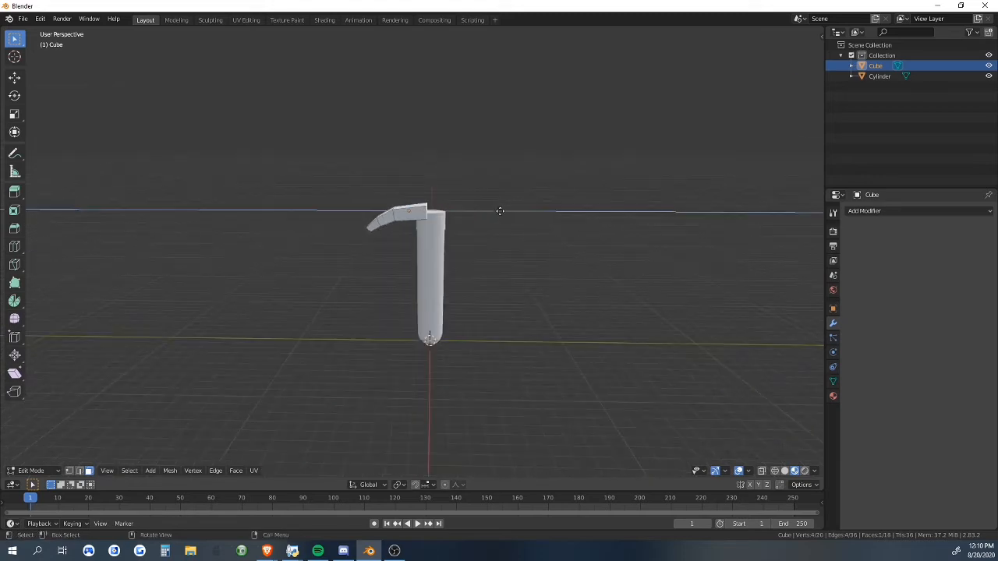
click(507, 213)
key(Tab)
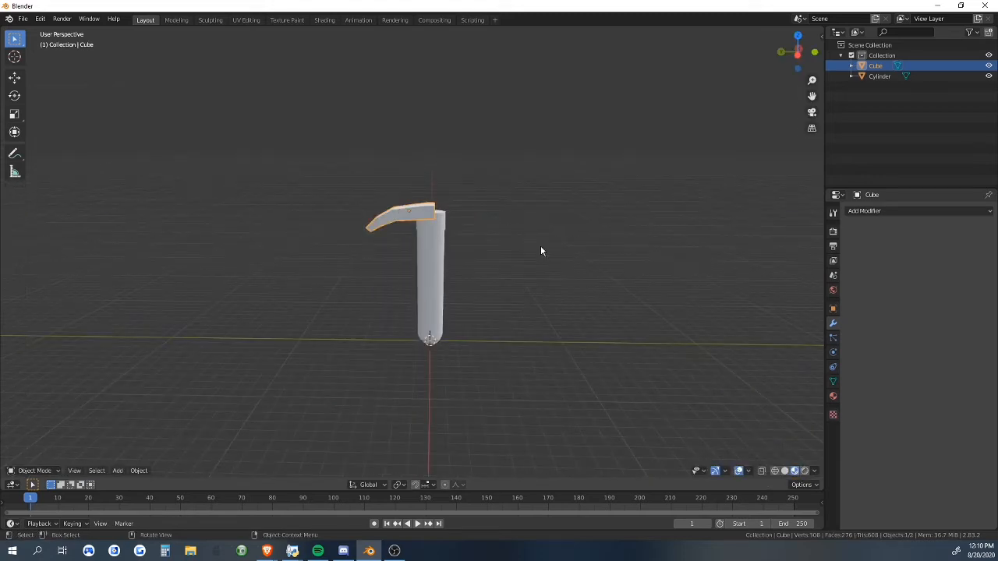
- Inspect the handle and the guard half from several sides to check how they meet at the collar
click(516, 229)
scroll(468, 177, up, 5)
middle_drag(517, 229, 496, 275)
click(456, 161)
click(465, 223)
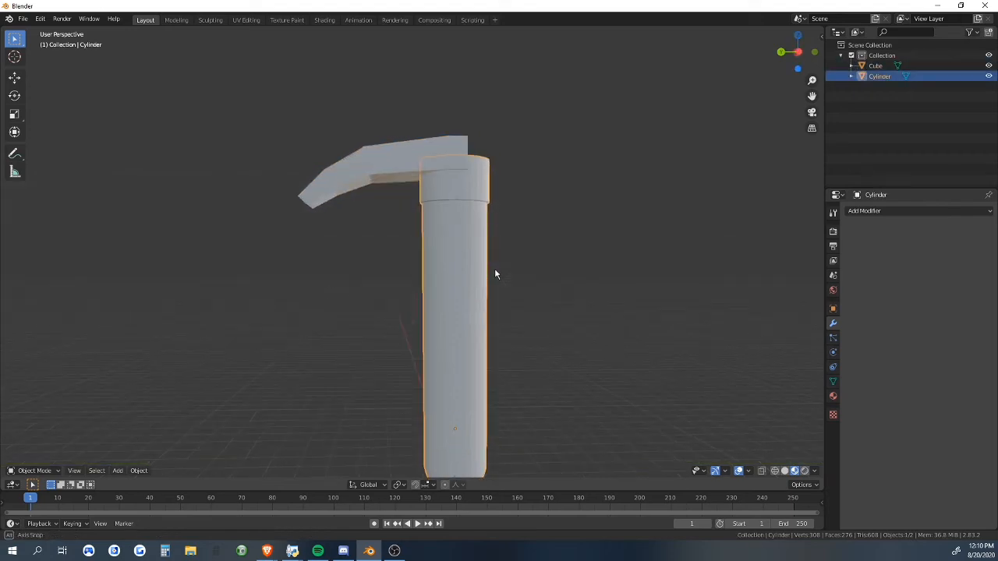
middle_drag(462, 199, 469, 260)
click(423, 161)
middle_drag(424, 160, 457, 212)
click(457, 212)
click(470, 170)
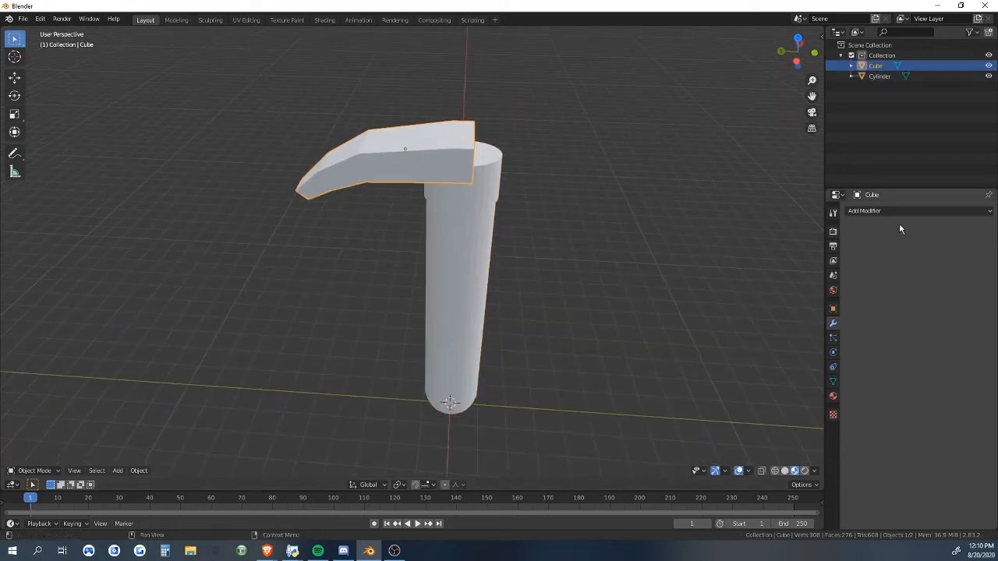
click(551, 169)
scroll(405, 219, down, 3)
middle_drag(406, 220, 379, 286)
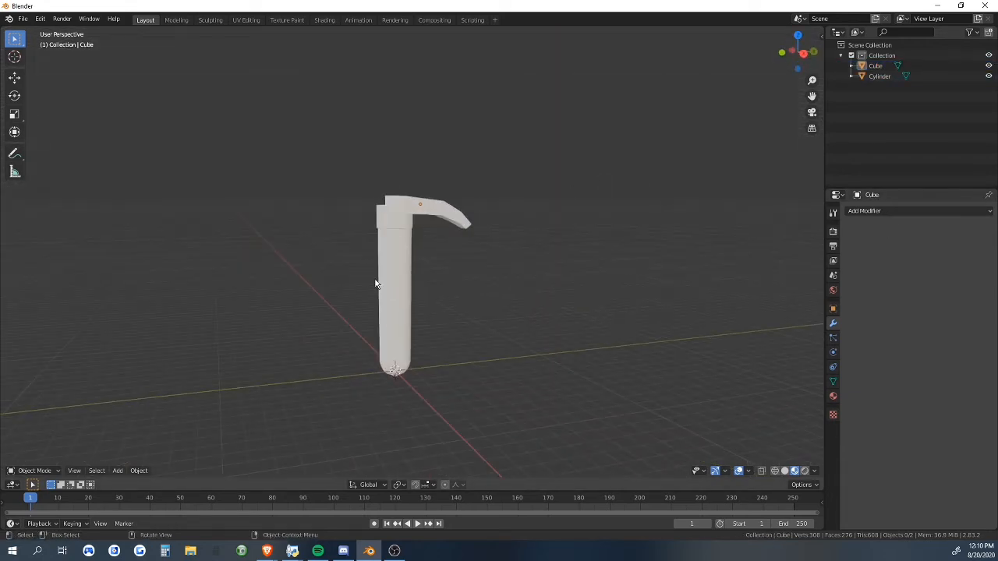
click(404, 231)
click(414, 212)
click(537, 230)
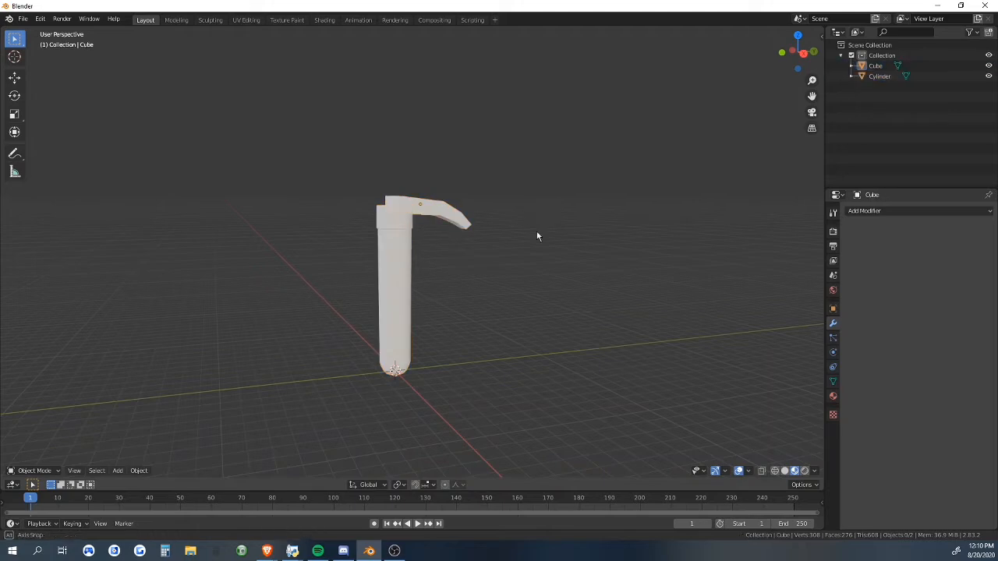
- Resize the guard half along the Y axis and shift it along Y toward the handle
middle_drag(537, 231, 413, 218)
click(413, 218)
key(s)
key(y)
click(517, 224)
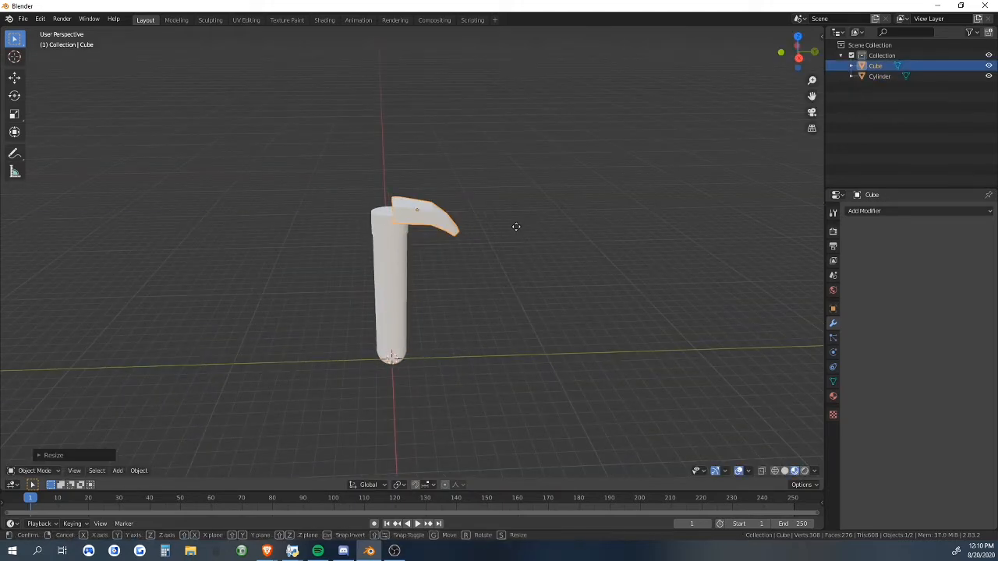
key(g)
key(y)
click(510, 232)
- Nudge the guard half slightly further along Y so its inner end reaches the handle's centre
click(513, 293)
middle_drag(512, 293, 510, 247)
click(419, 211)
key(g)
key(y)
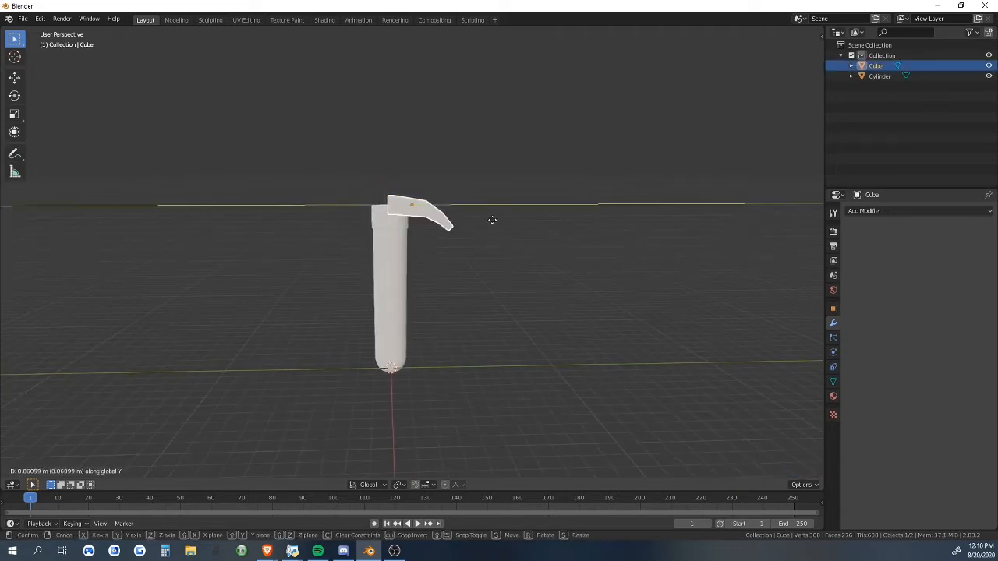
click(491, 225)
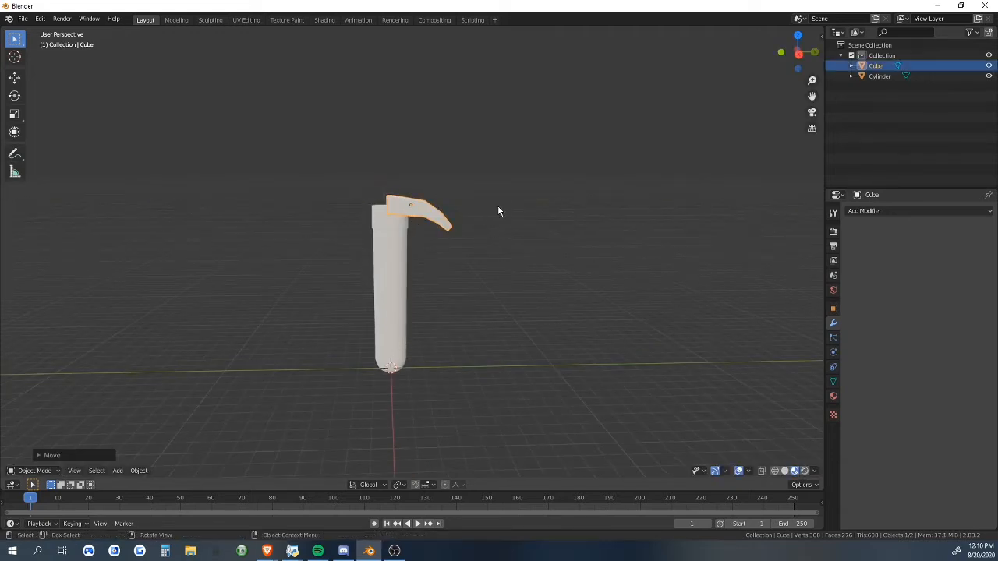
- Add a Mirror modifier to the guard with the Cylinder as mirror object and Y as the only axis
click(855, 211)
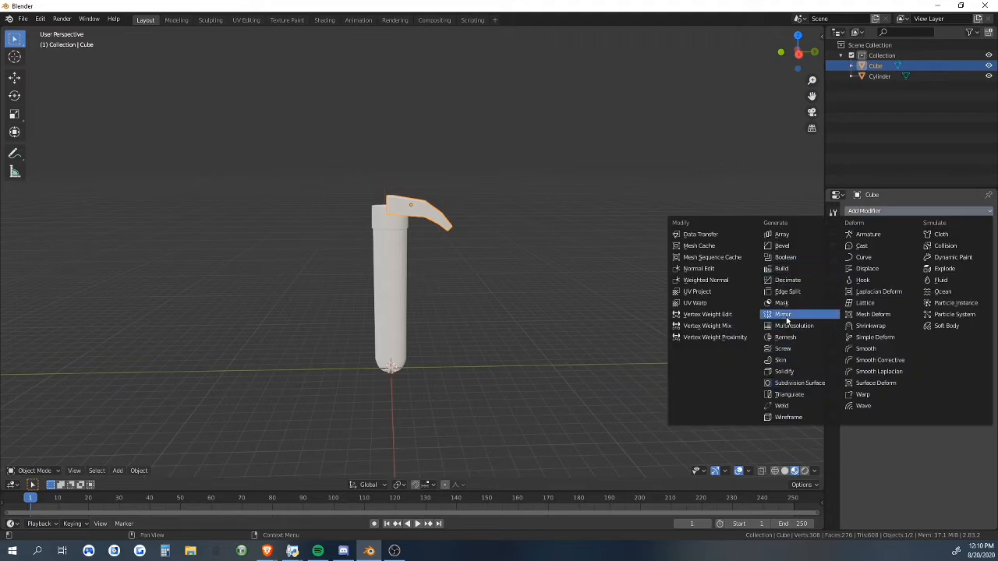
click(785, 315)
middle_drag(713, 319, 775, 298)
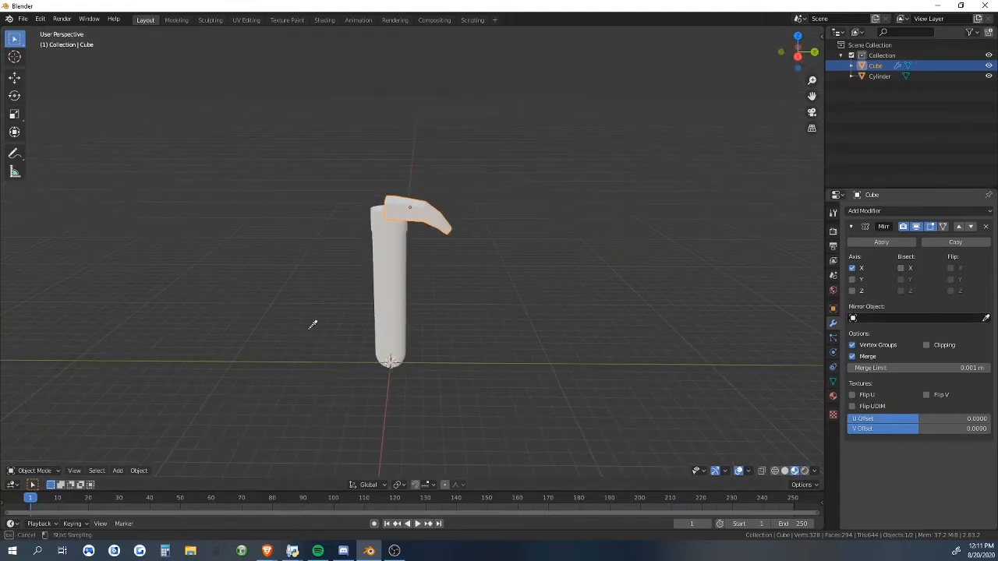
click(390, 250)
middle_drag(385, 261, 452, 340)
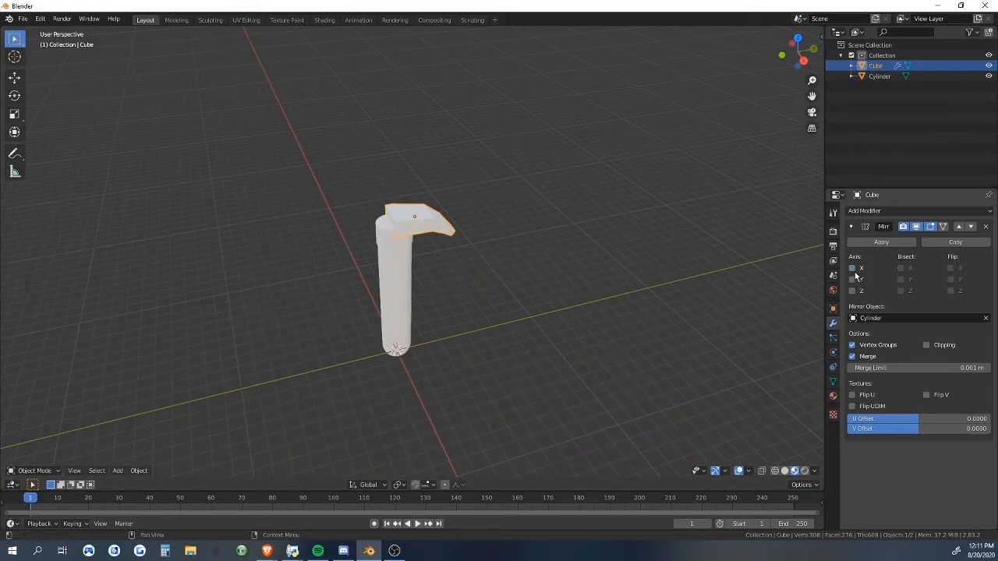
middle_drag(702, 273, 854, 290)
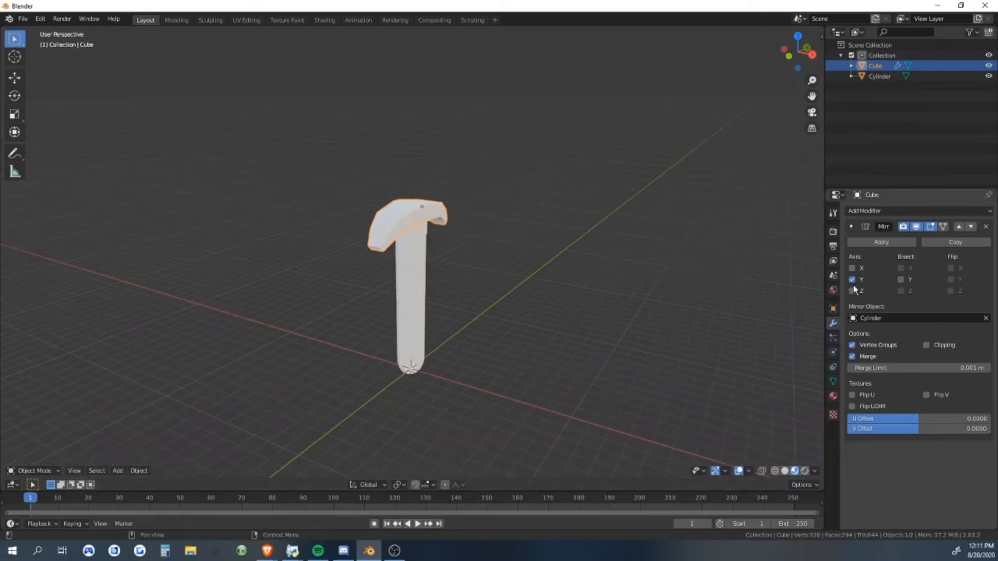
click(852, 279)
middle_drag(447, 322, 536, 323)
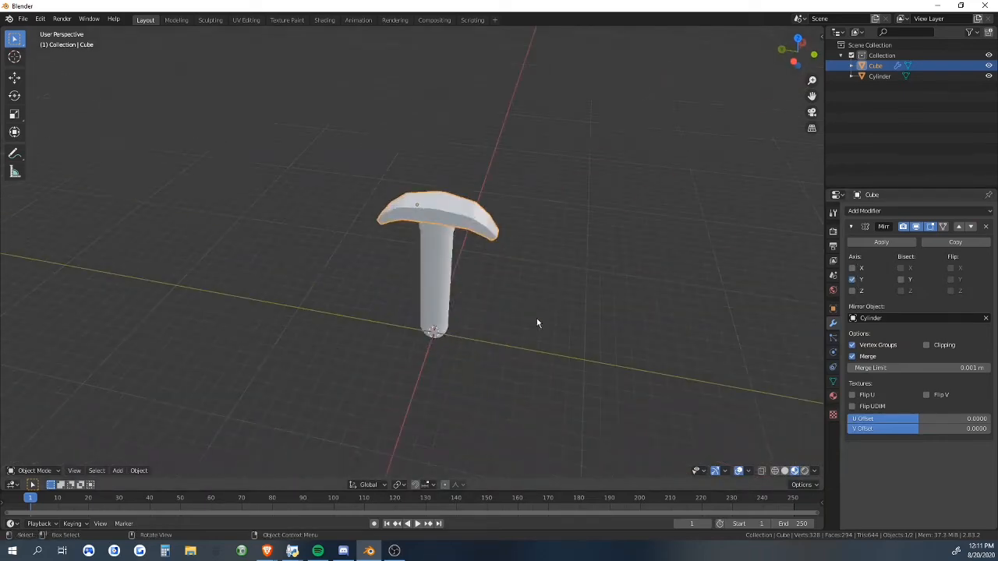
middle_drag(562, 223, 557, 244)
scroll(469, 202, up, 4)
key(s)
key(y)
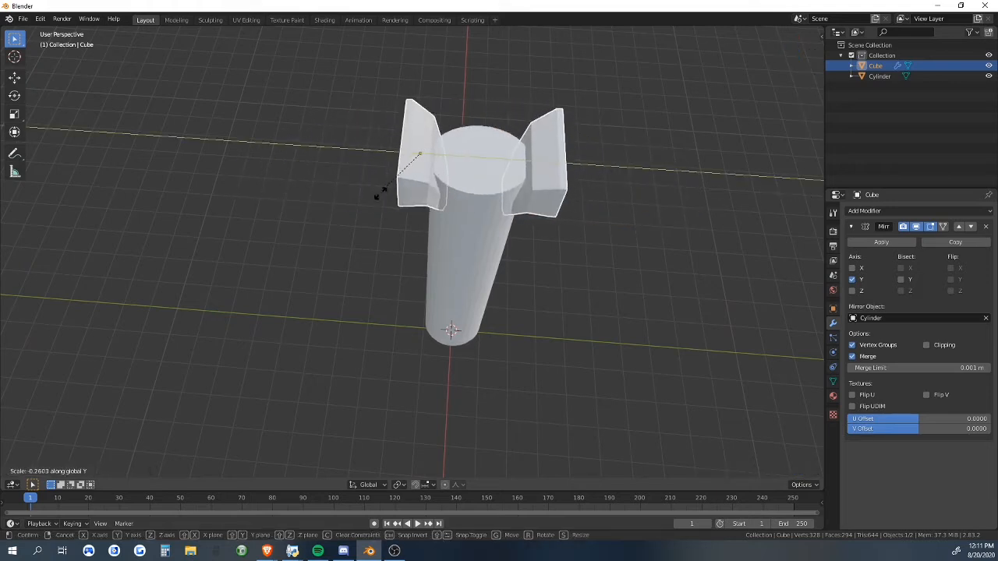
key(Escape)
- Move the mirrored guard along Y to adjust how far both halves extend from the handle
key(g)
key(y)
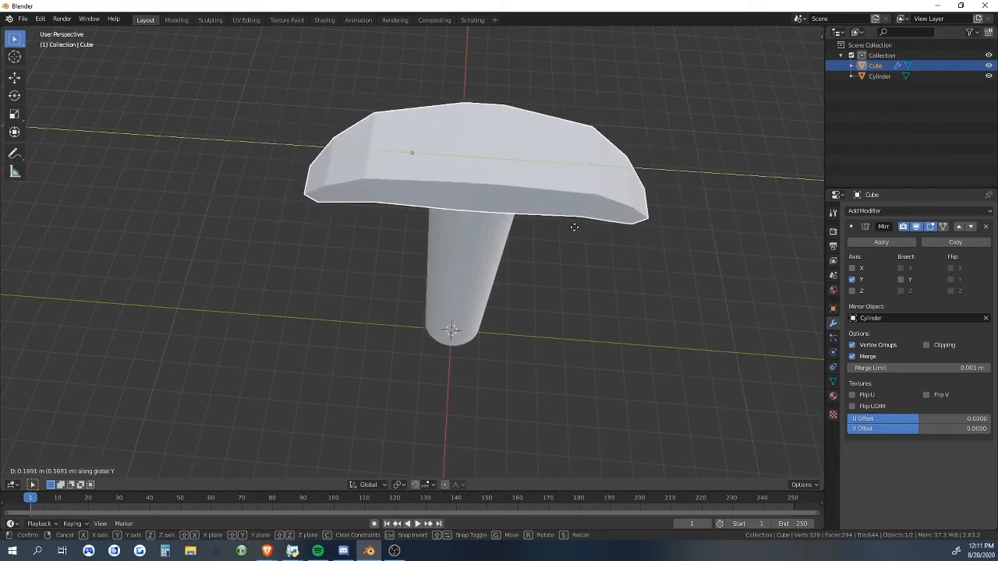
click(577, 226)
click(586, 254)
middle_drag(586, 254, 493, 218)
scroll(560, 188, down, 4)
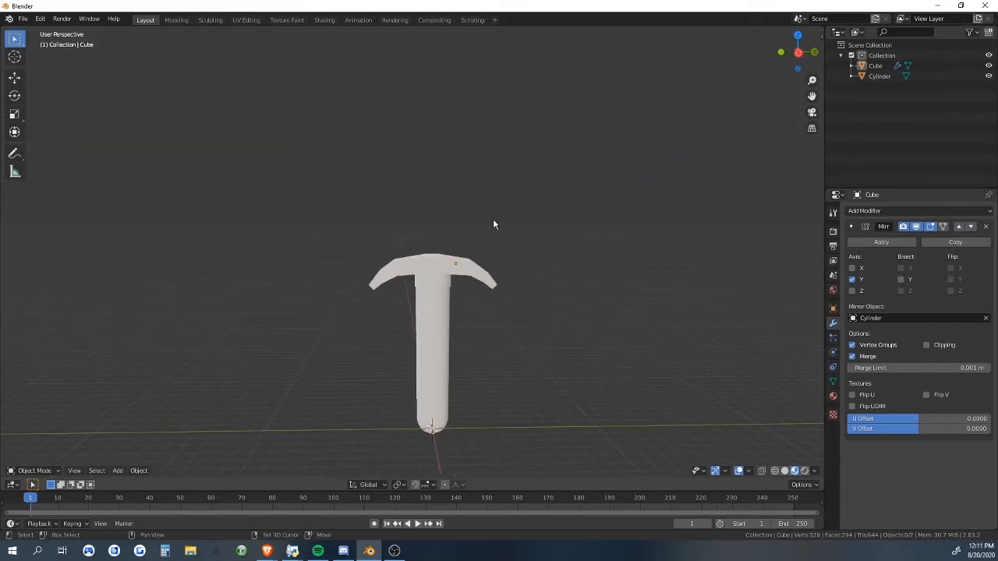
- Try applying the guard's Mirror modifier and undo it, keeping the modifier's settings expanded
click(881, 242)
key(ctrl+z)
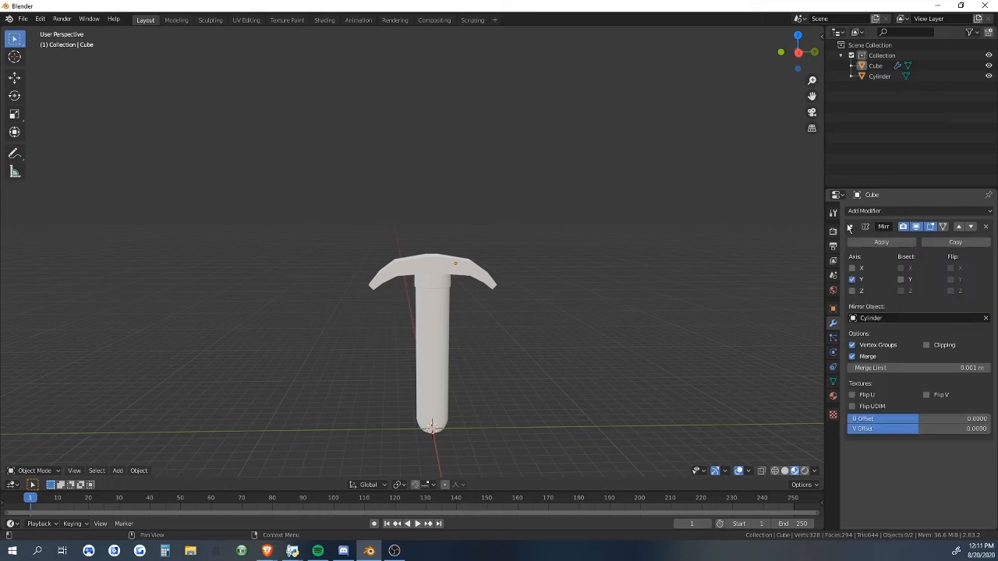
click(851, 227)
middle_drag(351, 242, 396, 231)
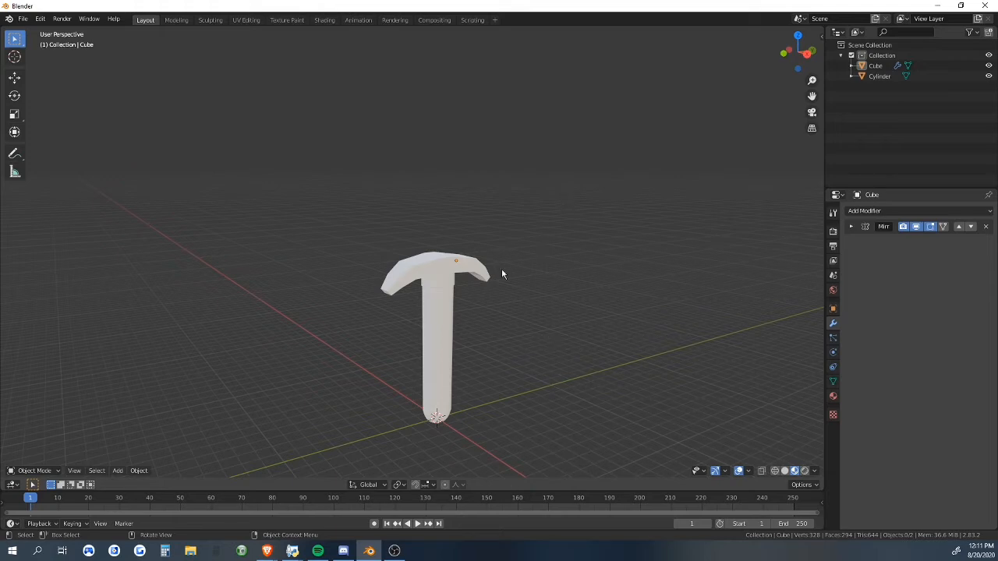
middle_drag(546, 270, 510, 261)
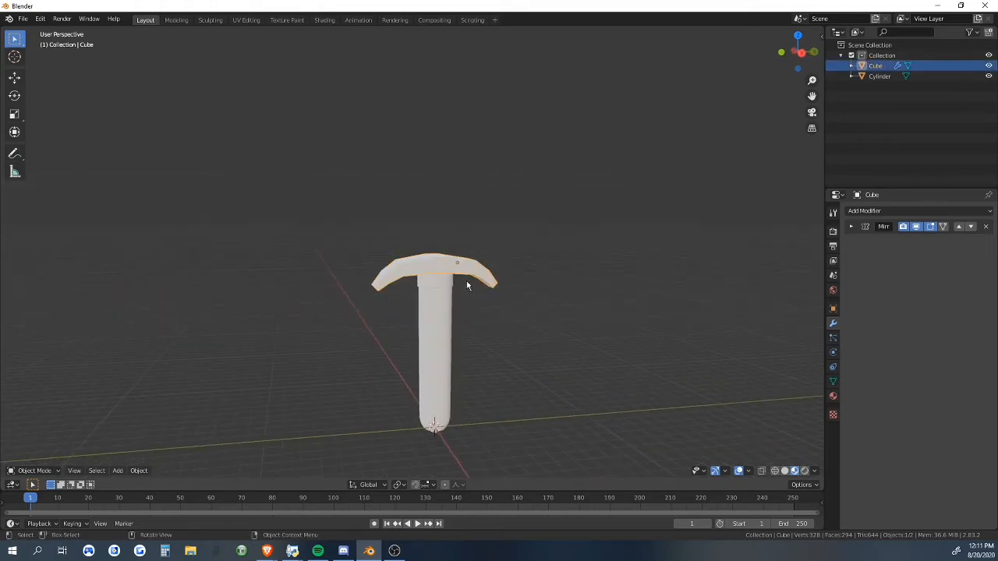
click(860, 227)
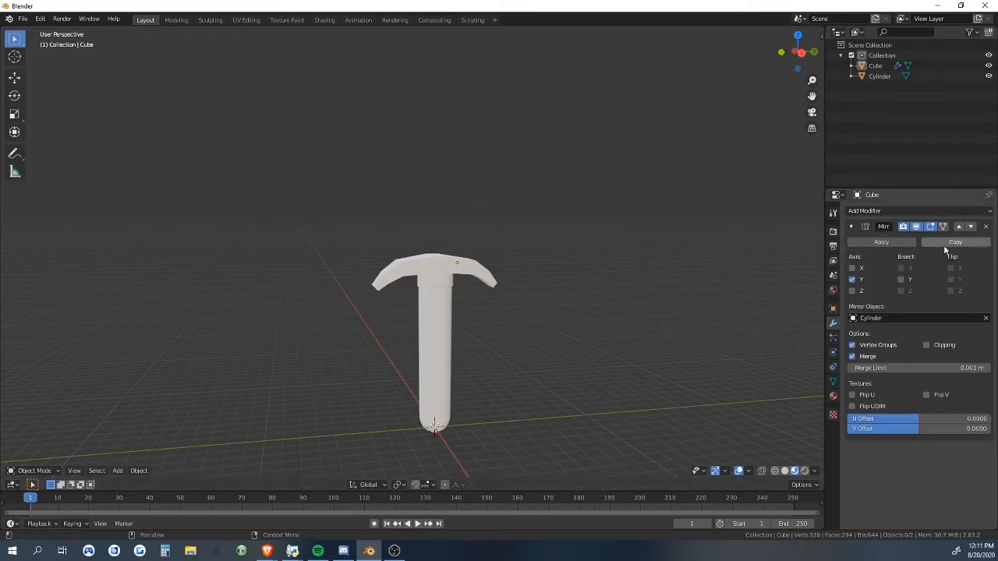
middle_drag(516, 252, 422, 250)
click(453, 262)
click(495, 245)
click(464, 241)
click(550, 264)
click(408, 350)
click(421, 329)
click(509, 362)
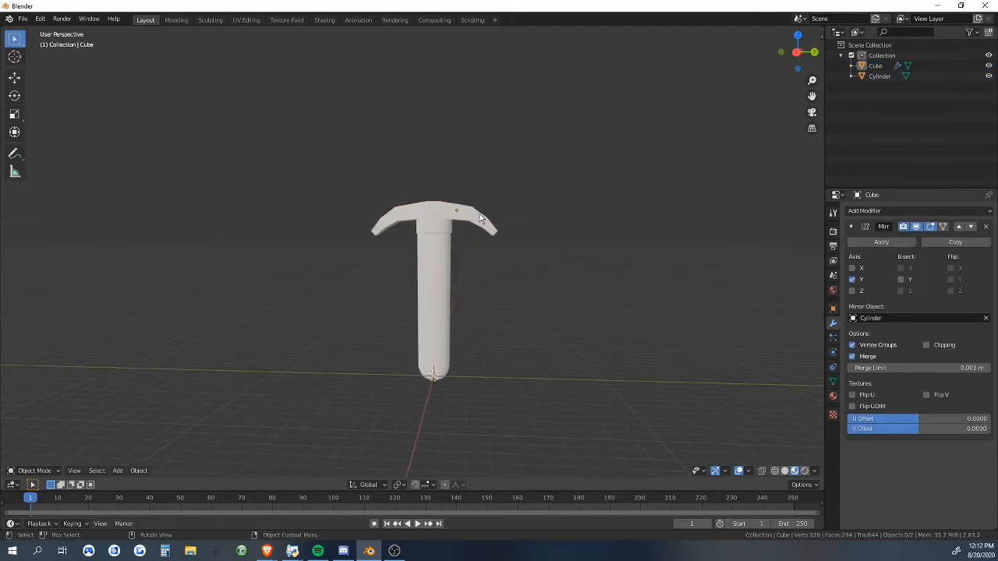
- Add a cube for the blade and raise it about 11 m along Z to sit on top of the guard
key(shift+a)
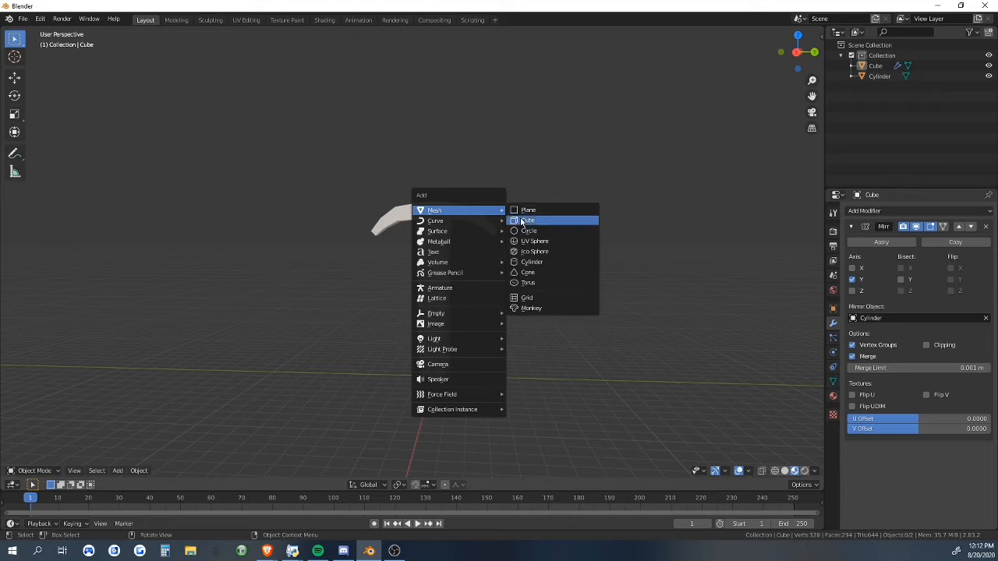
click(522, 222)
key(g)
key(z)
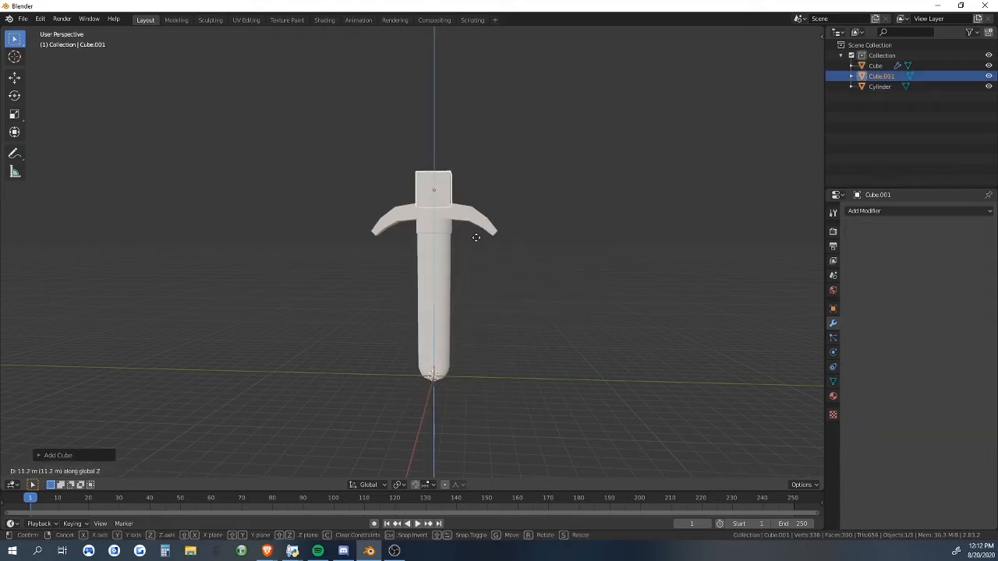
click(475, 237)
- Scale the blade cube down along the X axis into a thin slab and deselect it
middle_drag(478, 236, 519, 236)
key(s)
key(x)
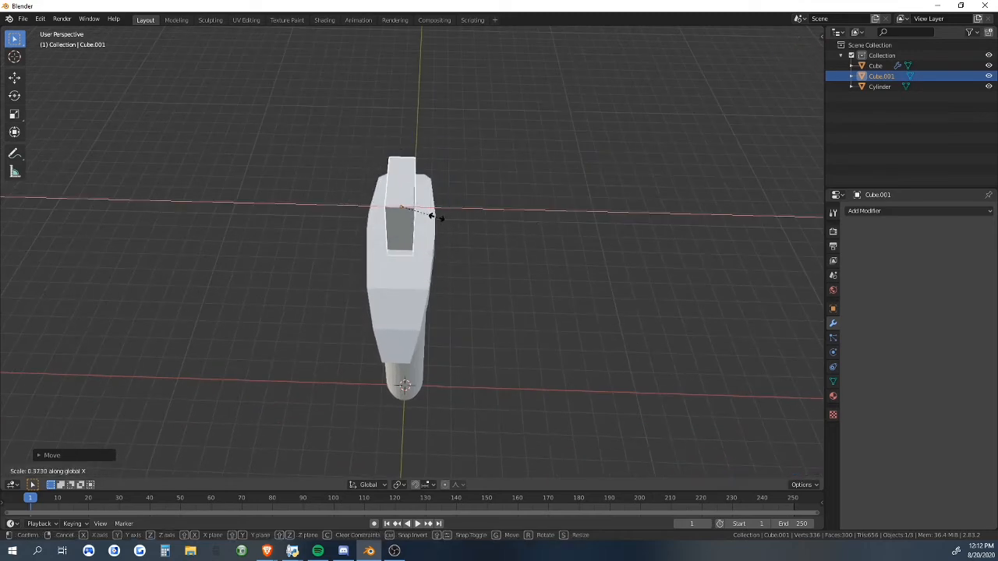
click(426, 216)
middle_drag(425, 217, 486, 235)
click(481, 234)
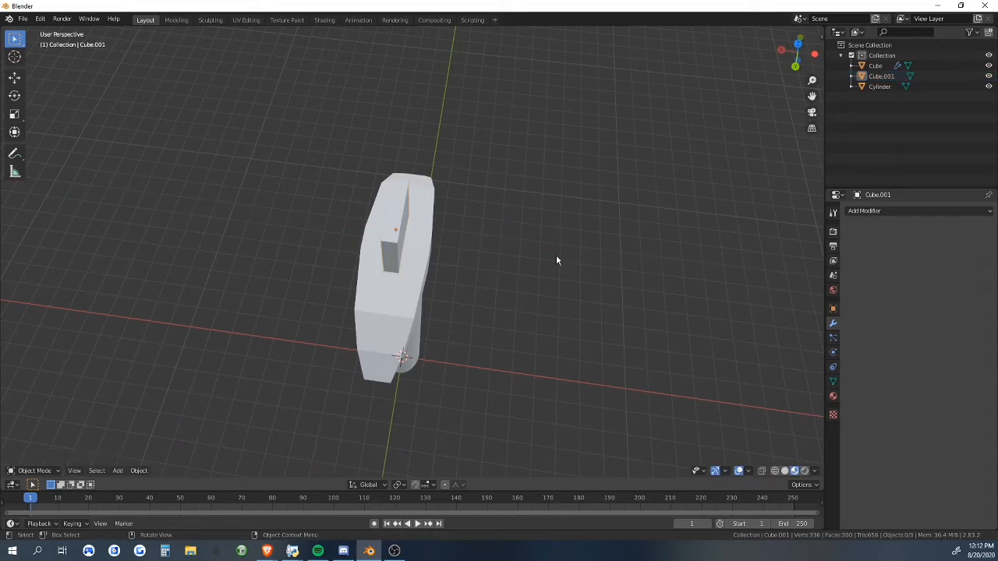
- Select the blade slab and enter Edit Mode on it
middle_drag(556, 254, 359, 285)
click(421, 266)
key(Tab)
- Try extruding the blade's two narrow side faces and scaling them outward along the Y axis
click(434, 275)
middle_drag(475, 274, 372, 280)
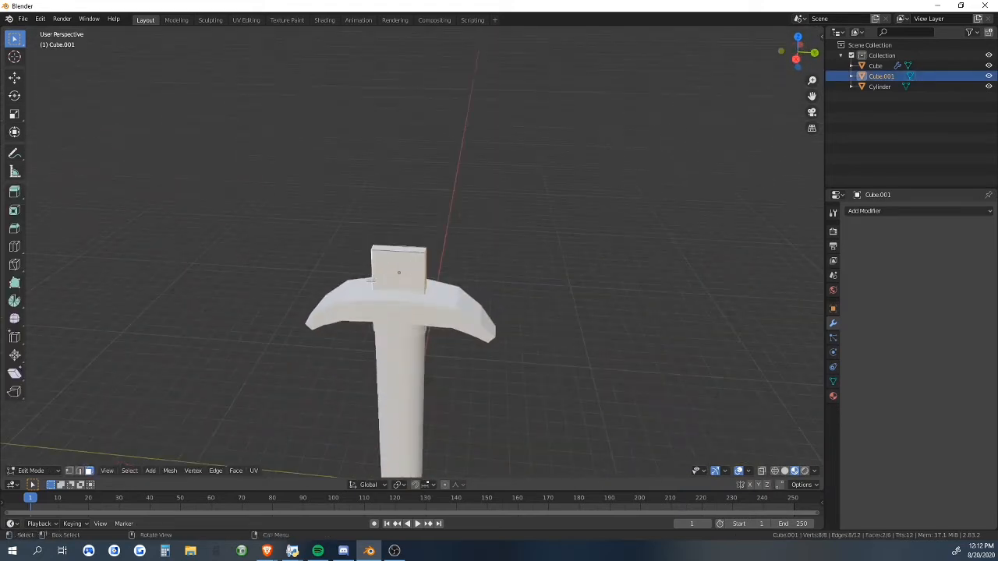
key(s)
right_click(487, 285)
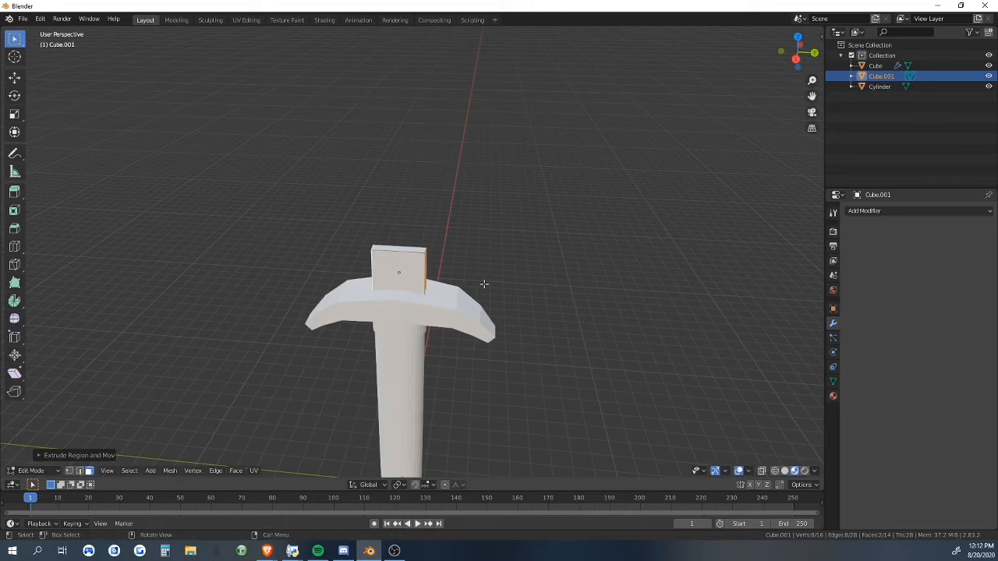
key(s)
key(y)
click(517, 288)
middle_drag(517, 288, 451, 287)
- Try flattening the extruded side faces to 0 along the X axis, and undo the edge extrusion
key(s)
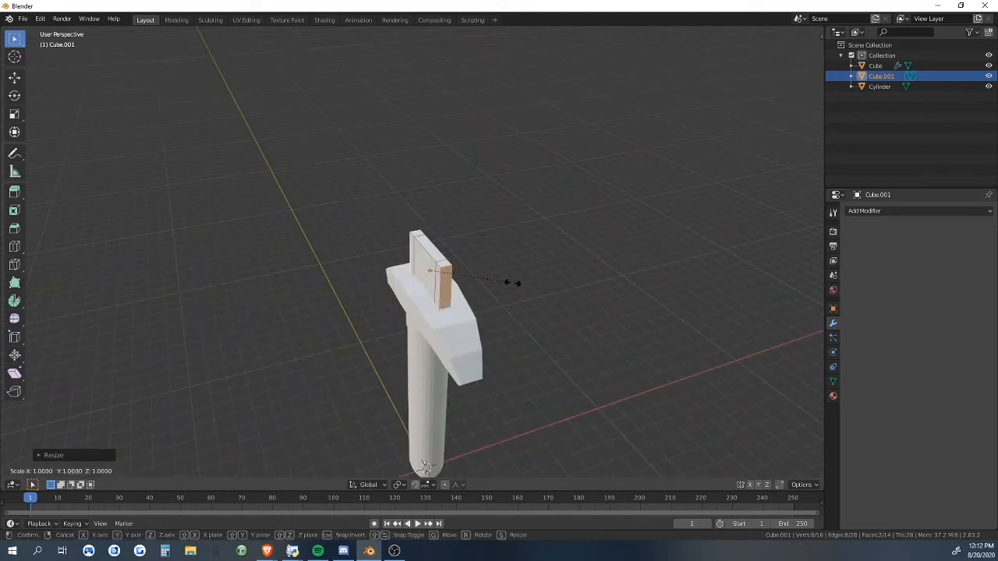
key(x)
key(0)
key(Return)
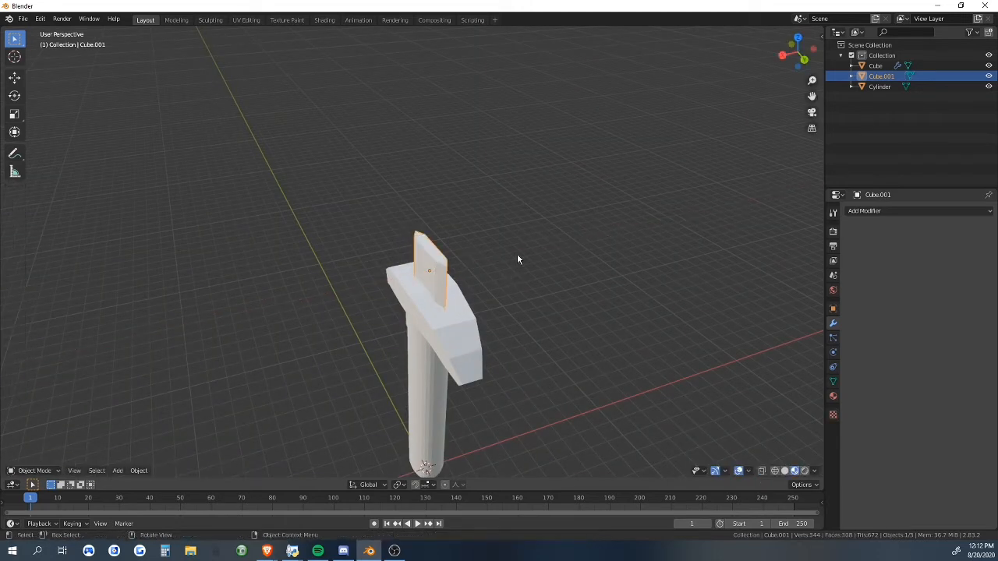
mouse_move(517, 253)
middle_down()
mouse_move(537, 275)
mouse_move(415, 248)
mouse_move(552, 208)
mouse_move(524, 240)
middle_up()
key(ctrl+z)
key(ctrl+z)
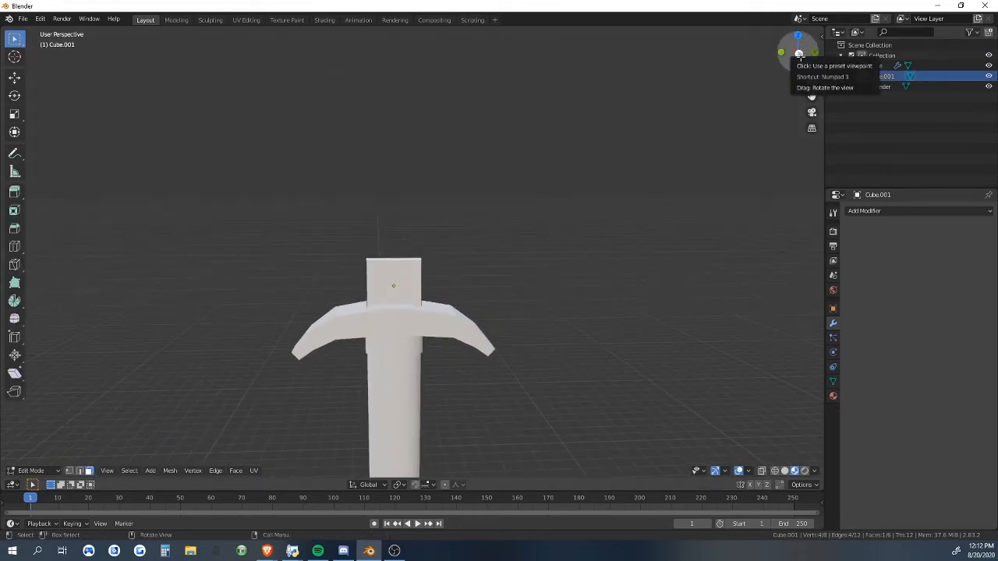
- In the right orthographic view, raise the blade's top face along Z to stretch the slab into a long blade
click(799, 55)
middle_drag(713, 127, 553, 209)
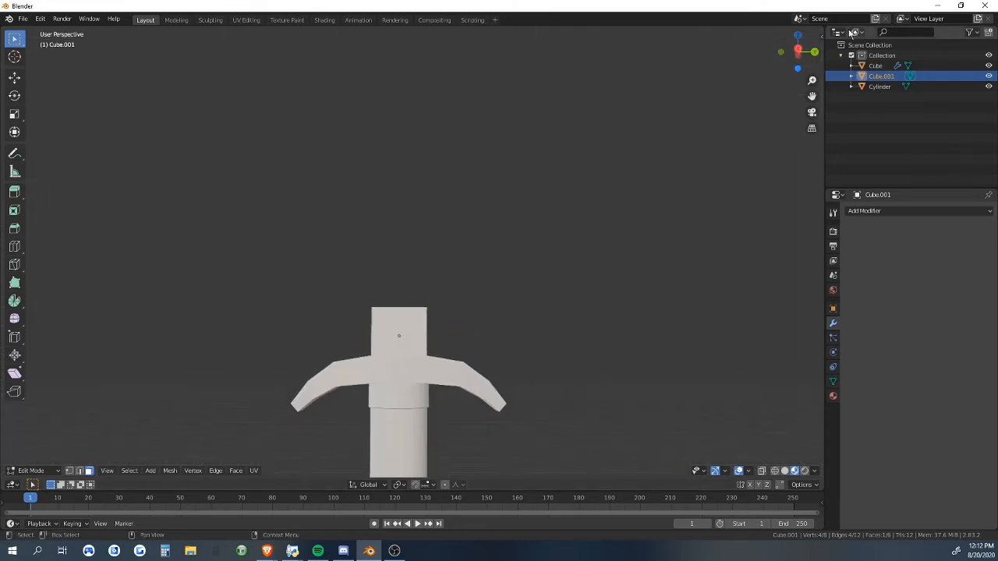
shift+middle_drag(464, 239, 472, 196)
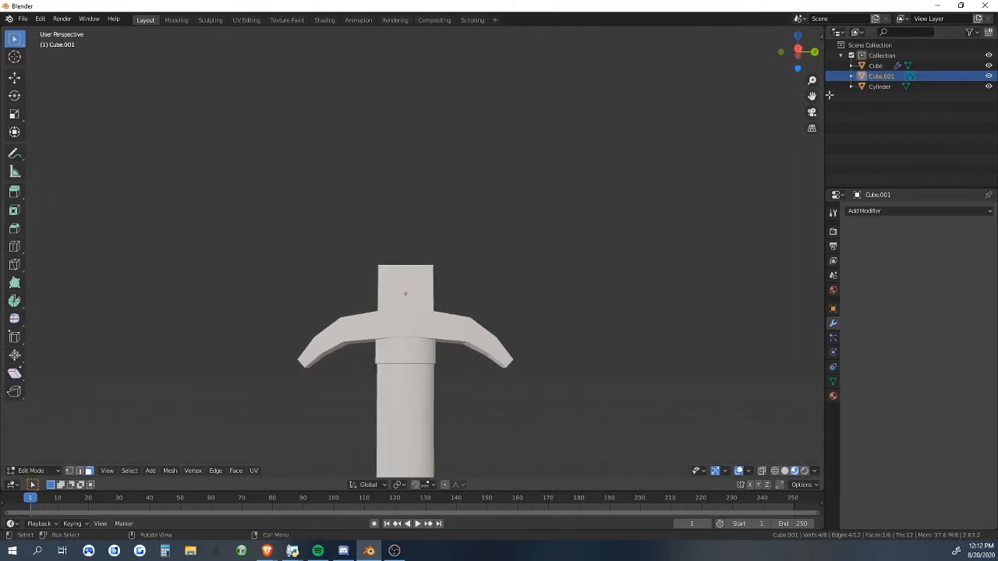
click(799, 49)
scroll(456, 234, down, 3)
key(g)
key(z)
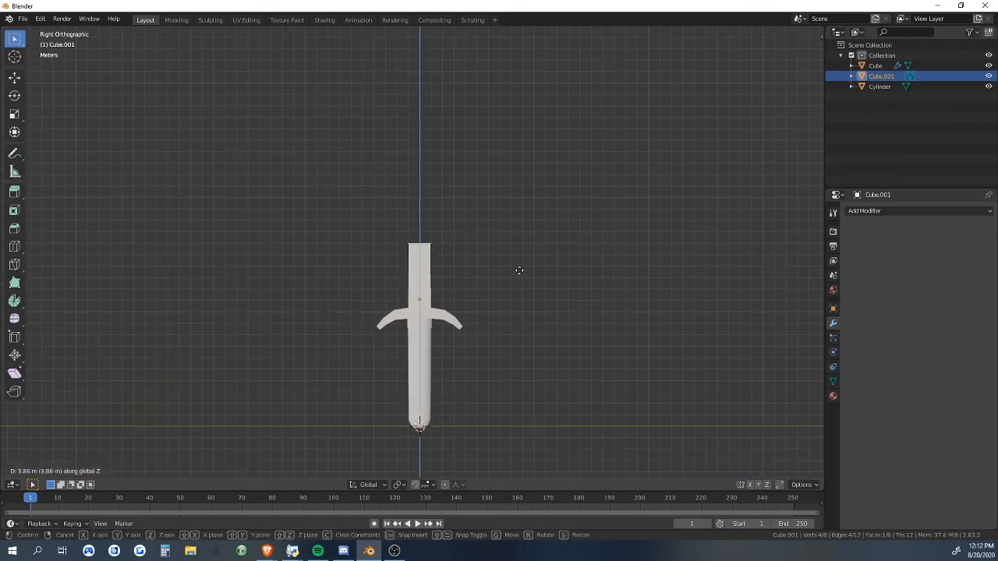
click(516, 234)
scroll(515, 261, down, 3)
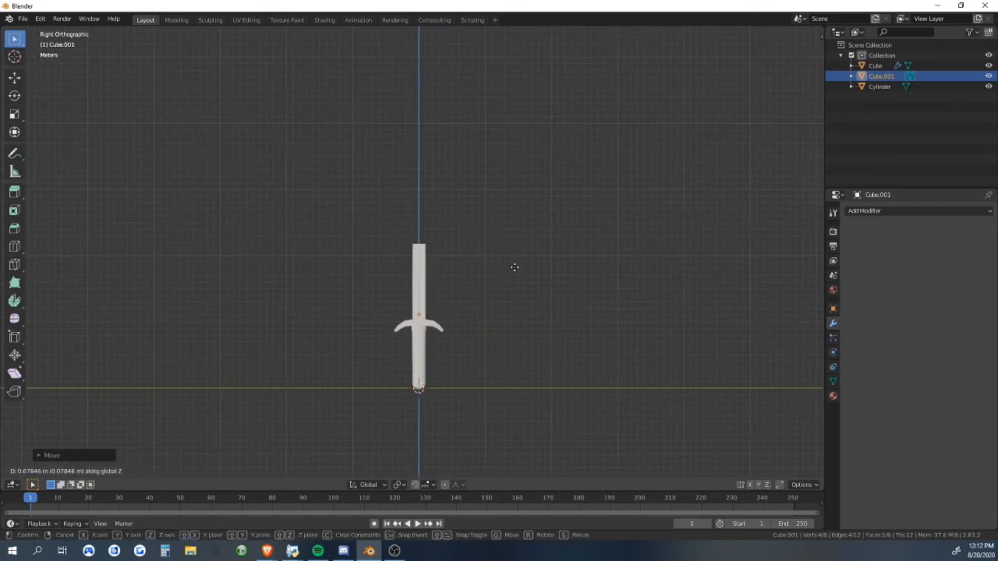
click(503, 185)
- Check the blade's length against the handle and raise its top face a little further along Z
shift+middle_drag(473, 264, 480, 290)
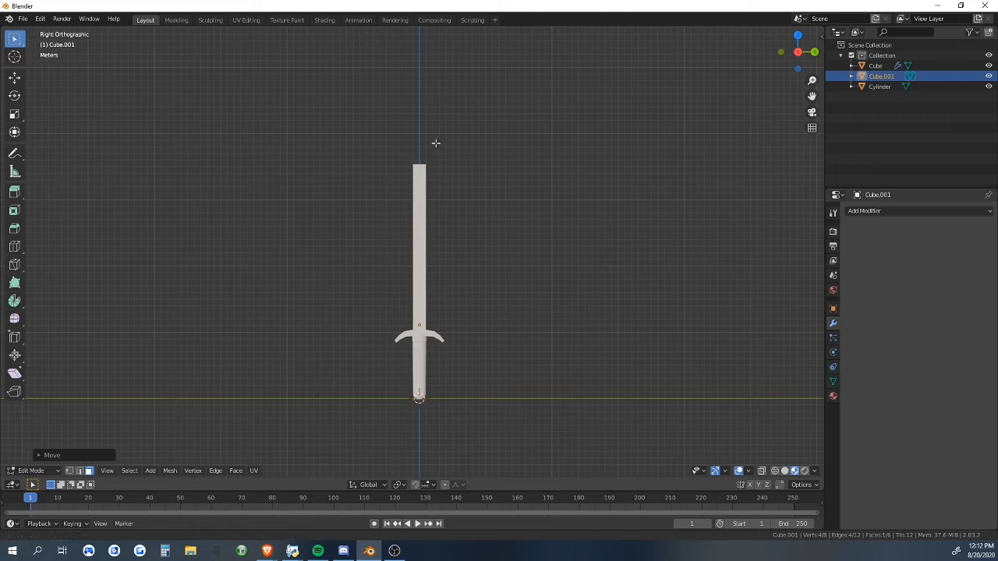
shift+middle_drag(436, 143, 446, 213)
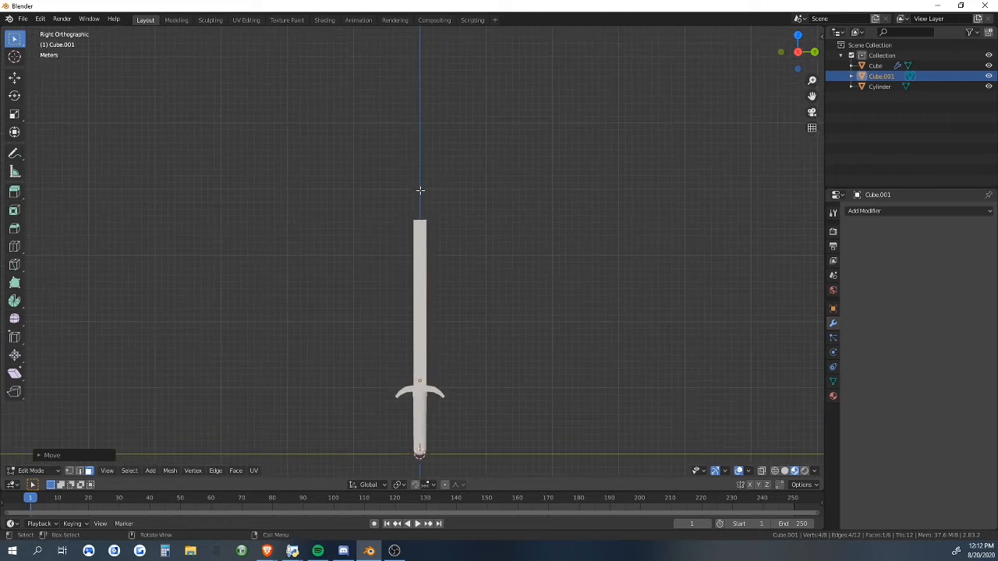
shift+middle_drag(469, 313, 441, 212)
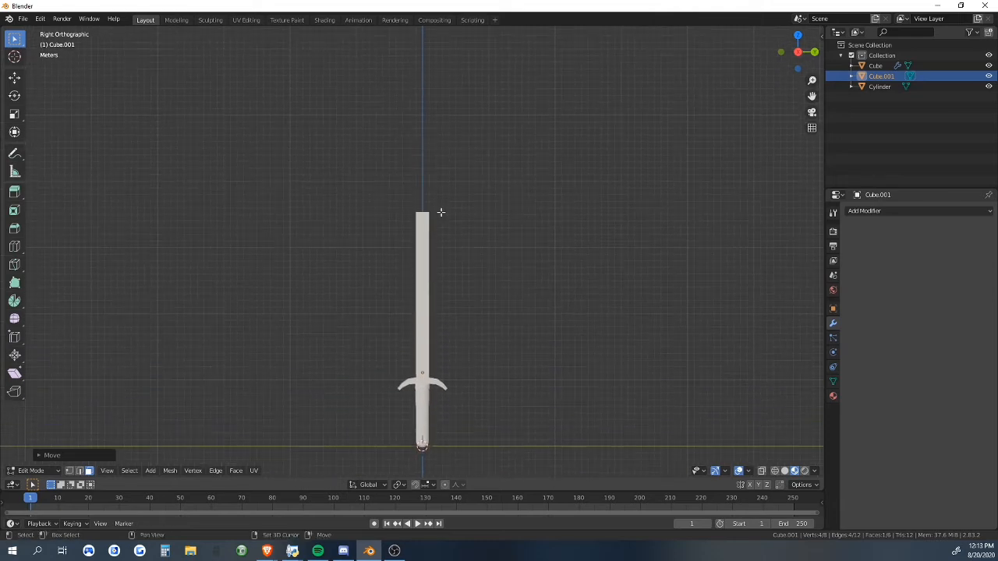
shift+middle_drag(462, 300, 450, 167)
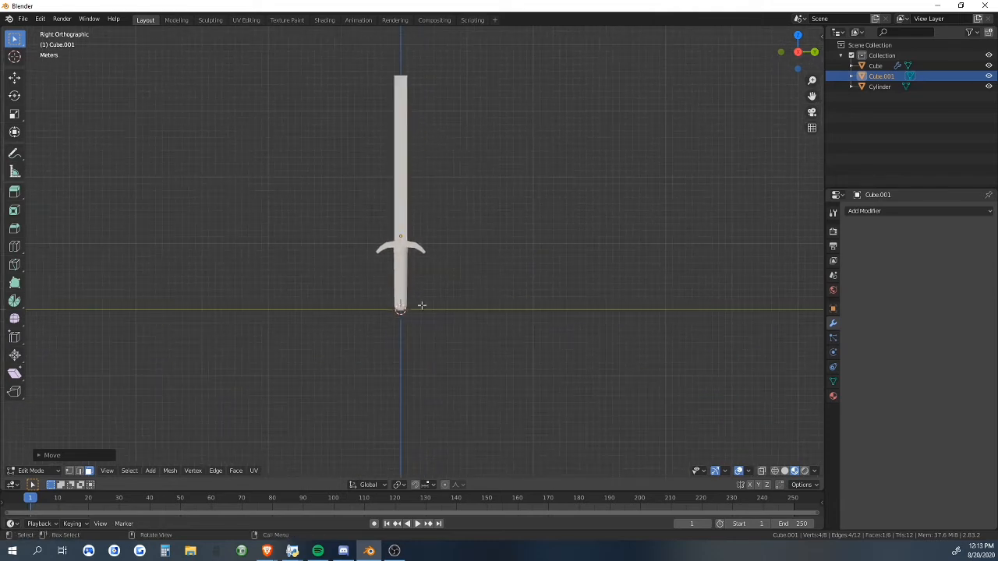
shift+middle_drag(434, 121, 439, 236)
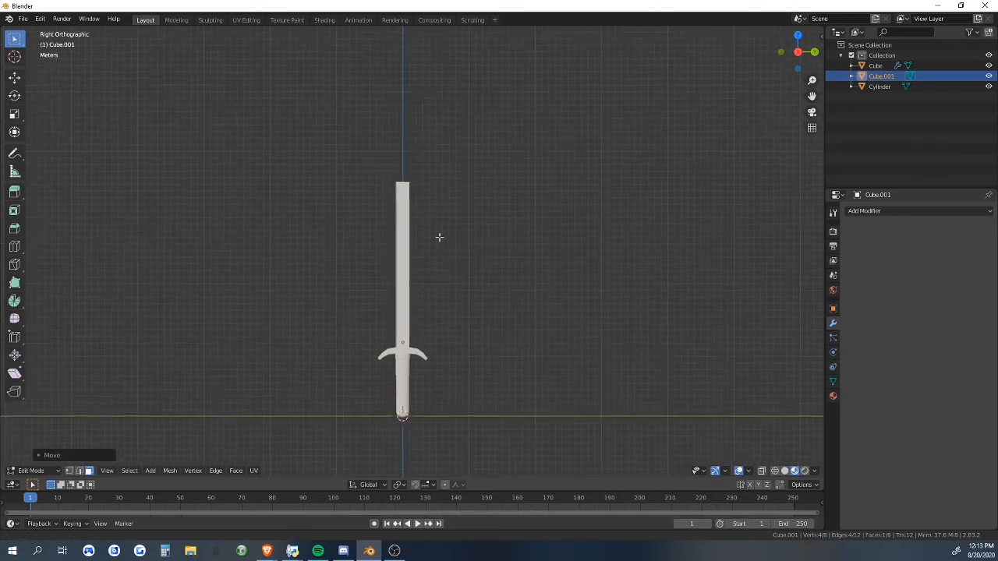
key(g)
key(z)
click(438, 252)
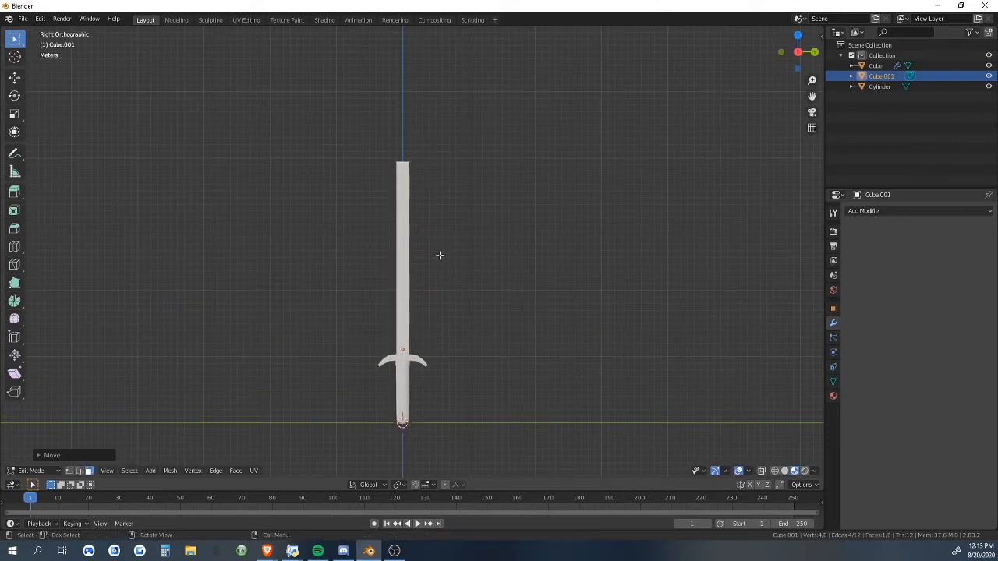
- Extrude the blade's top face upward five times in short segments to form the tip section
key(e)
click(438, 239)
key(e)
click(437, 229)
key(e)
click(435, 219)
key(e)
click(428, 210)
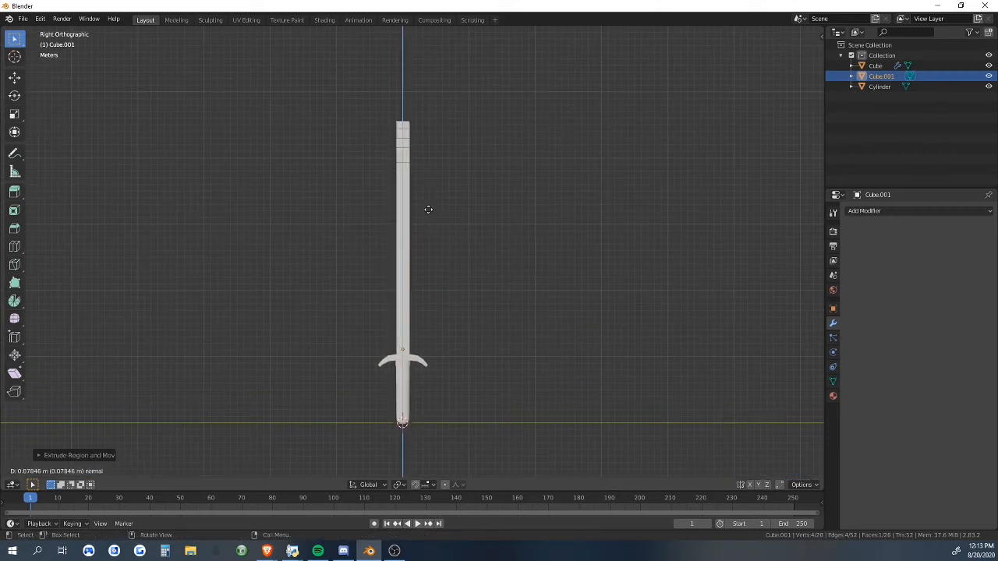
key(e)
click(424, 202)
- Scale the blade's top face to about 0.11 using sharp proportional editing with a size of about 11.92 to taper the tip
middle_drag(443, 223, 479, 238)
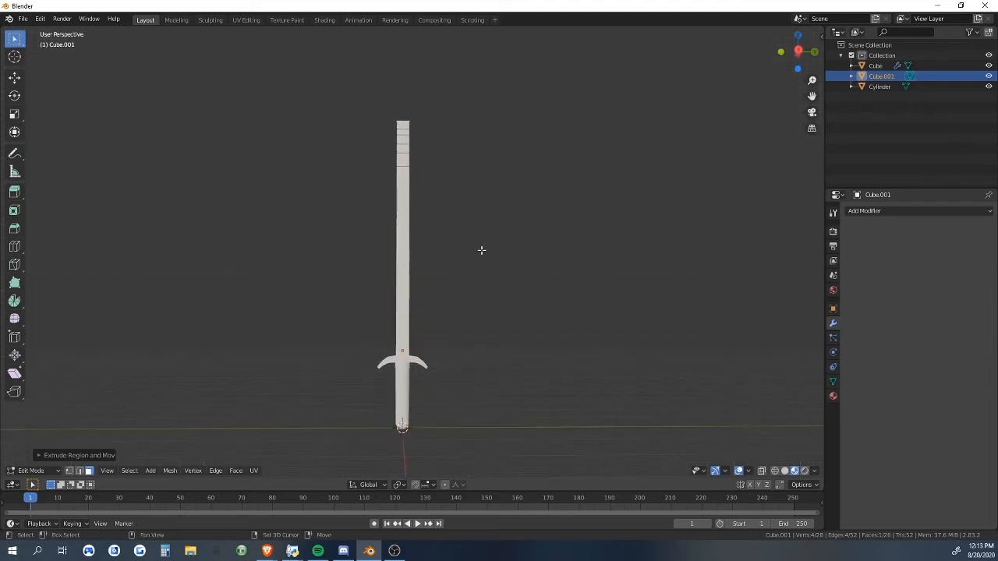
click(797, 51)
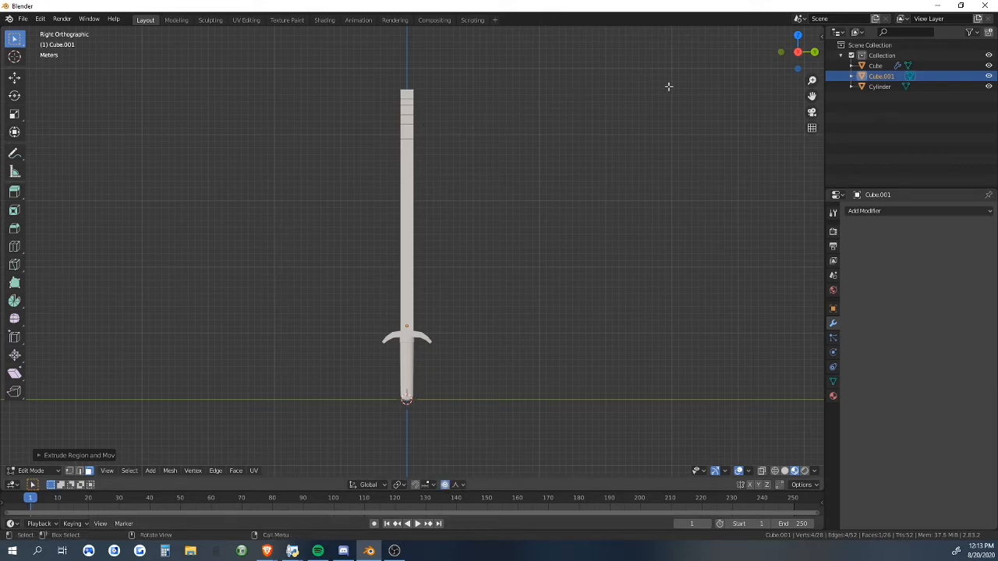
key(s)
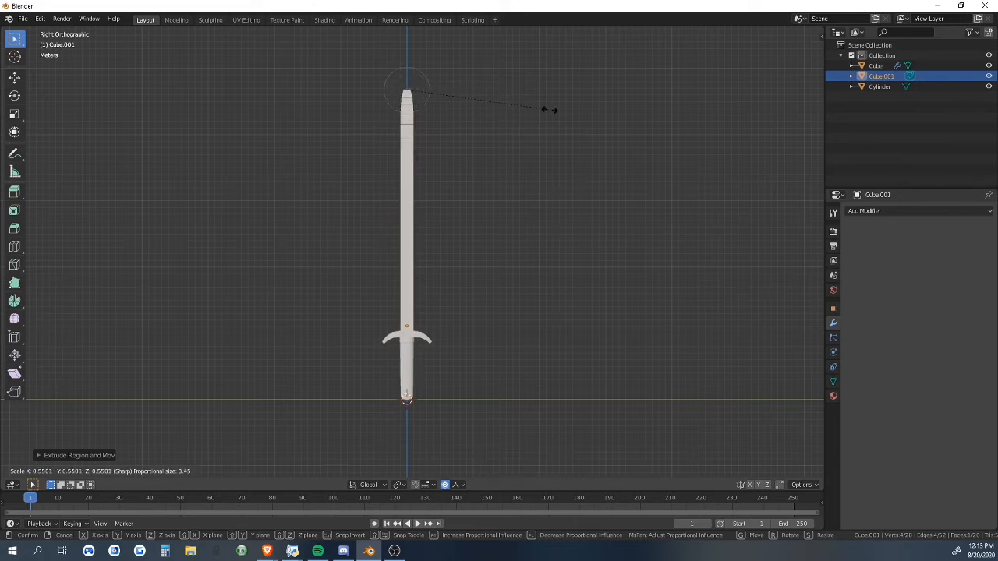
scroll(474, 94, down, 5)
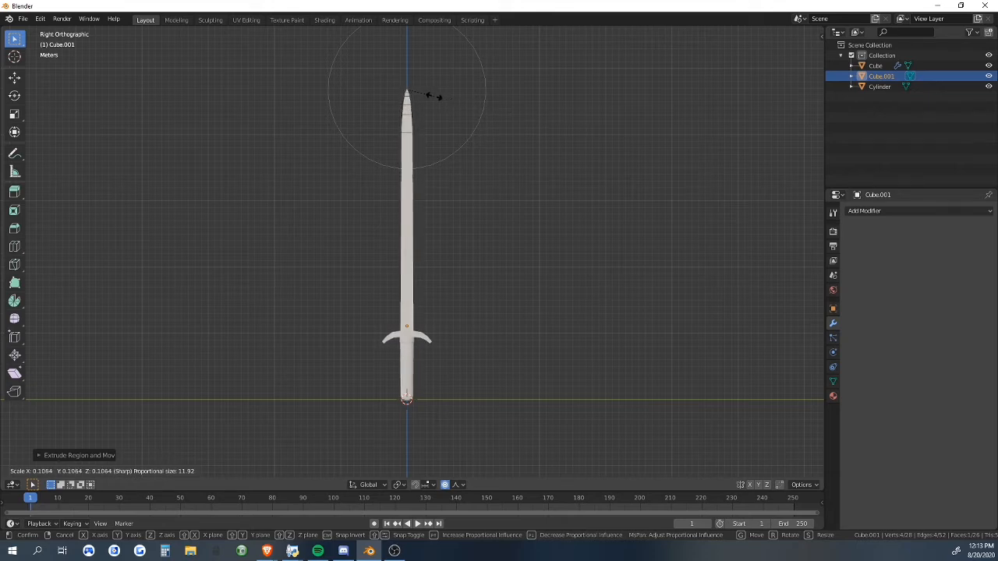
click(435, 96)
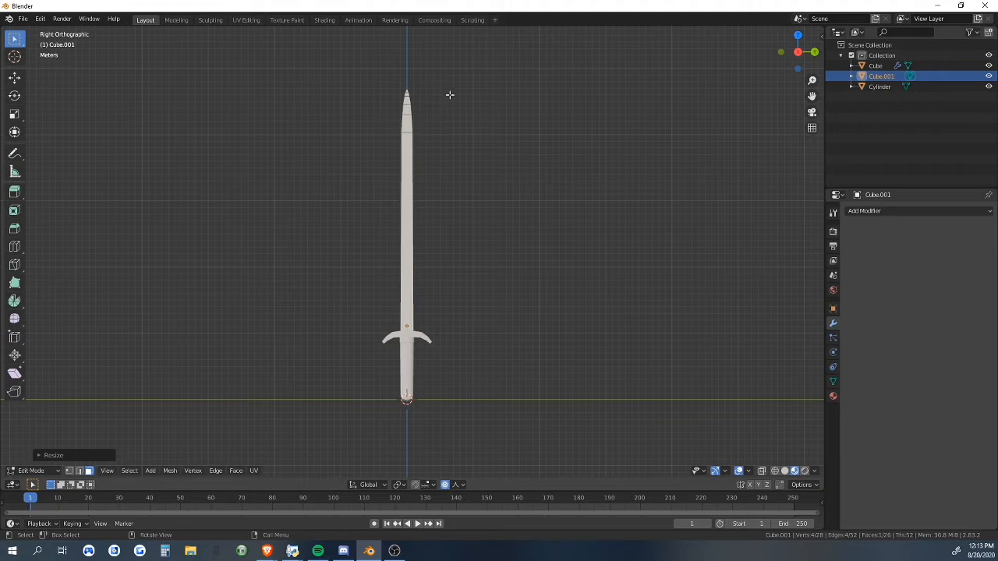
- Collapse the small face at the blade's tip into a single point
middle_drag(450, 95, 436, 312)
scroll(456, 187, up, 4)
scroll(428, 320, up, 2)
key(Tab)
key(Tab)
shift+middle_drag(393, 376, 484, 154)
key(x)
click(513, 177)
middle_drag(508, 212, 483, 234)
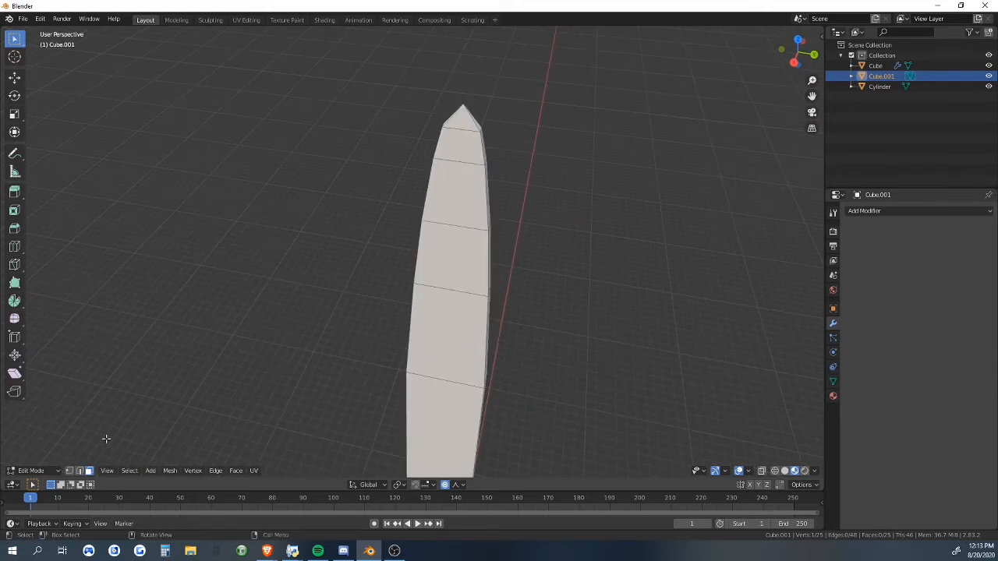
- In vertex selection mode with proportional editing off, raise the tip vertex about 0.52 m along Z to sharpen the point
click(69, 470)
middle_drag(369, 317, 405, 190)
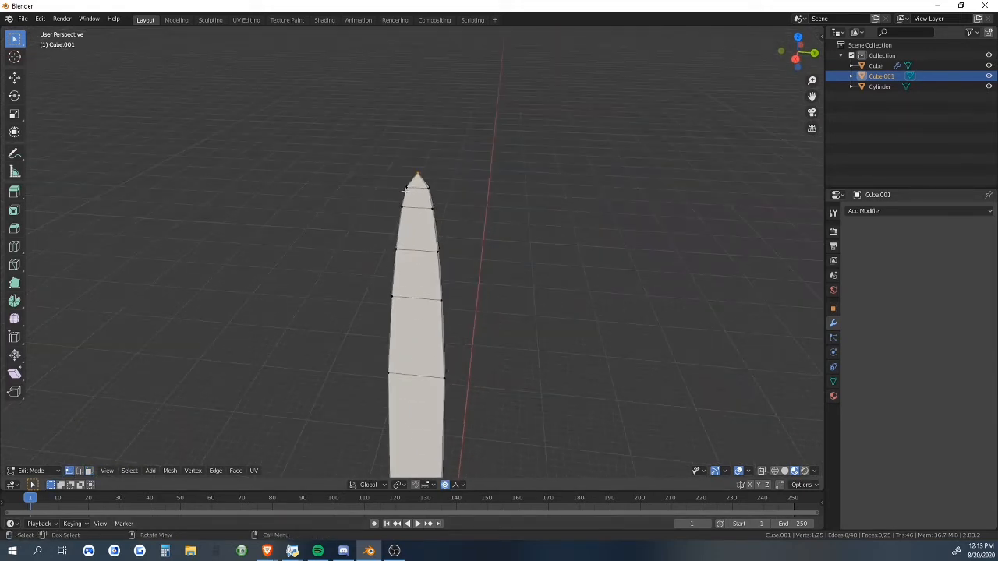
key(g)
key(z)
right_click(526, 270)
key(g)
key(z)
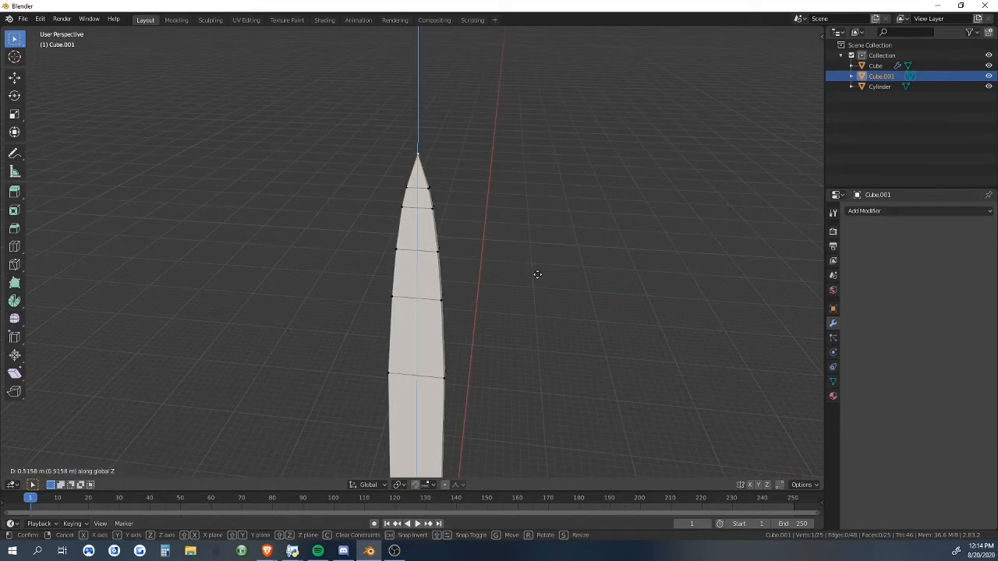
click(538, 274)
- Return to Object Mode and scale the whole blade along the Z axis to adjust its length
key(Tab)
middle_drag(576, 291, 481, 335)
click(401, 341)
key(s)
key(z)
click(484, 314)
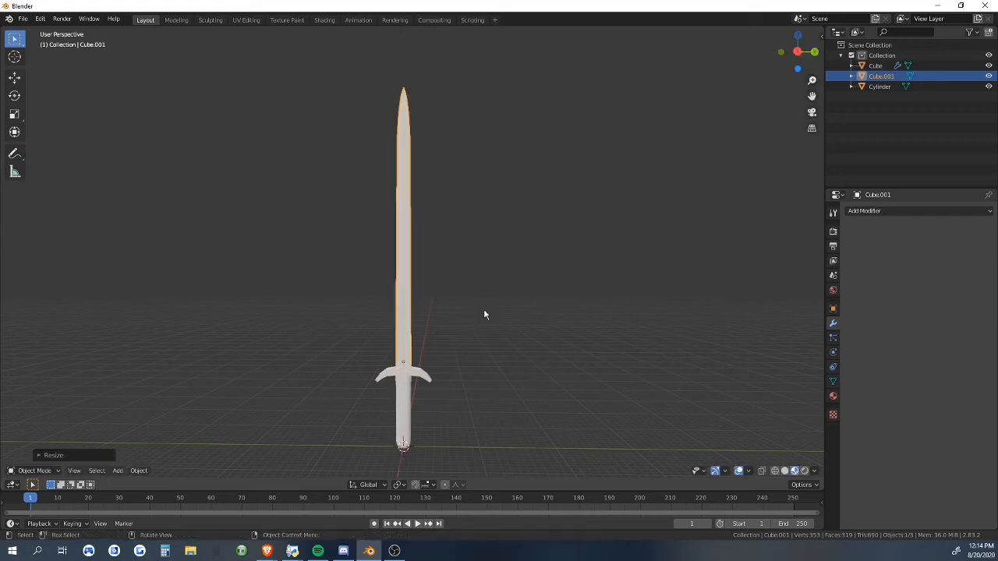
- Examine the sword's proportions from several angles, comparing the blade with the guard and handle
click(507, 308)
mouse_move(518, 305)
middle_down()
mouse_move(517, 277)
mouse_move(522, 303)
middle_up()
click(407, 310)
middle_drag(421, 314, 481, 329)
click(481, 329)
middle_drag(484, 329, 416, 336)
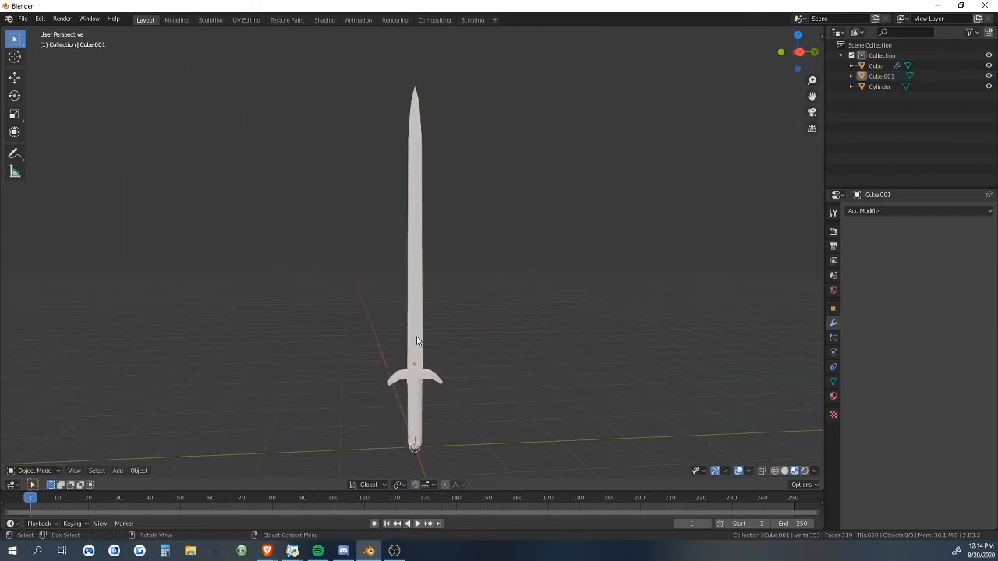
click(417, 336)
click(506, 331)
middle_drag(506, 332, 417, 302)
click(400, 341)
click(496, 361)
click(419, 312)
click(479, 332)
- Widen the blade slightly along the Y axis, nudge it along Z against the guard and deselect it
click(416, 301)
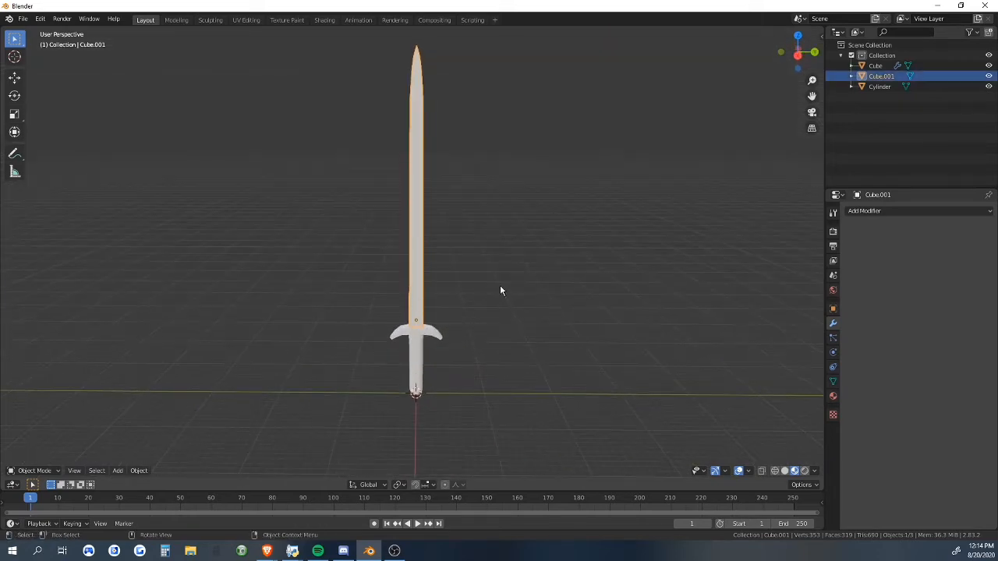
key(s)
key(y)
click(508, 266)
key(g)
key(z)
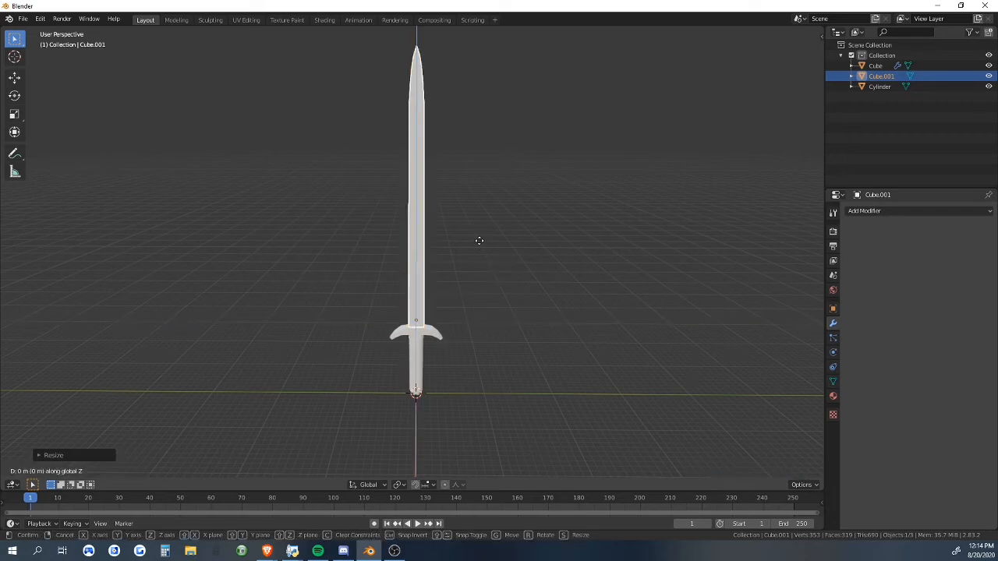
click(476, 243)
click(532, 283)
- Enter Edit Mode on the blade, switch to face selection and select a long face of the blade
middle_drag(574, 283, 521, 310)
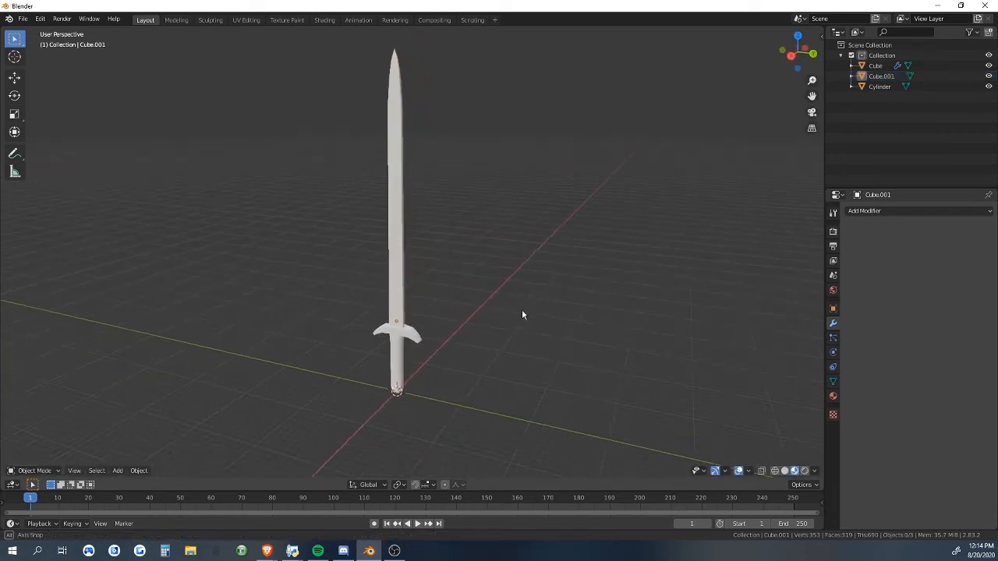
middle_drag(405, 287, 354, 271)
click(377, 267)
key(Tab)
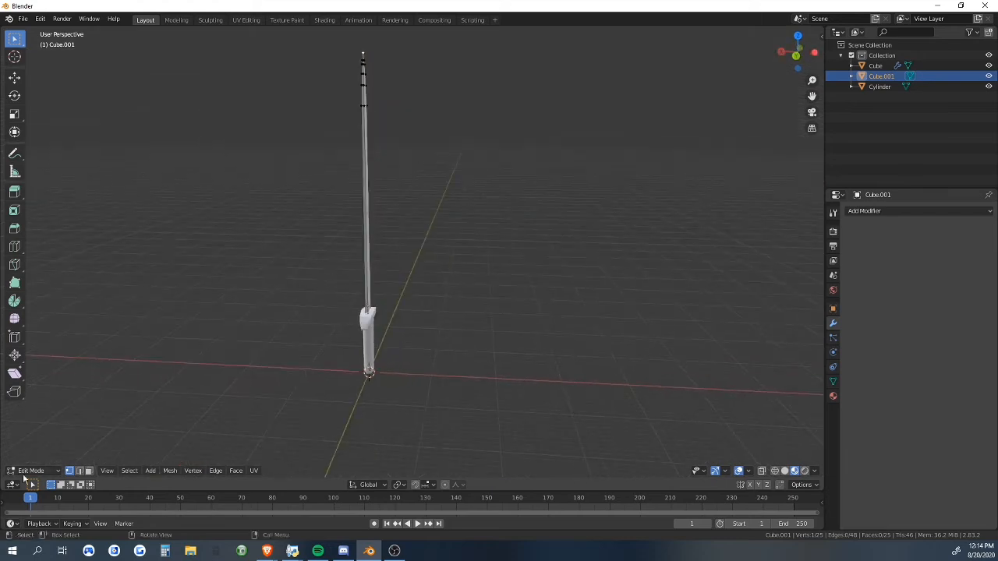
middle_drag(423, 293, 526, 320)
middle_drag(190, 393, 463, 339)
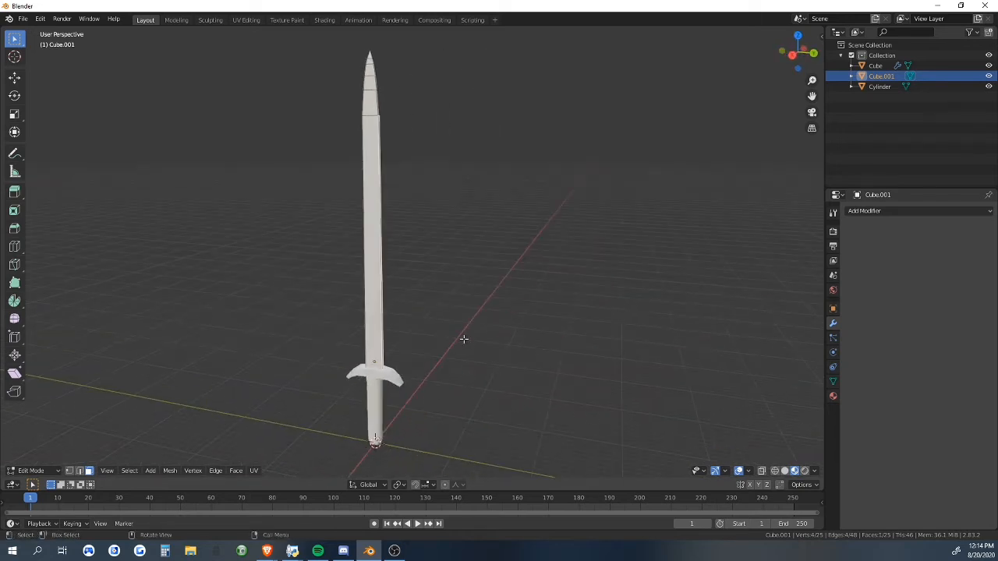
middle_drag(396, 56, 397, 242)
shift+click(396, 264)
shift+click(394, 242)
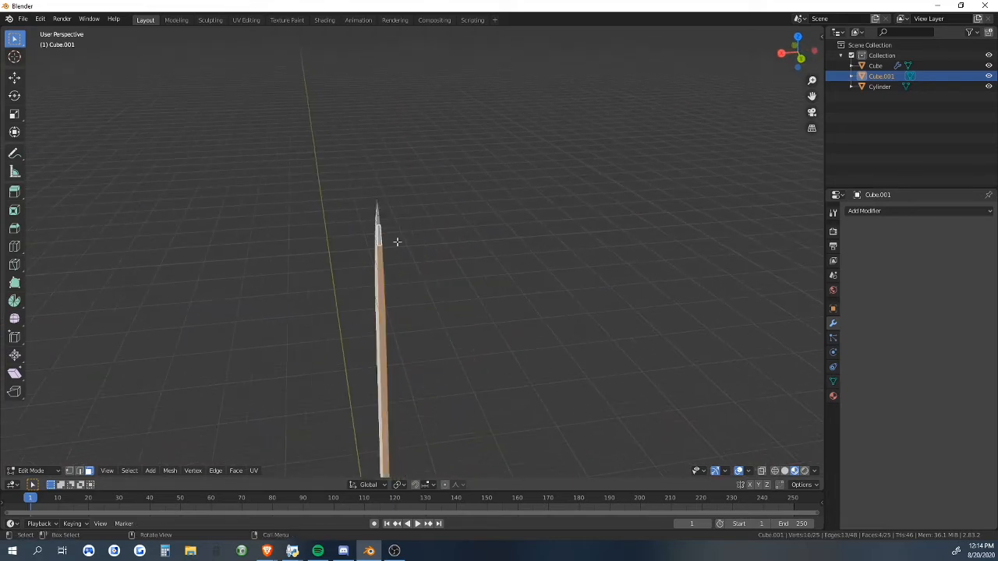
click(442, 240)
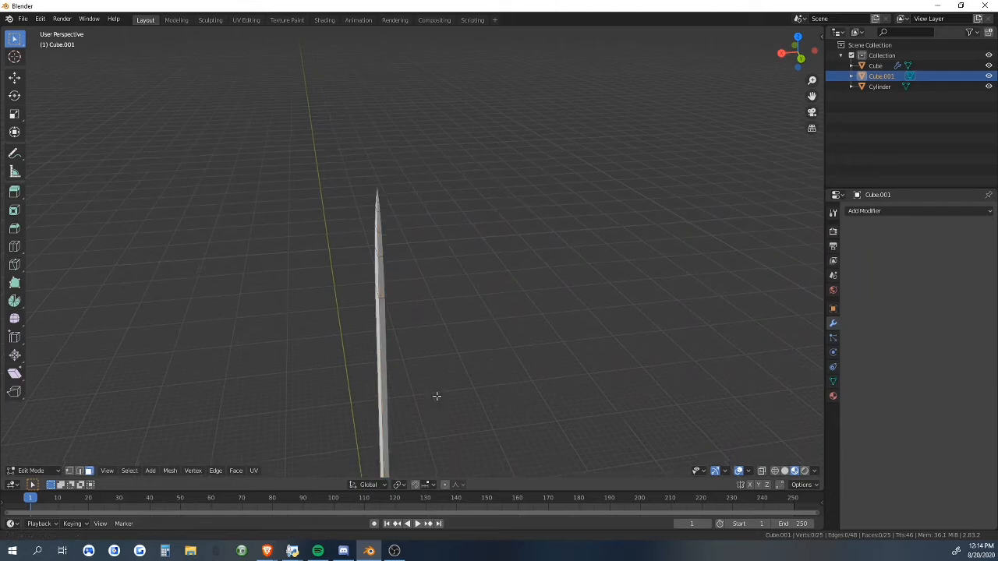
- Select the blade's narrow edge faces as one continuous strip up one side, over the tip and down the other side
middle_drag(437, 396, 389, 301)
click(386, 223)
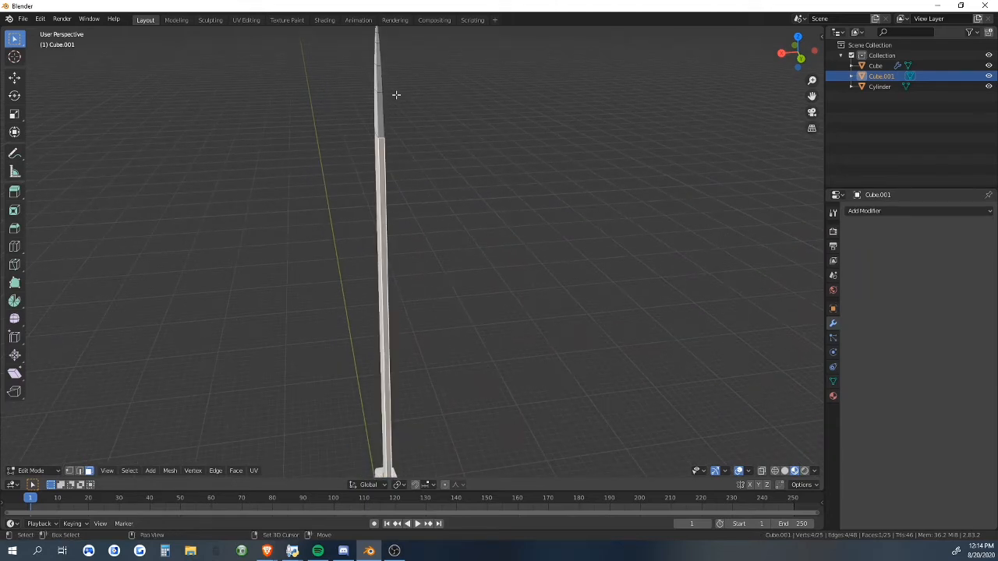
middle_drag(396, 94, 405, 247)
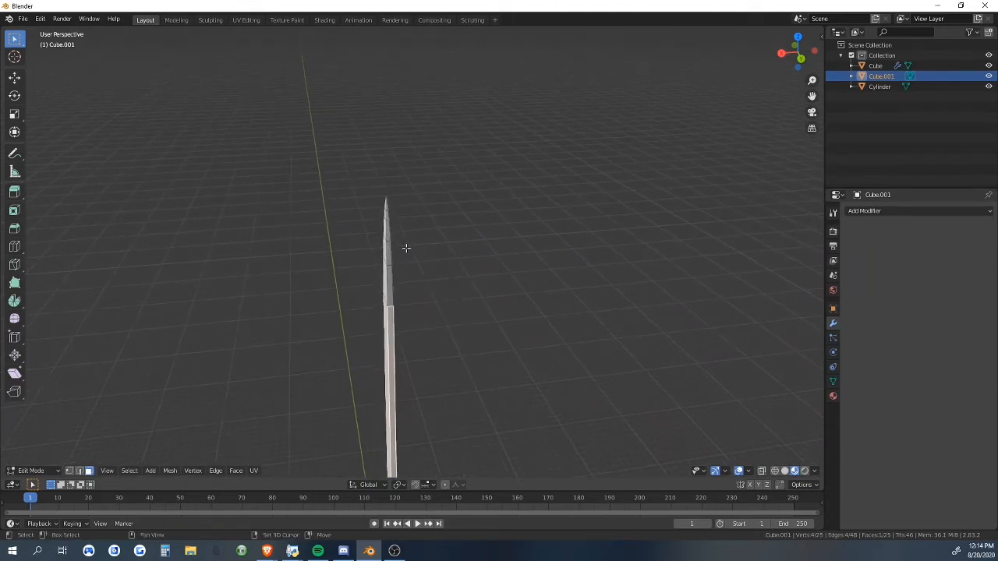
ctrl+click(385, 205)
middle_drag(386, 201, 492, 170)
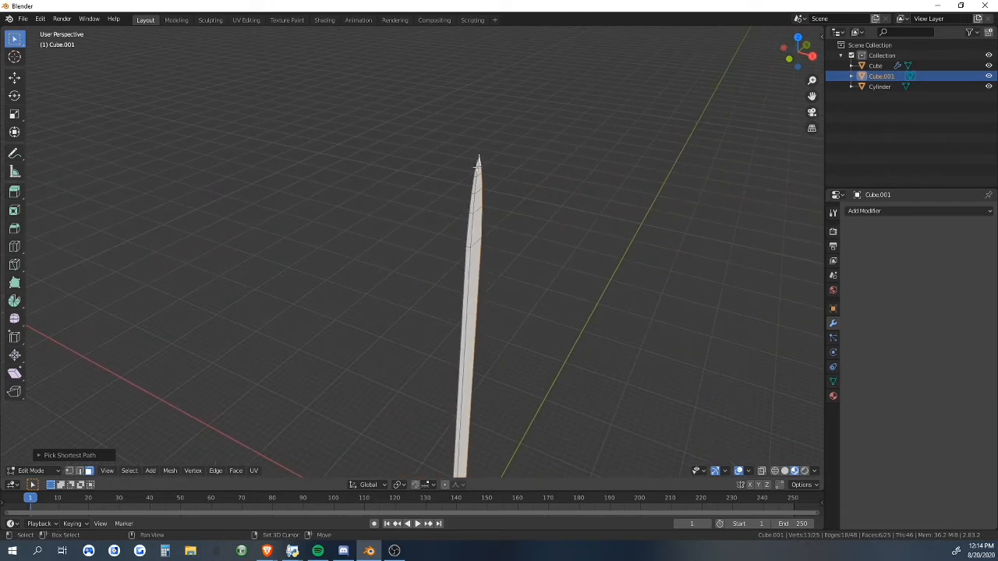
shift+click(478, 162)
middle_drag(480, 268, 462, 259)
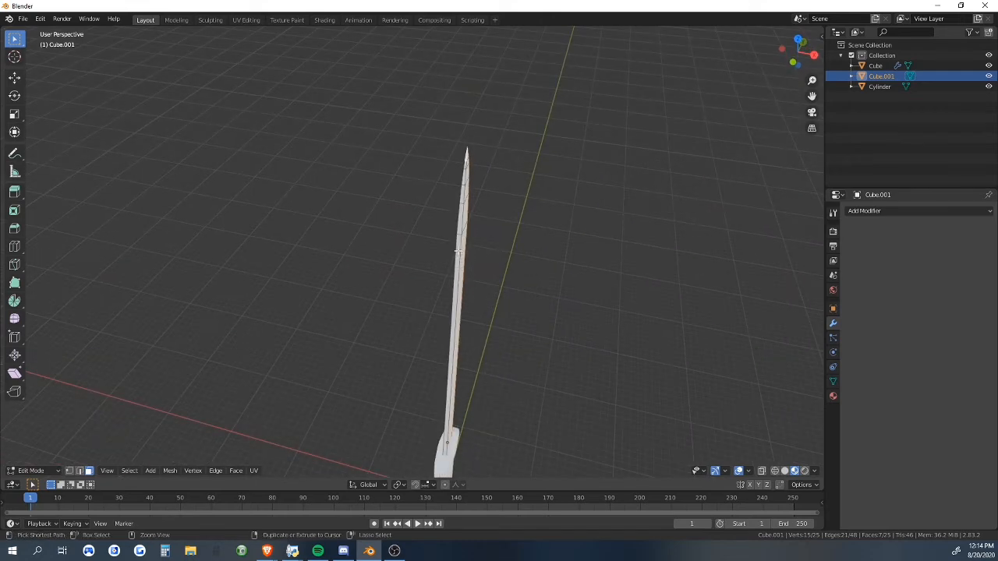
ctrl+click(459, 252)
- Extrude the selected edge faces in place and scale them outward along the Y axis by about 1.5
middle_drag(693, 351, 533, 332)
scroll(561, 332, down, 4)
mouse_move(595, 330)
middle_down()
mouse_move(344, 323)
mouse_move(510, 341)
mouse_move(650, 336)
mouse_move(600, 312)
middle_up()
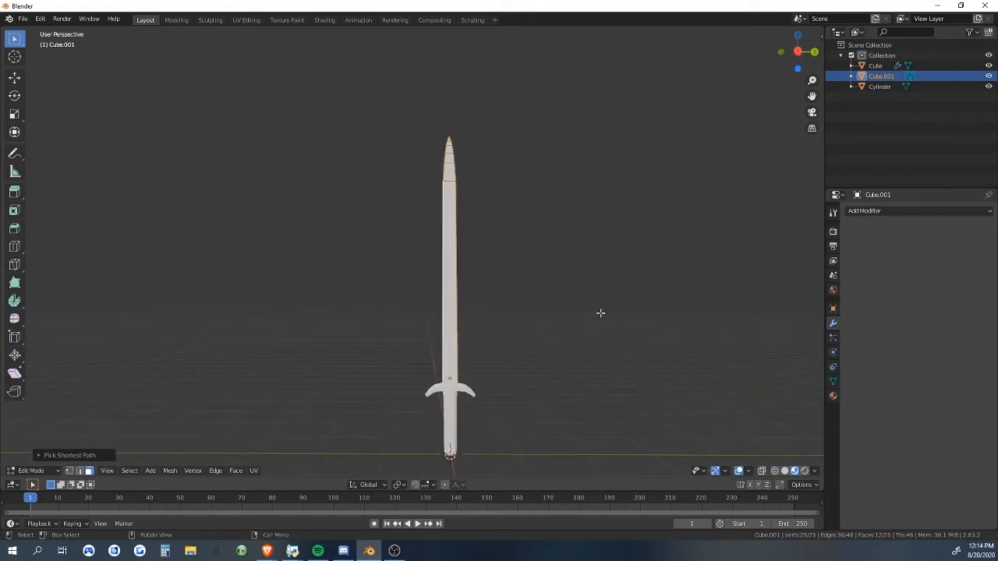
middle_drag(508, 282, 315, 350)
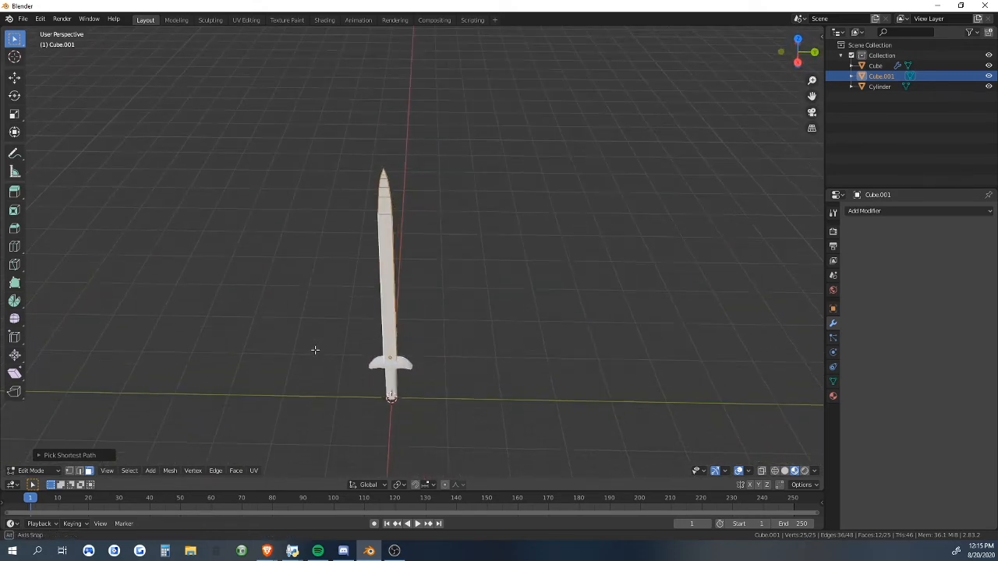
key(e)
right_click(564, 306)
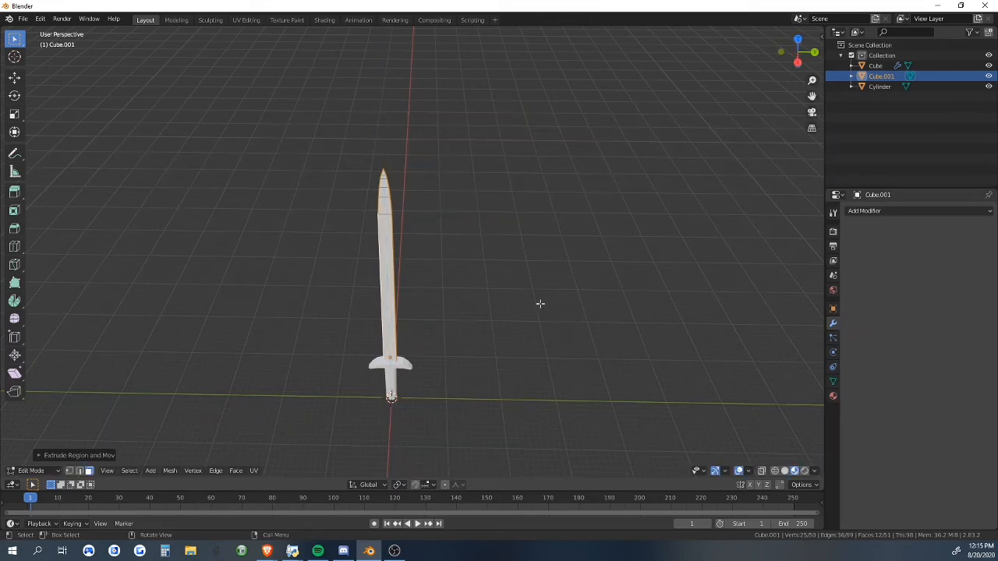
key(s)
key(y)
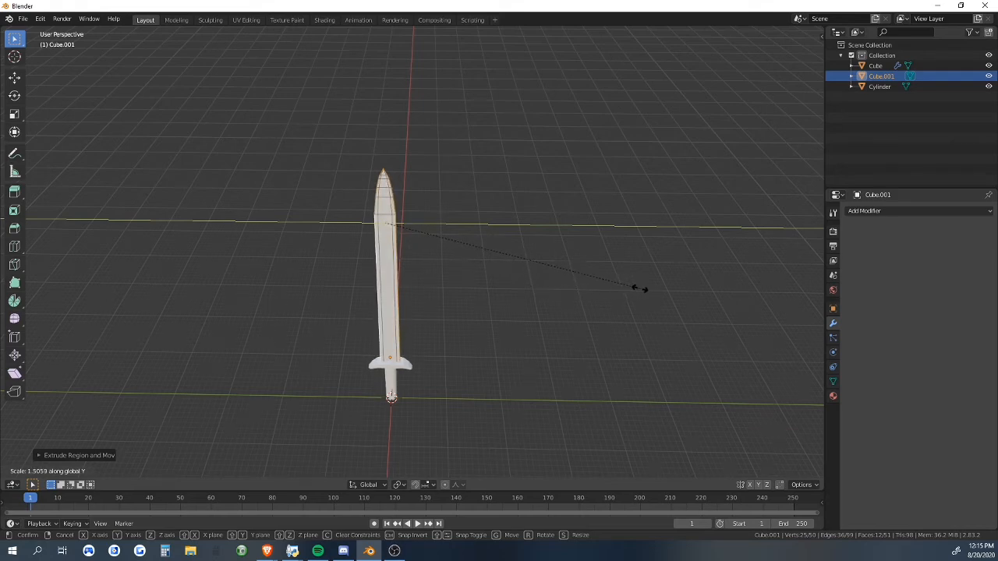
click(639, 288)
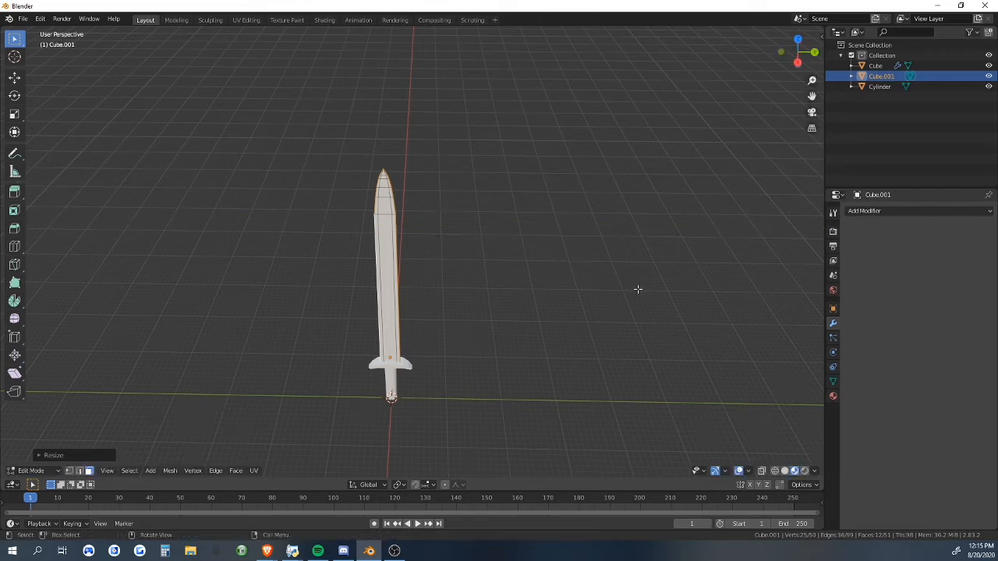
- Flatten the extruded blade edges to a sharp line by scaling them to 0 along the X axis
middle_drag(640, 288, 490, 304)
key(s)
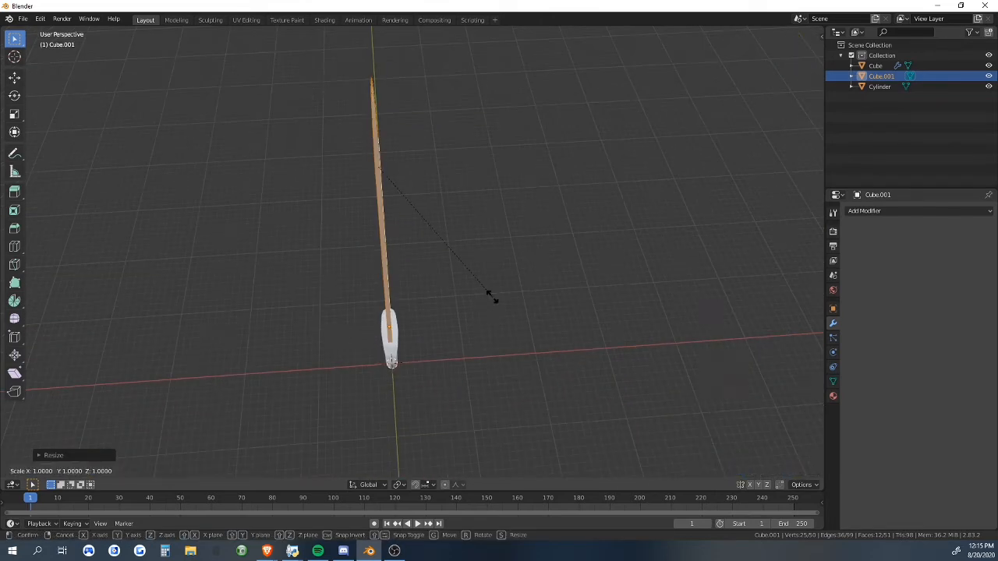
text(x)
text(0)
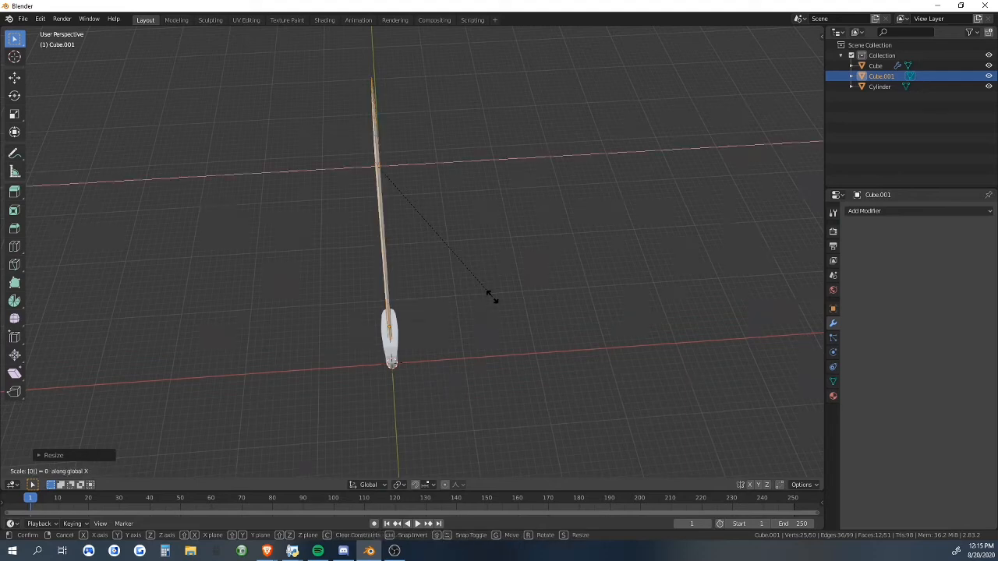
key(Return)
- Return to Object Mode, scale the whole blade along the Z axis and deselect it
middle_drag(393, 249, 530, 285)
key(Tab)
scroll(580, 201, down, 4)
click(580, 202)
click(428, 277)
middle_drag(428, 277, 476, 272)
key(s)
key(z)
click(492, 246)
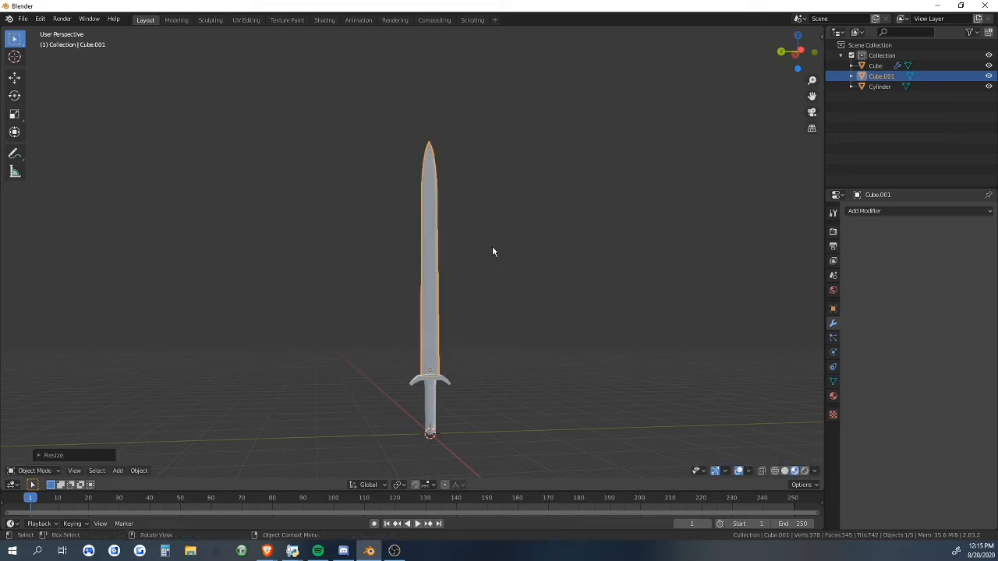
click(641, 291)
- Examine the sword from several sides, checking the sharpened blade and the handle up close
scroll(632, 289, down, 3)
middle_drag(633, 288, 490, 276)
scroll(490, 276, up, 3)
middle_drag(507, 242, 370, 274)
click(397, 309)
click(474, 292)
scroll(455, 274, down, 3)
scroll(522, 306, up, 8)
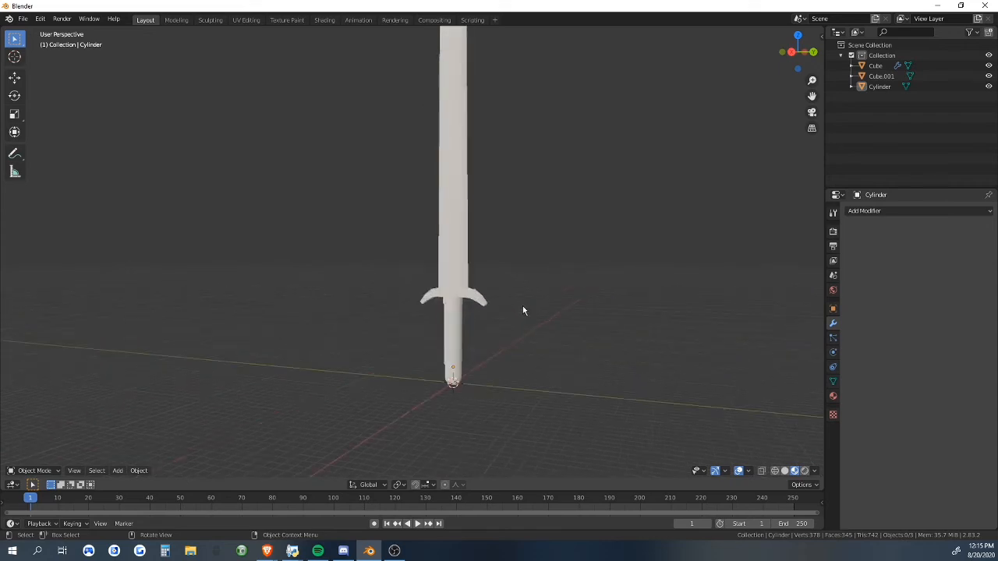
shift+middle_drag(545, 351, 478, 278)
scroll(393, 176, up, 4)
middle_drag(340, 180, 423, 196)
middle_drag(362, 203, 563, 132)
- Select the cylinder handle and apply Shade Smooth to it
click(501, 147)
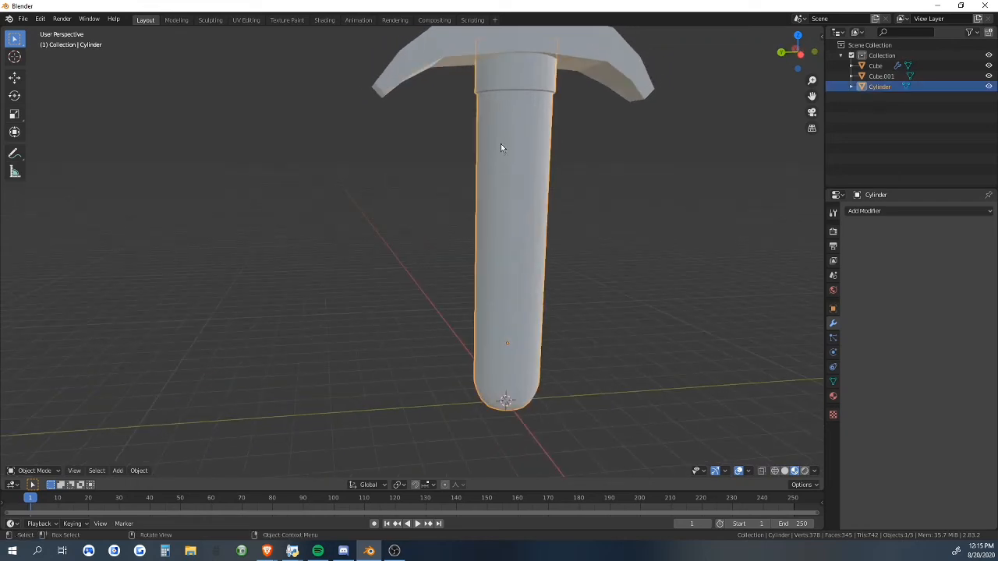
click(594, 159)
click(541, 179)
middle_drag(588, 184, 593, 184)
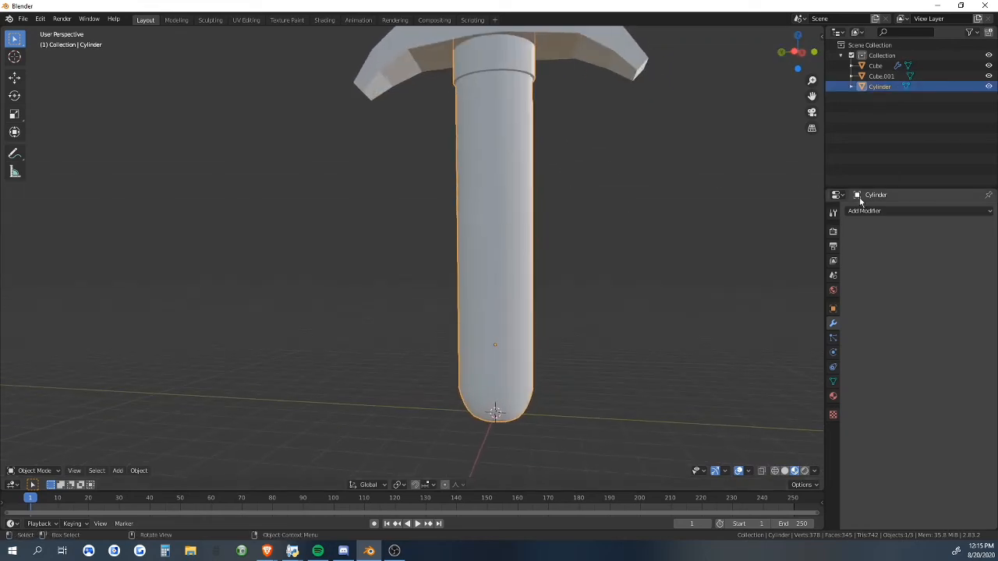
click(139, 470)
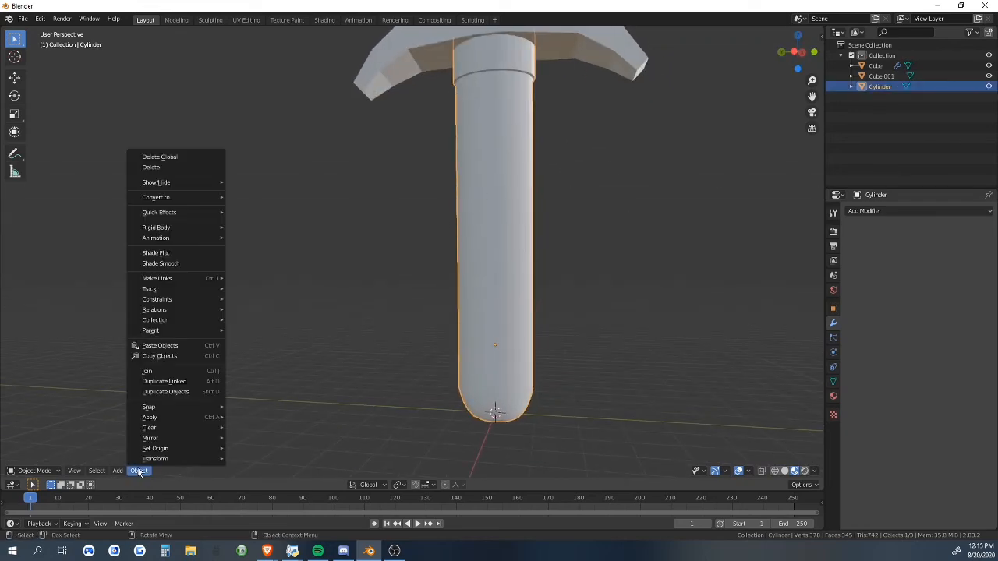
click(180, 266)
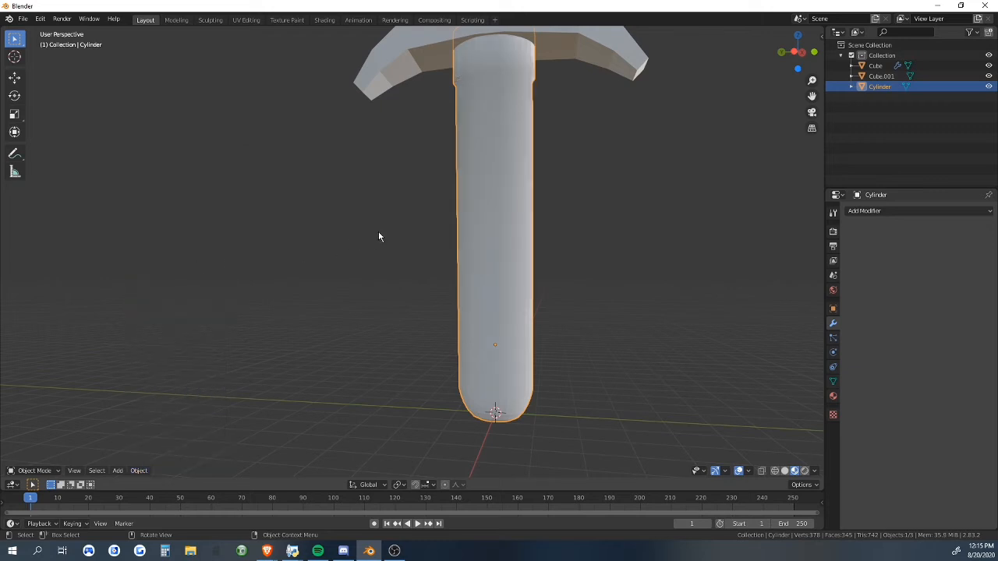
right_click(493, 158)
click(305, 162)
right_click(484, 152)
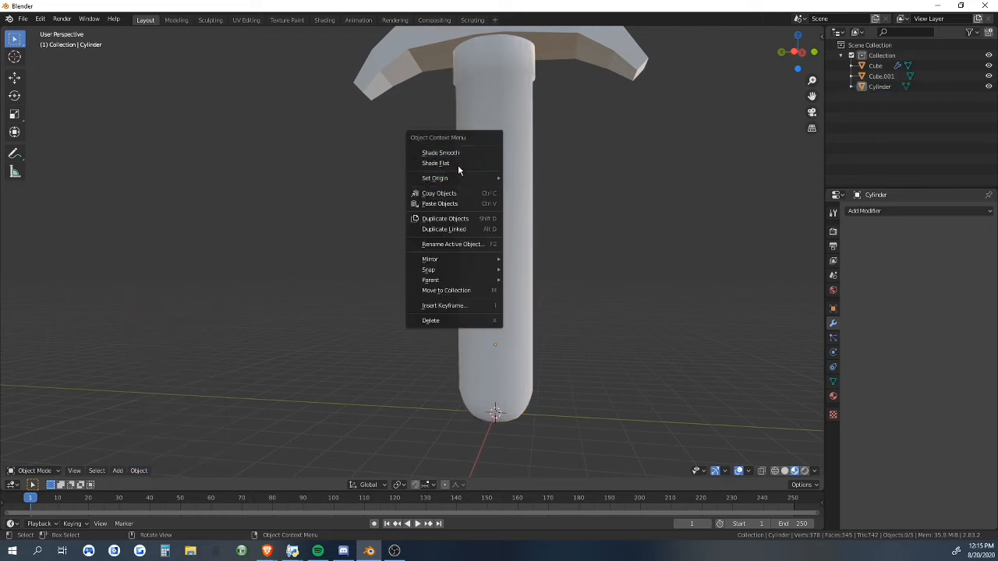
click(447, 155)
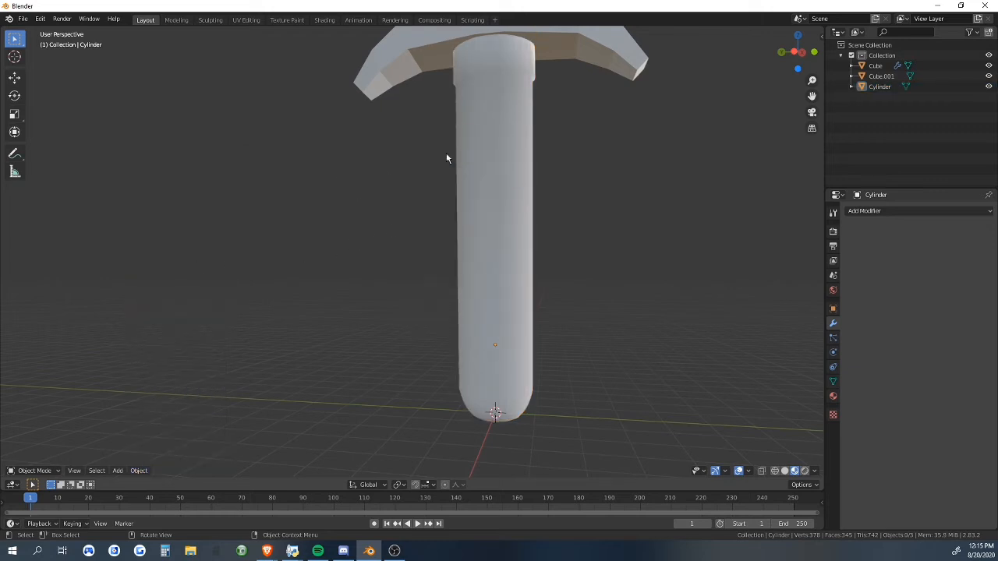
- Apply Shade Smooth to the crossguard, inspect its shading from several angles and deselect it
click(388, 81)
middle_drag(387, 80, 461, 163)
scroll(429, 114, up, 3)
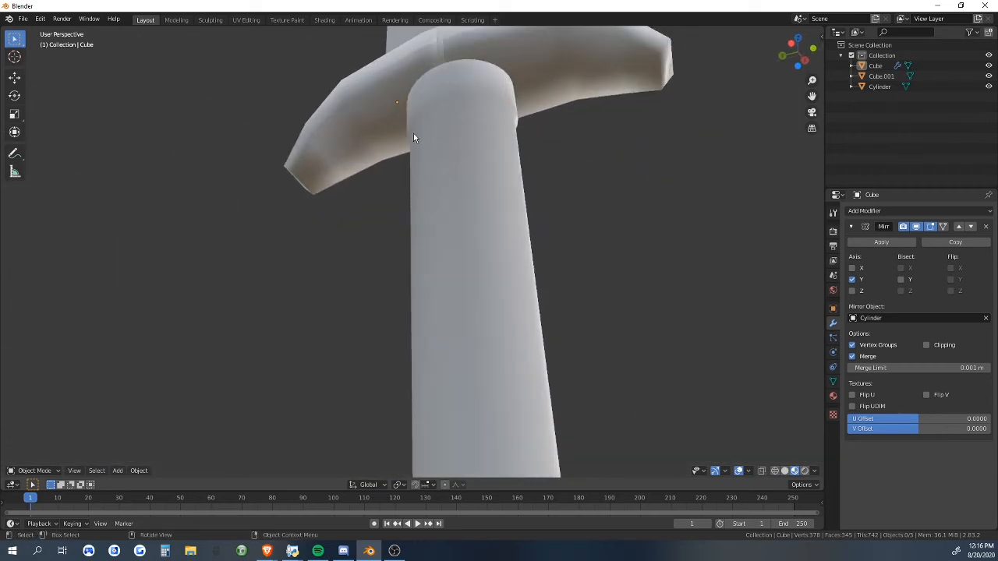
middle_drag(414, 137, 352, 186)
click(464, 217)
click(511, 214)
click(353, 184)
click(447, 249)
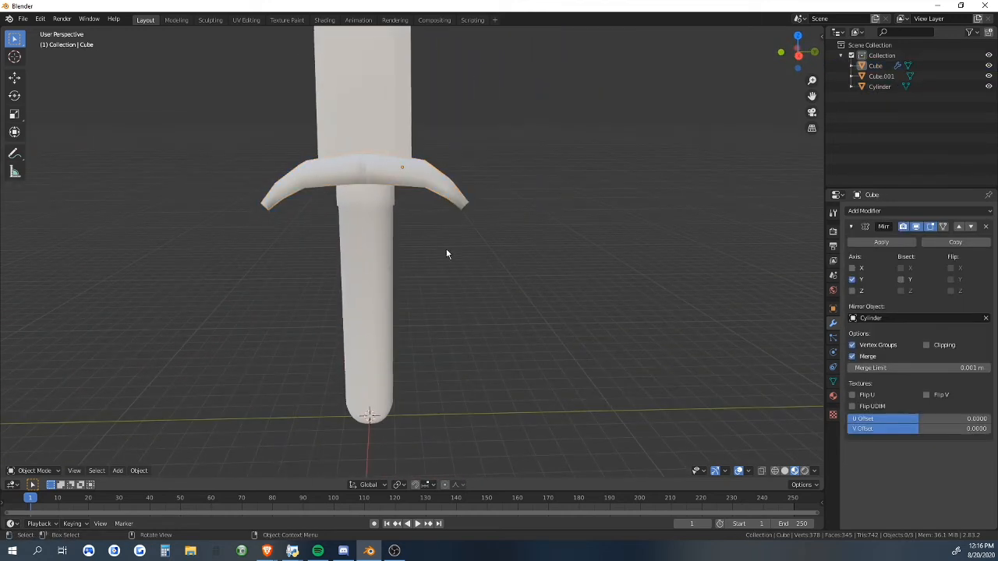
mouse_move(447, 253)
middle_down()
mouse_move(494, 283)
mouse_move(488, 258)
mouse_move(463, 268)
mouse_move(402, 241)
mouse_move(461, 250)
middle_up()
- Select the cylinder handle and add an Edge Split modifier to it
click(403, 241)
scroll(461, 248, up, 3)
middle_drag(392, 252, 255, 175)
click(856, 212)
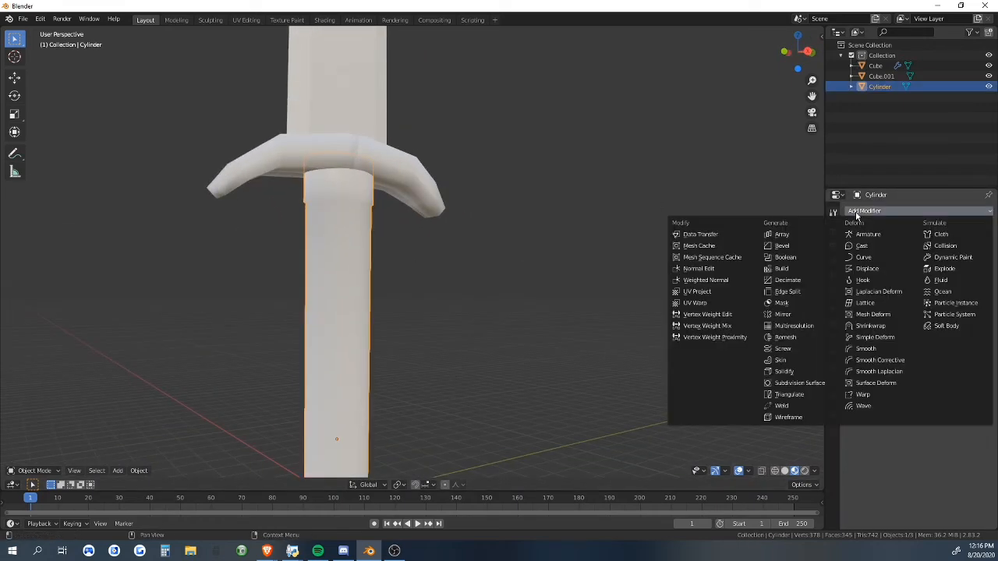
click(784, 291)
click(502, 271)
middle_drag(502, 271, 472, 270)
- Try a 17° split angle on the handle's Edge Split modifier and set it back to 30°
click(427, 270)
drag(893, 269, 873, 268)
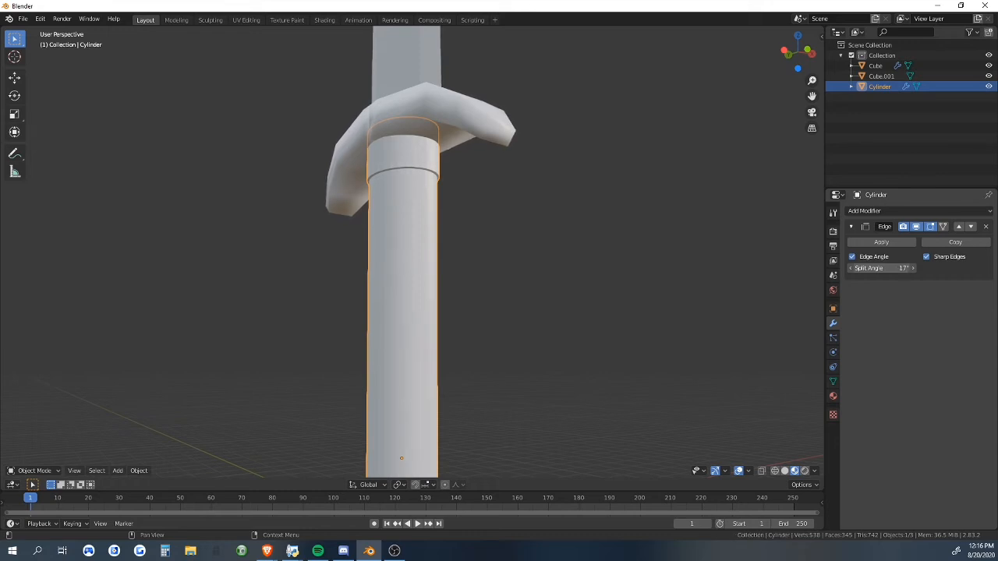
drag(873, 268, 885, 268)
click(609, 232)
middle_drag(609, 232, 541, 234)
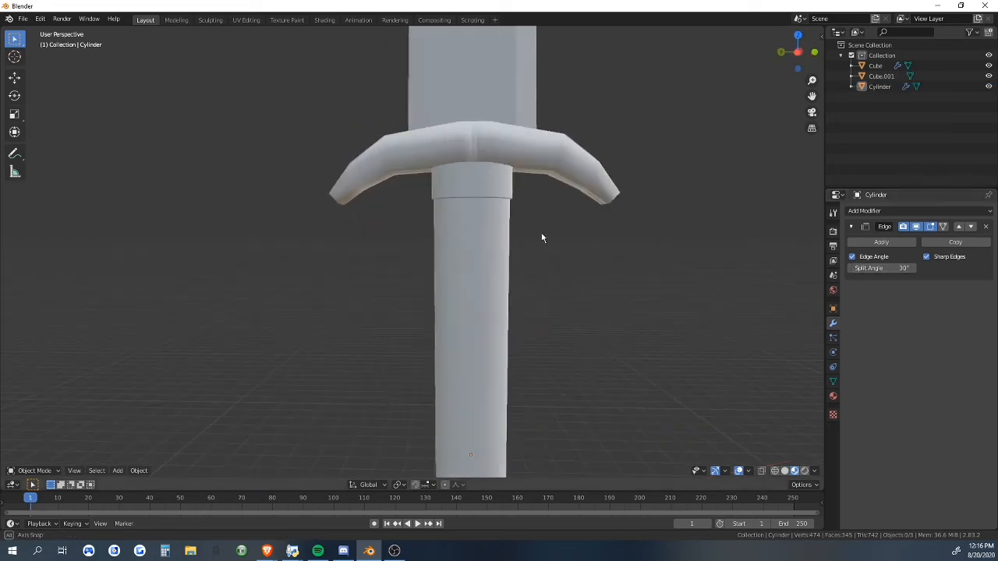
- Select the crossguard, collapse its Mirror modifier settings and add an Edge Split modifier
click(553, 154)
click(851, 226)
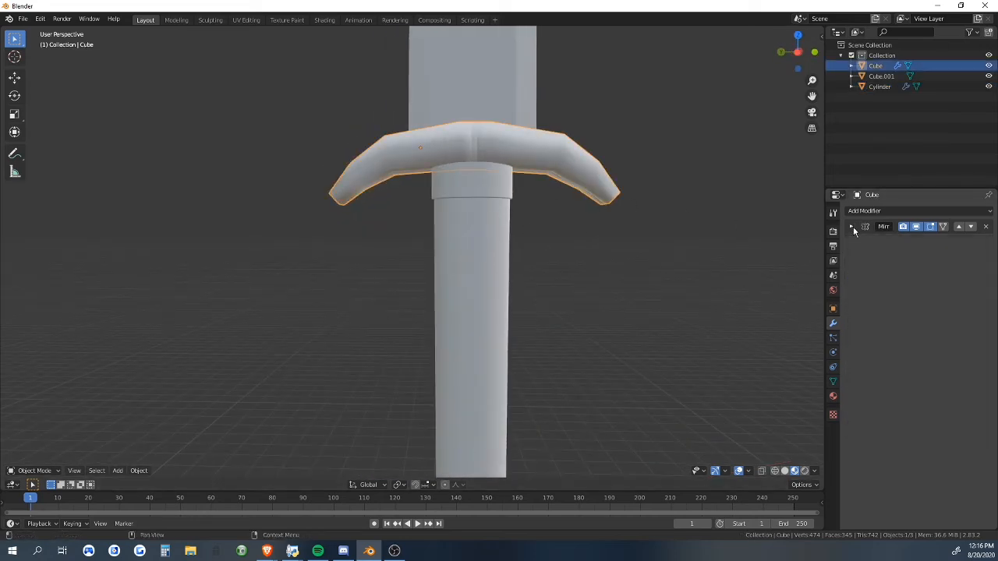
click(855, 211)
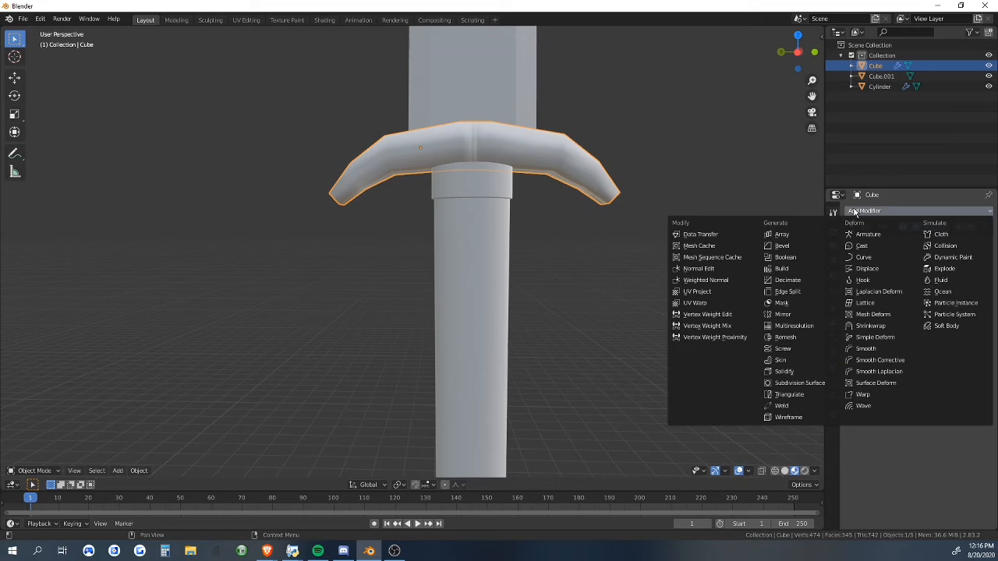
click(788, 291)
click(661, 260)
middle_drag(660, 260, 412, 268)
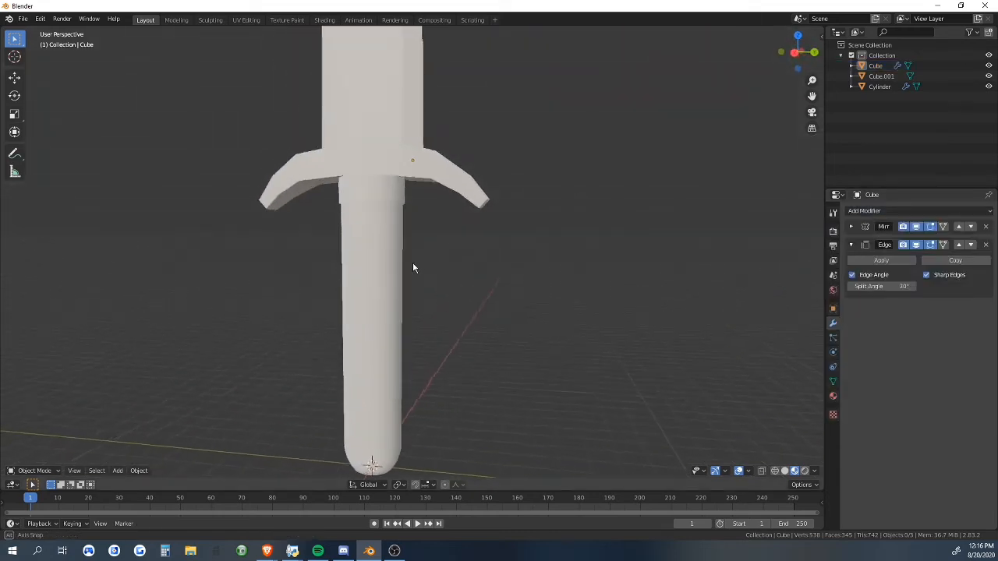
- Set the split angle of the crossguard's Edge Split modifier to 41°
scroll(428, 243, down, 6)
middle_drag(487, 194, 765, 283)
scroll(535, 306, up, 6)
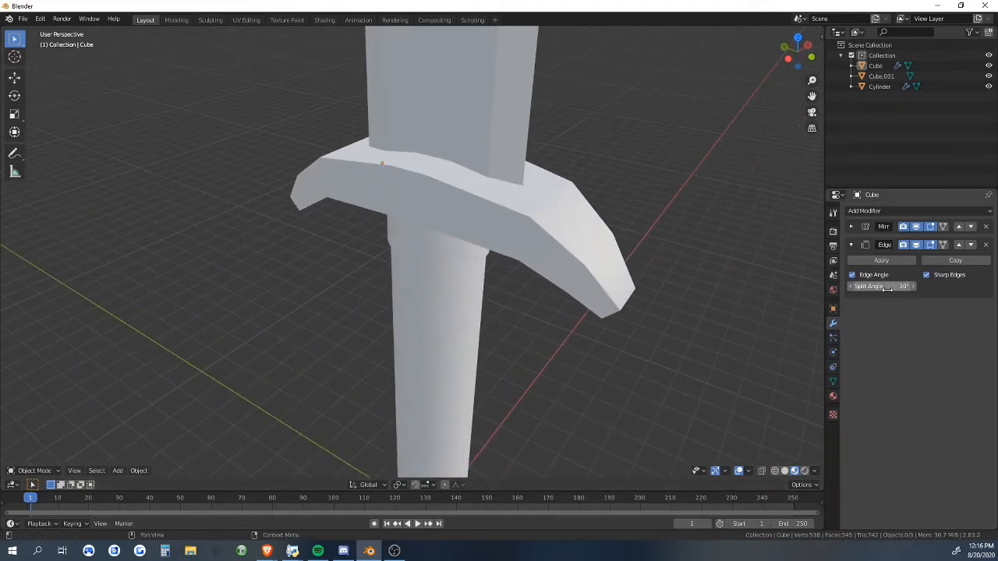
drag(879, 286, 890, 286)
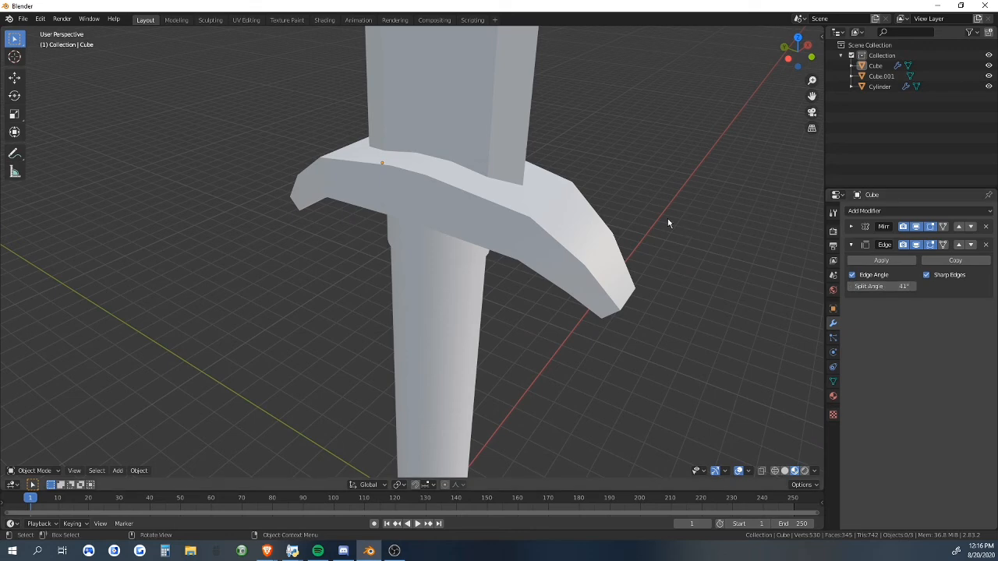
- Select the sword's blade and add an Edge Split modifier to it
middle_drag(668, 218, 262, 191)
scroll(468, 214, down, 9)
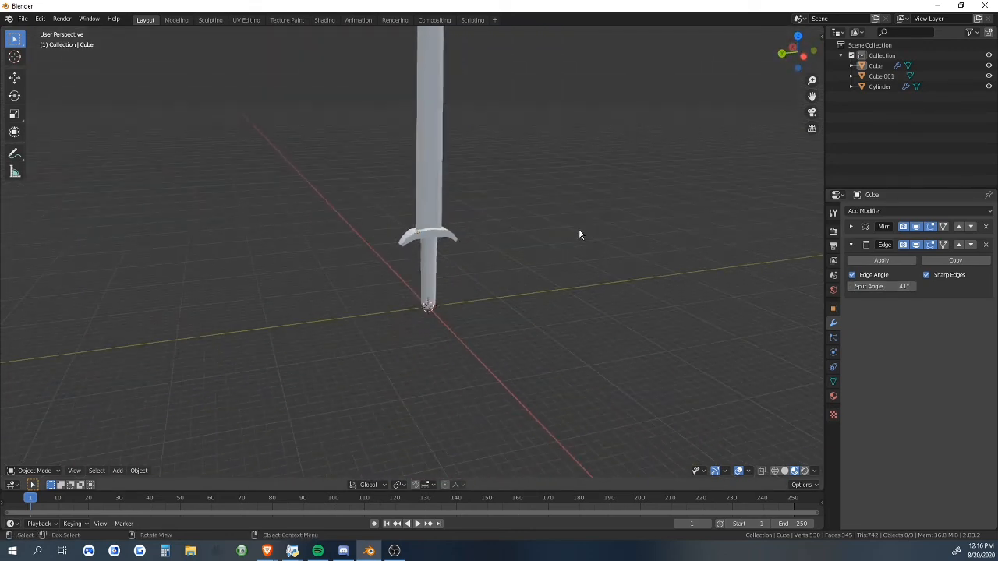
middle_drag(578, 228, 526, 196)
scroll(522, 192, down, 4)
middle_drag(491, 165, 283, 196)
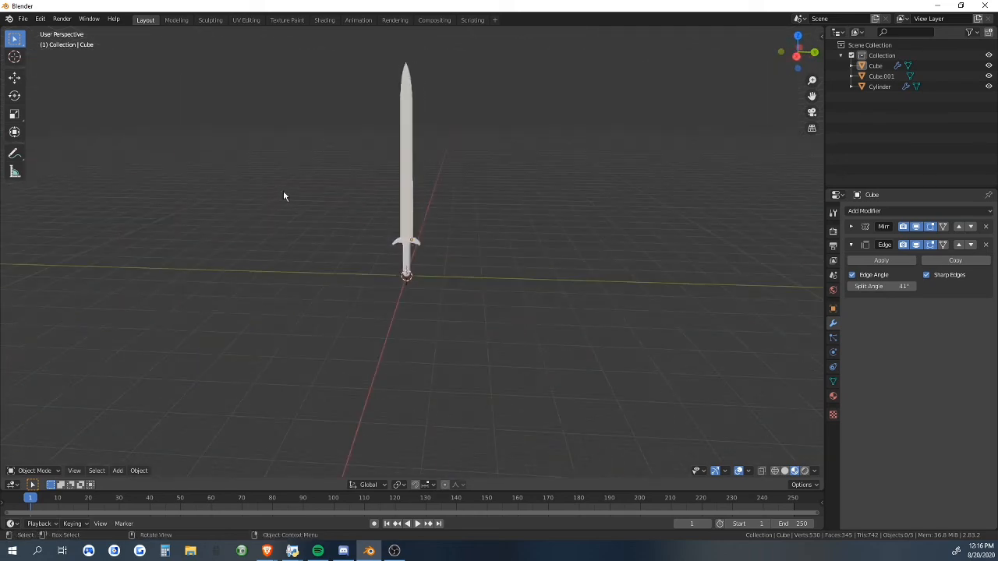
scroll(434, 201, up, 3)
click(409, 129)
shift+middle_drag(431, 153, 531, 265)
click(903, 210)
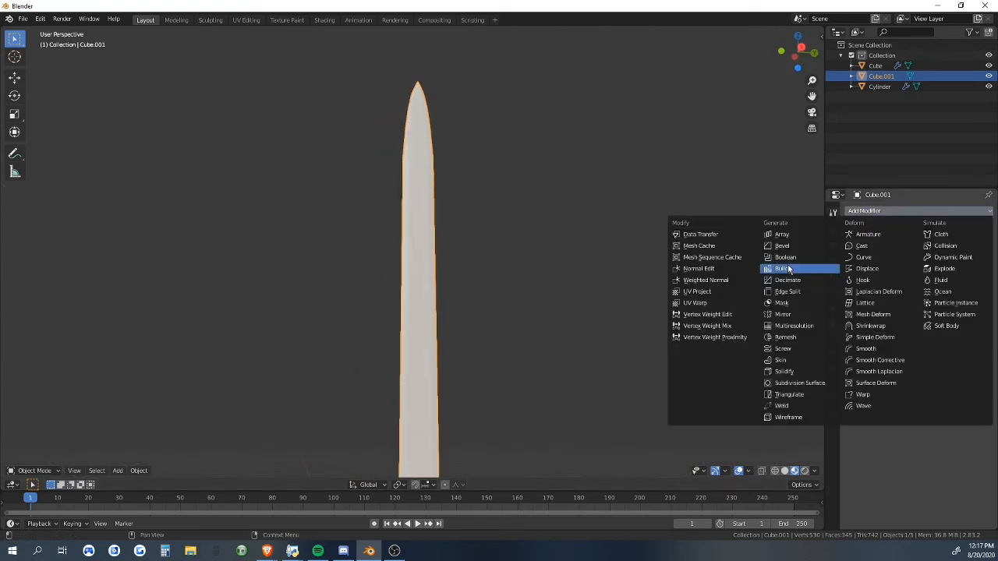
click(781, 293)
- Try smooth shading on the blade with its Edge Split angle set to 62°, checking the result from several sides
right_click(425, 223)
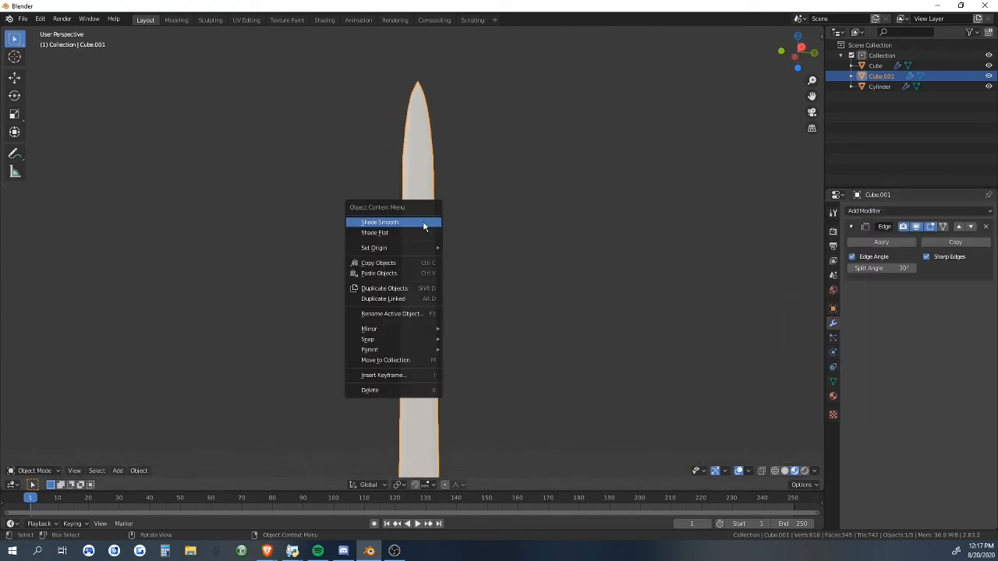
click(425, 223)
middle_drag(461, 224, 430, 257)
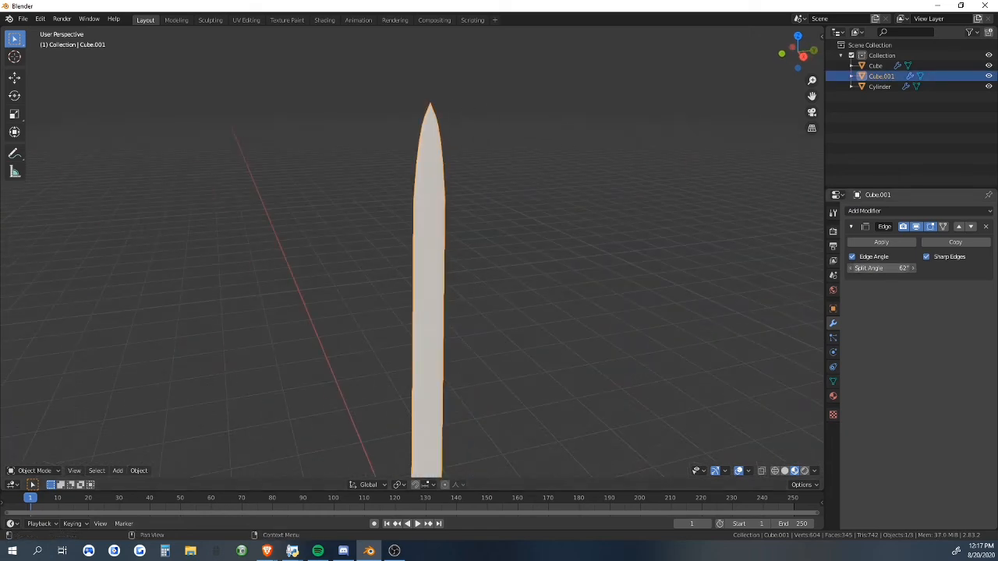
middle_drag(608, 268, 613, 218)
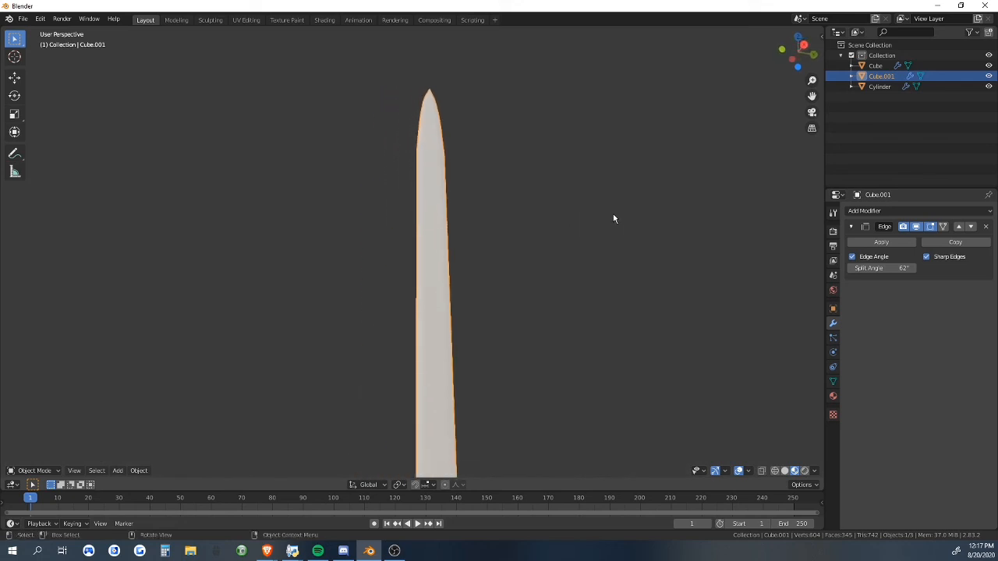
click(524, 225)
middle_drag(524, 224, 625, 249)
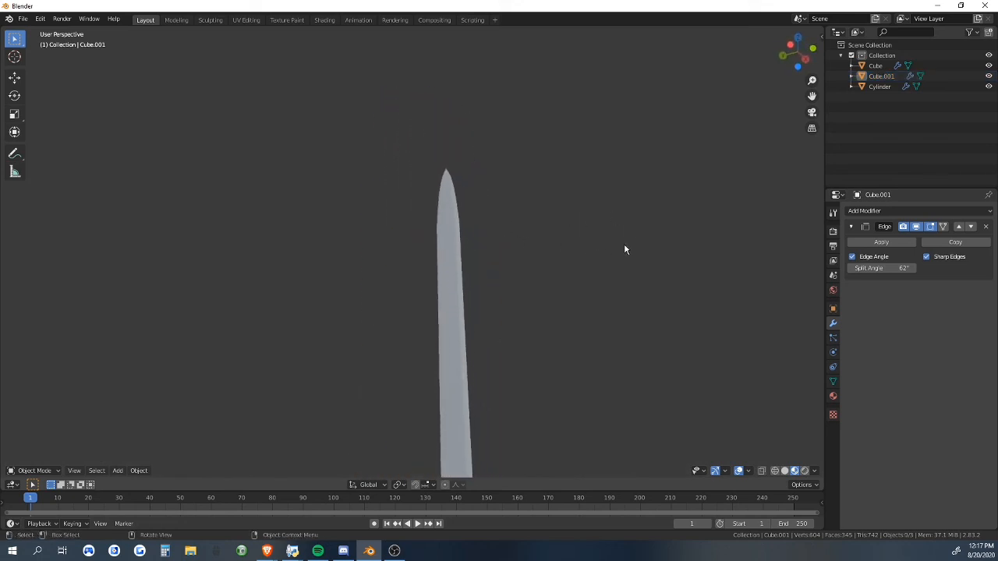
- Remove the Edge Split modifier from the blade and shade the blade flat
click(986, 226)
right_click(440, 269)
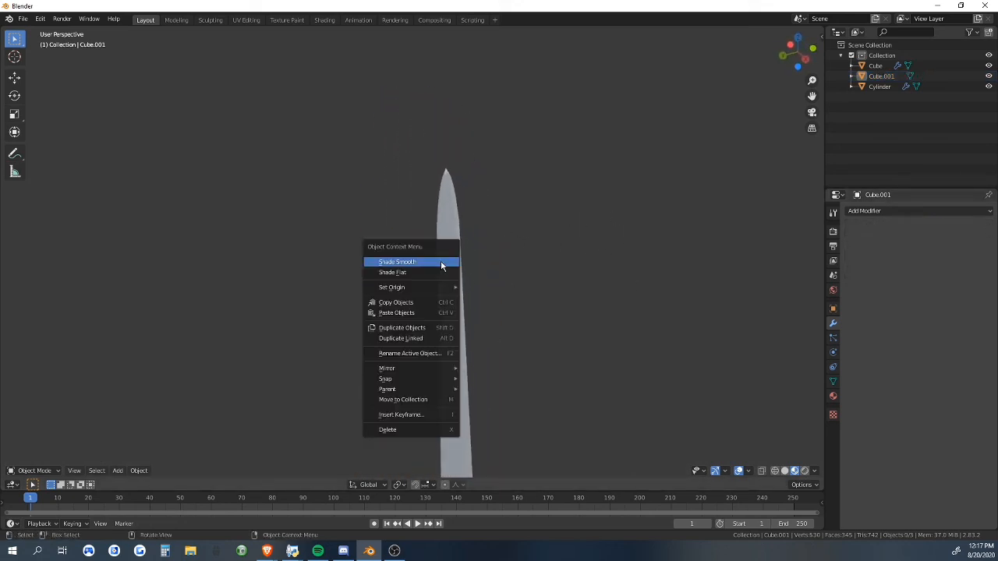
click(425, 271)
middle_drag(510, 281, 499, 279)
click(466, 278)
right_click(465, 277)
click(468, 279)
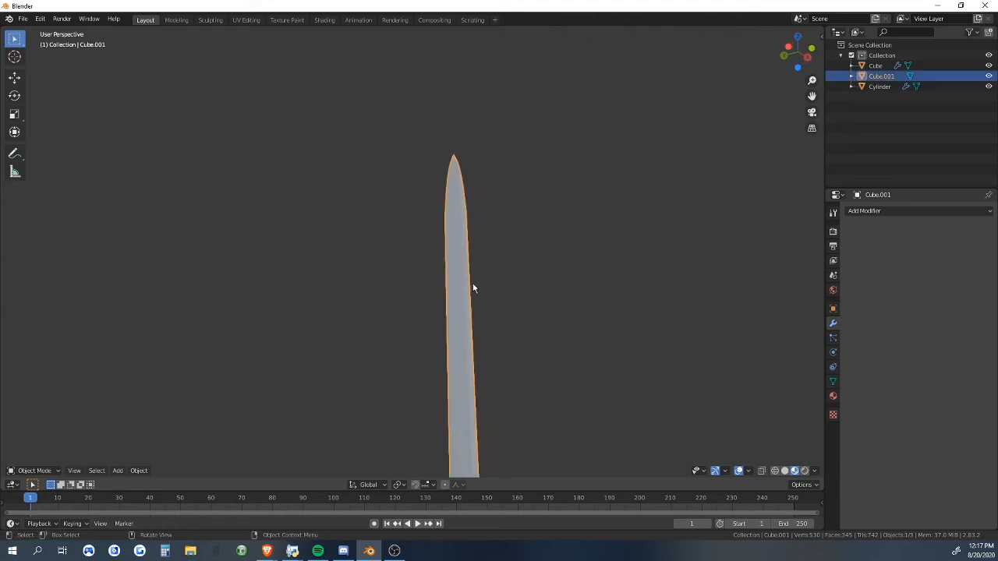
- Examine the whole sword from several angles, checking the shading of the handle, crossguard and blade
middle_drag(552, 318, 468, 314)
click(594, 324)
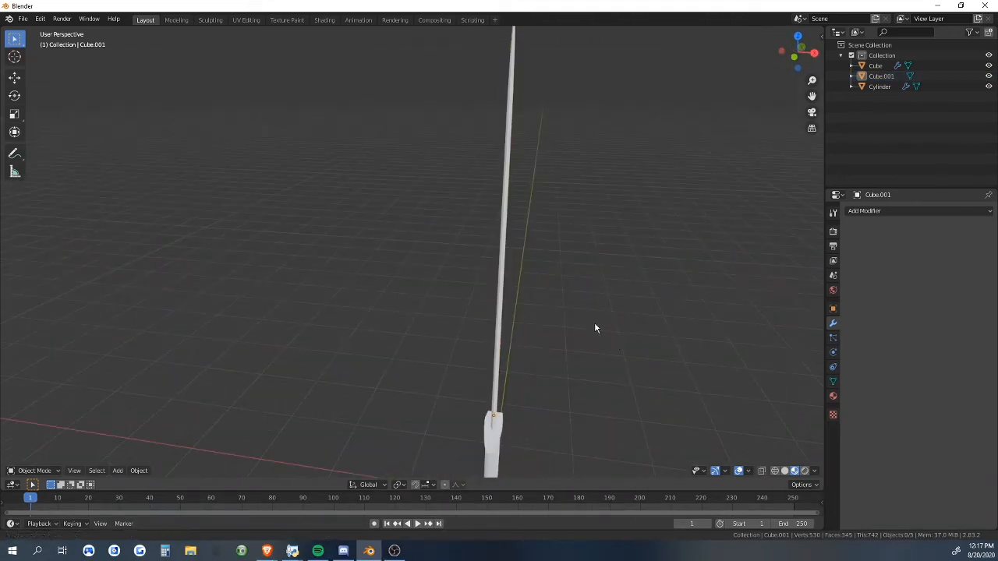
shift+middle_drag(594, 324, 479, 273)
click(401, 386)
click(451, 285)
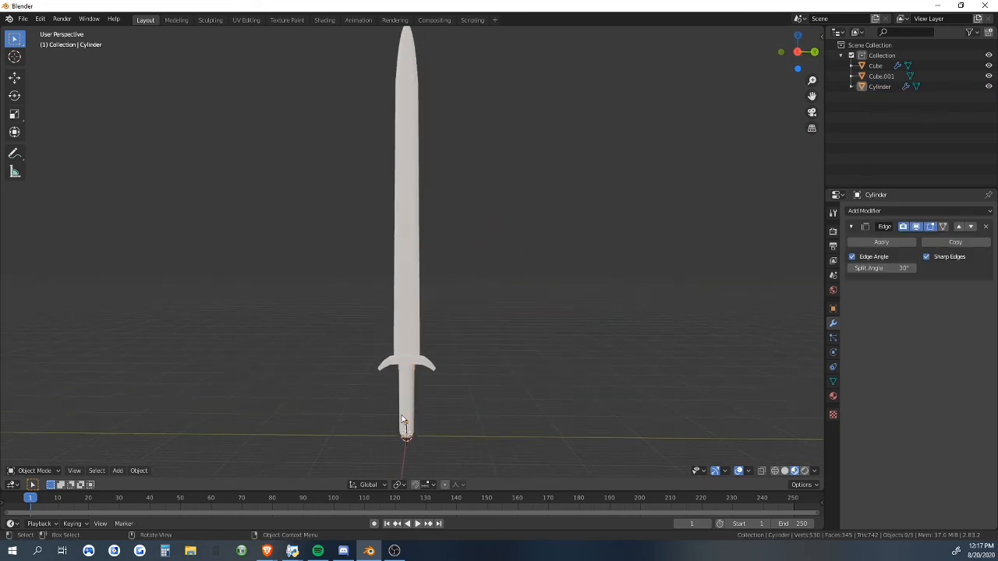
click(400, 415)
click(403, 336)
click(499, 318)
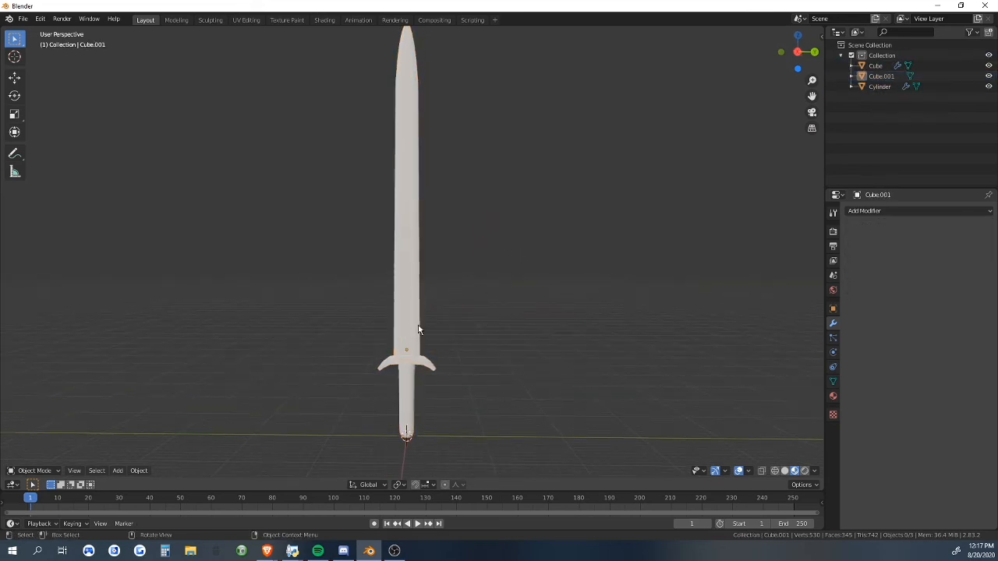
middle_drag(481, 319, 416, 364)
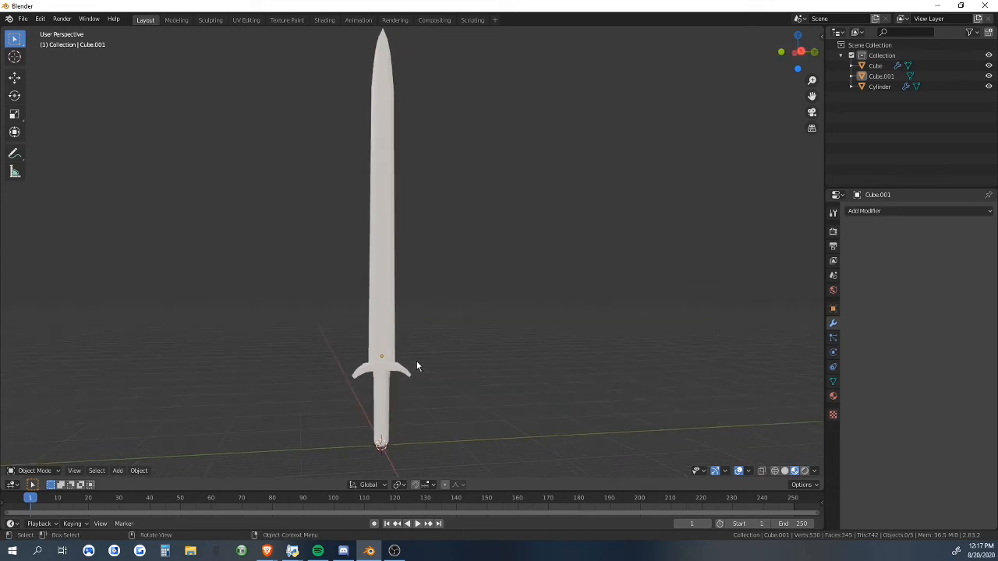
click(390, 377)
click(383, 341)
middle_drag(410, 330, 453, 329)
click(451, 324)
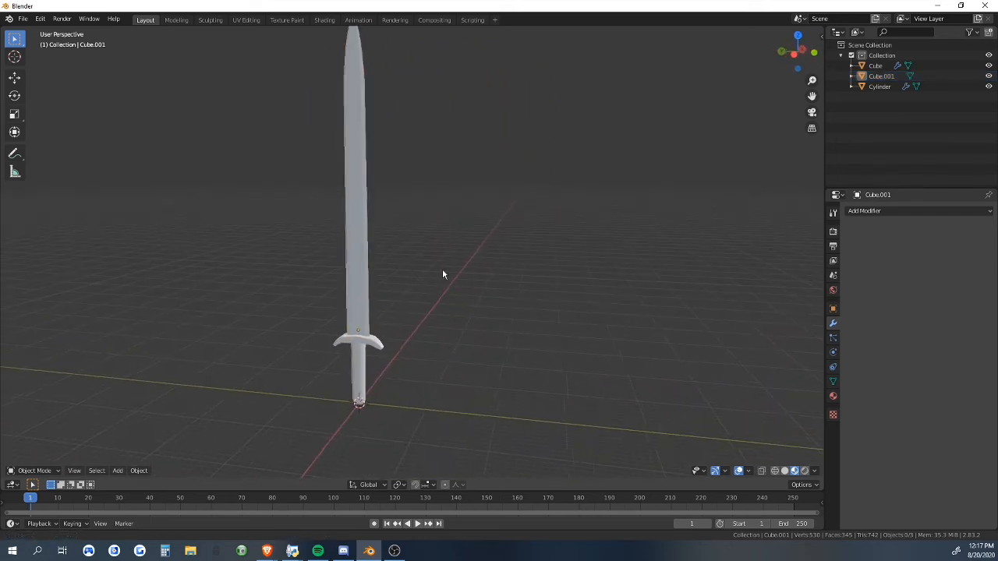
- Review the handle, crossguard and blade as separate objects by selecting each, and view the assembled sword from around
middle_drag(443, 274, 470, 351)
click(425, 348)
click(426, 320)
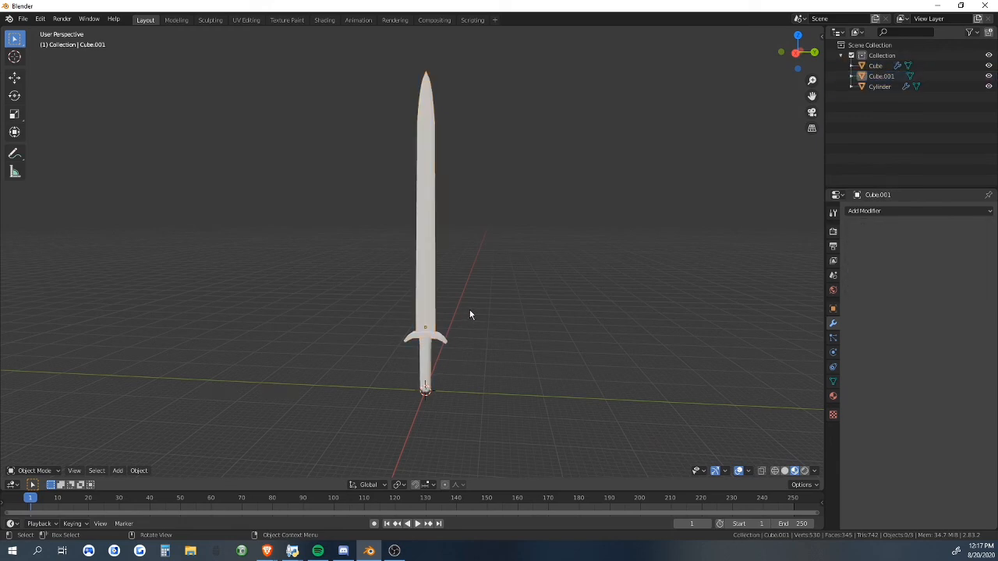
click(425, 346)
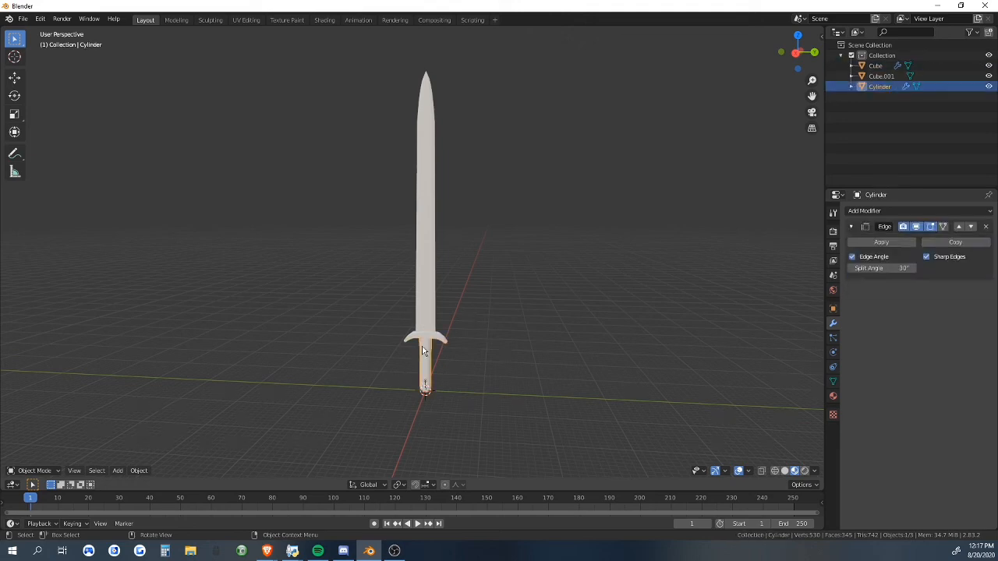
click(438, 336)
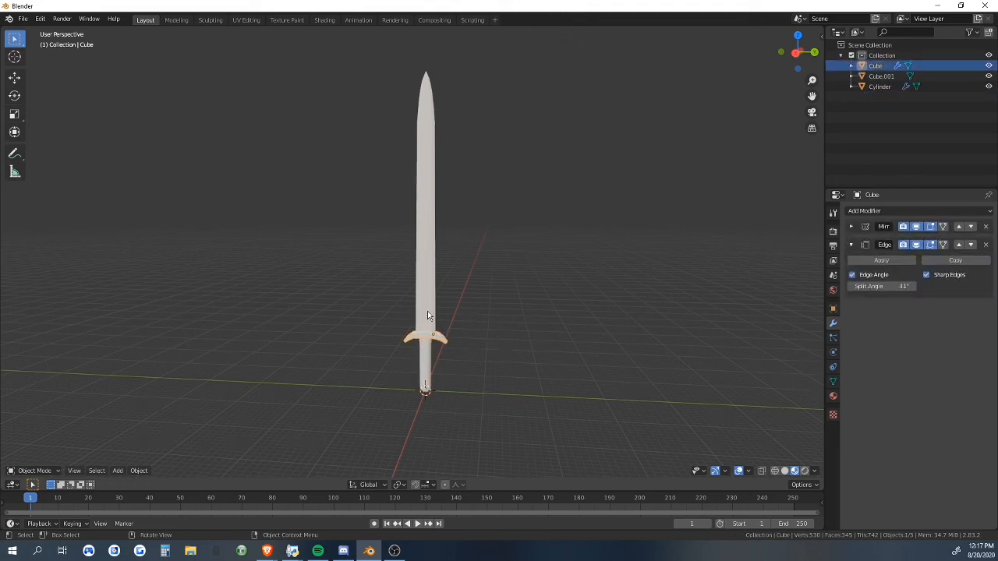
click(428, 312)
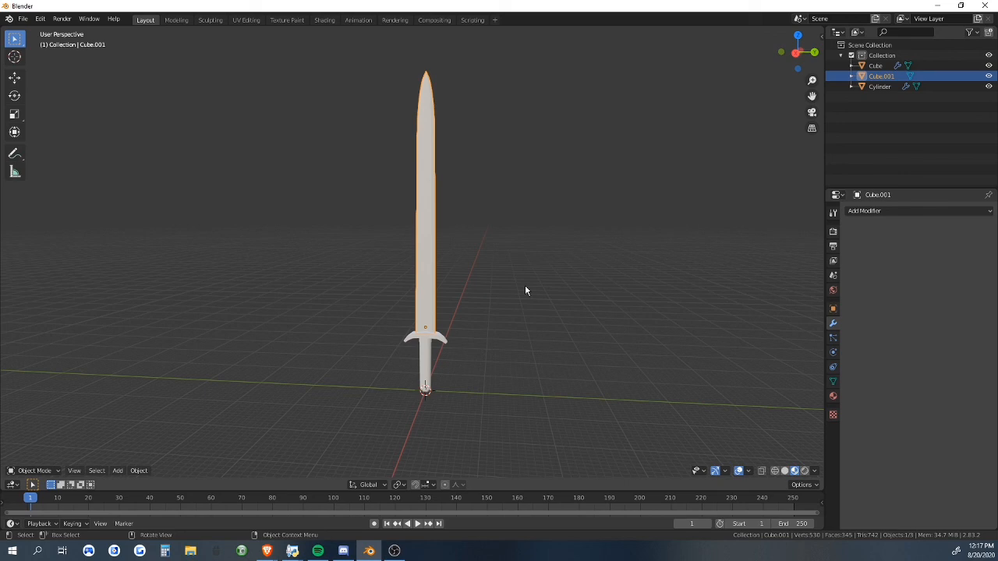
click(466, 300)
middle_drag(409, 298, 491, 336)
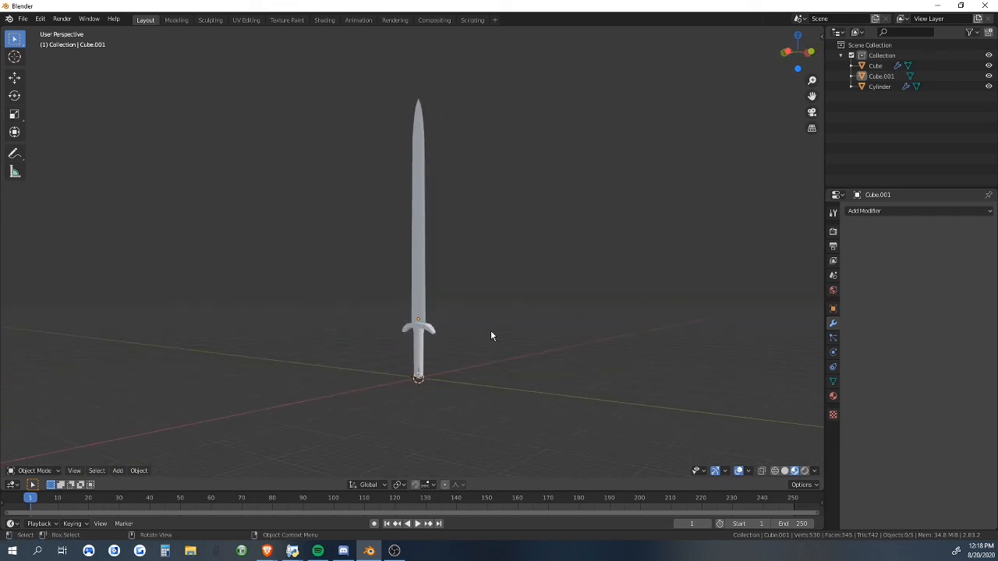
middle_drag(491, 336, 373, 330)
middle_drag(435, 335, 485, 360)
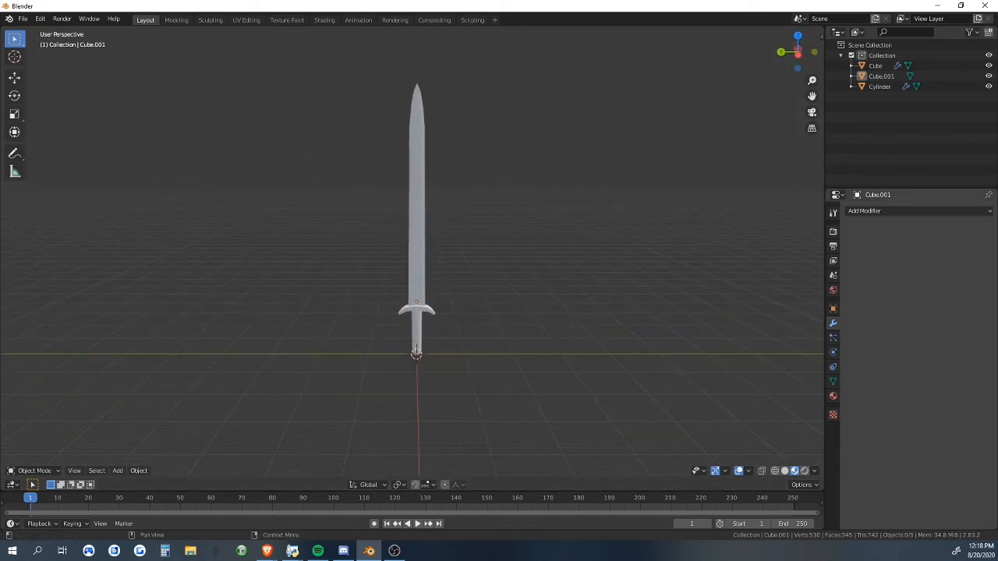